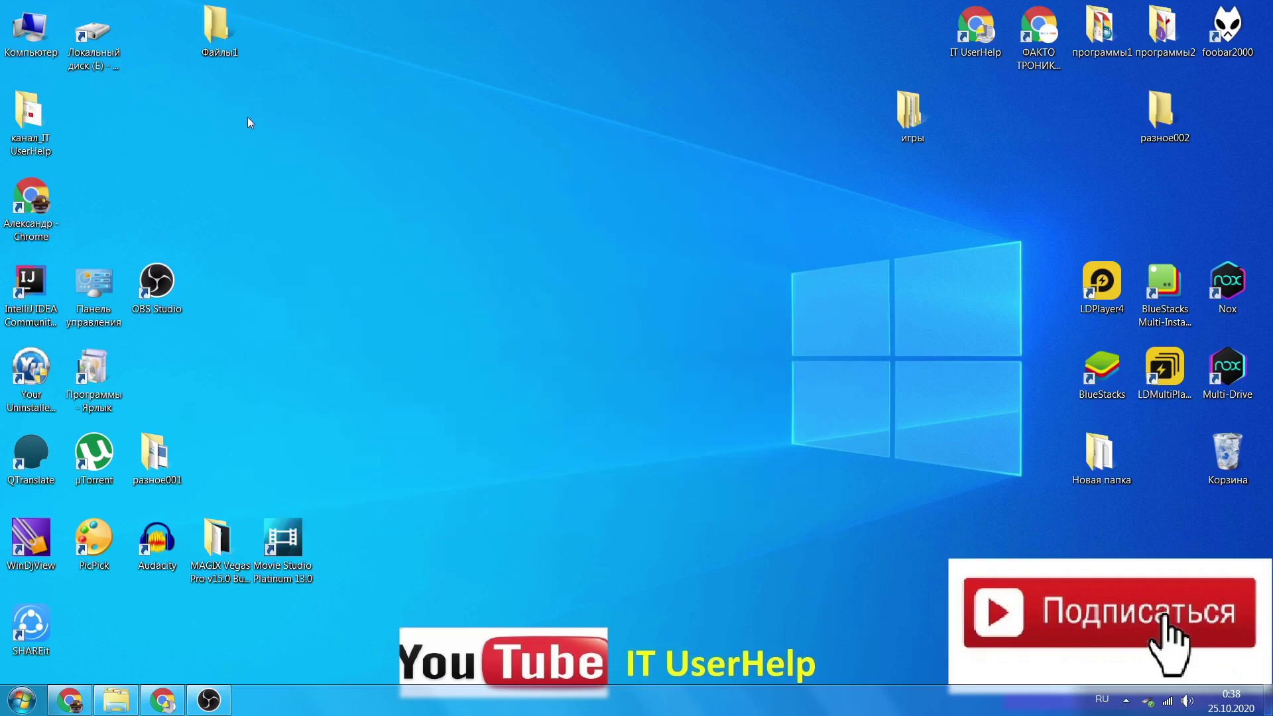
{"action": "left_click_drag", "start_coordinate": [240, 120], "coordinate": [689, 440]}
{"action": "left_click_drag", "start_coordinate": [213, 185], "coordinate": [611, 435]}
{"action": "left_click", "coordinate": [163, 700]}
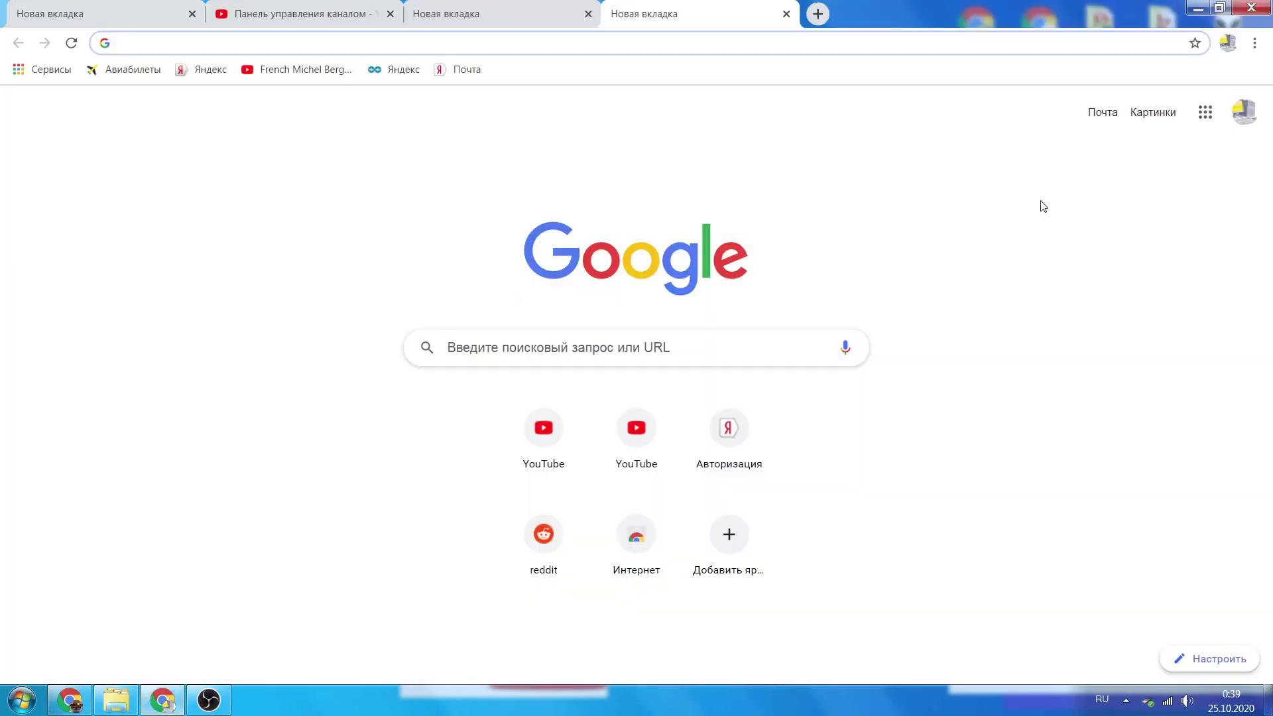
{"action": "left_click", "coordinate": [506, 12]}
{"action": "left_click", "coordinate": [663, 7]}
{"action": "left_click", "coordinate": [820, 13]}
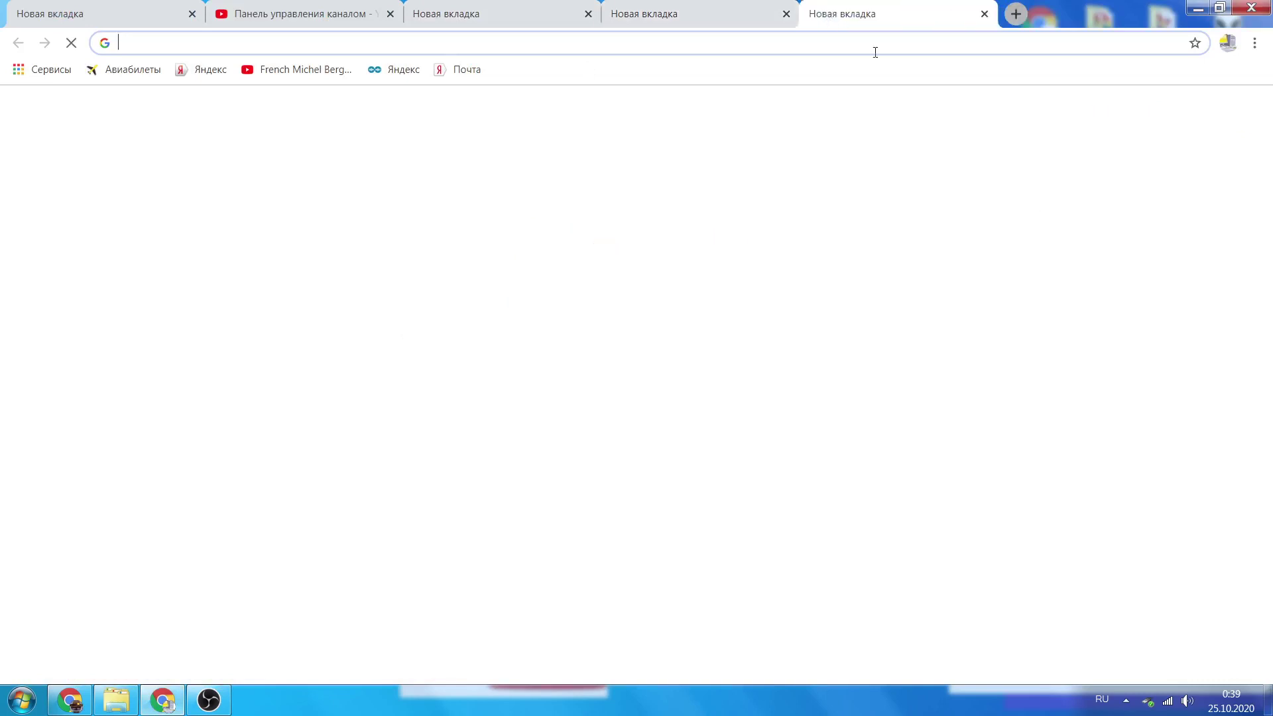
{"action": "left_click", "coordinate": [984, 13]}
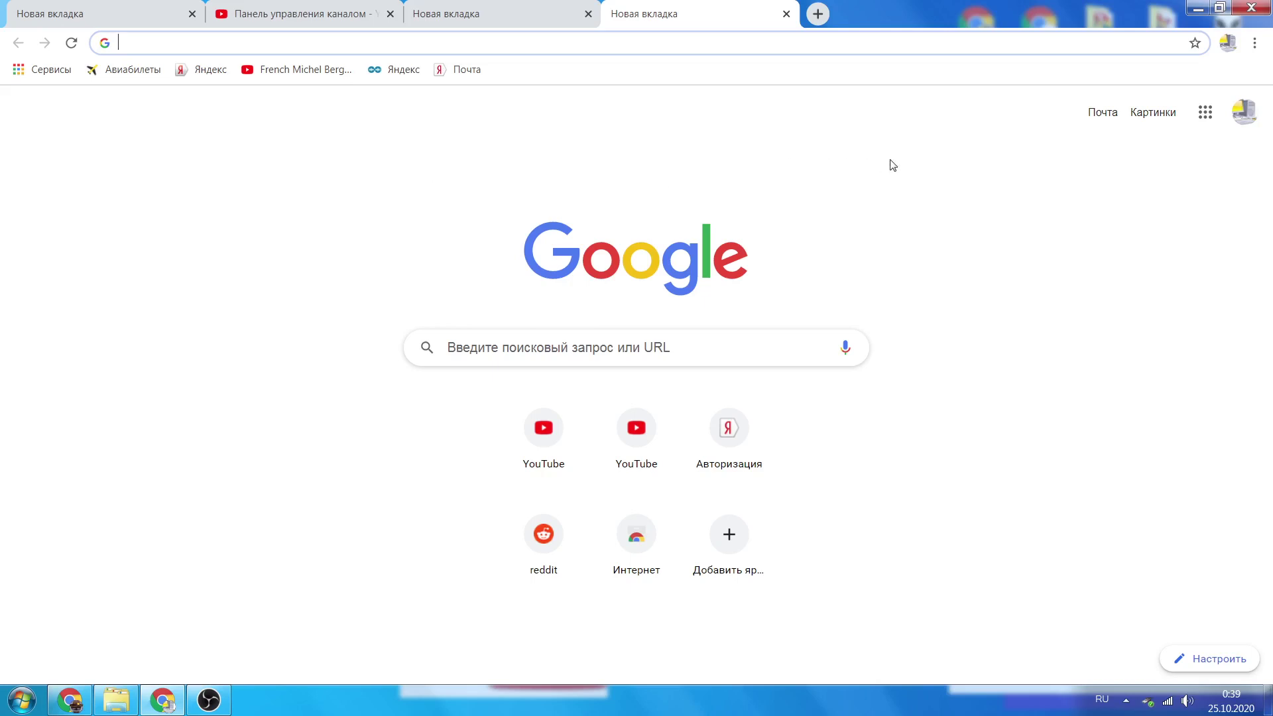
{"action": "left_click", "coordinate": [1197, 9]}
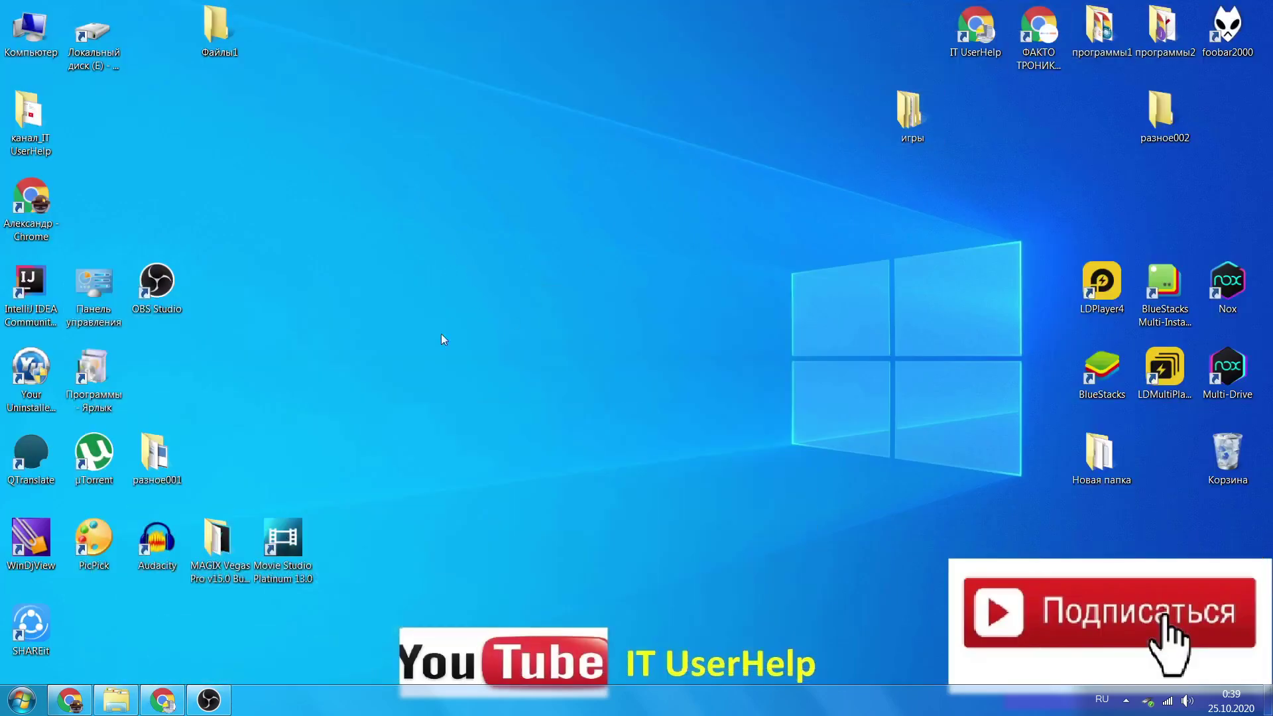
Switch to Chrome, search Google for "opendns" and open the official opendns.com website from the results
{"action": "left_click", "coordinate": [163, 700]}
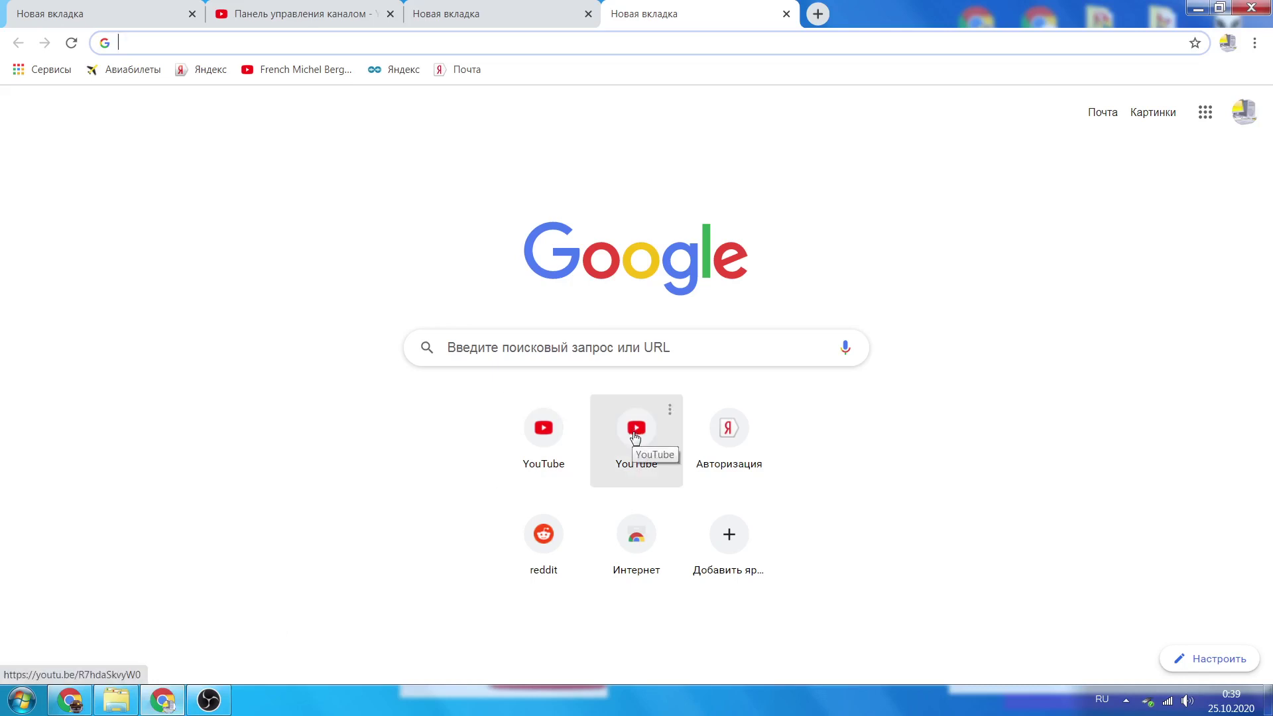
{"action": "left_click", "coordinate": [650, 343]}
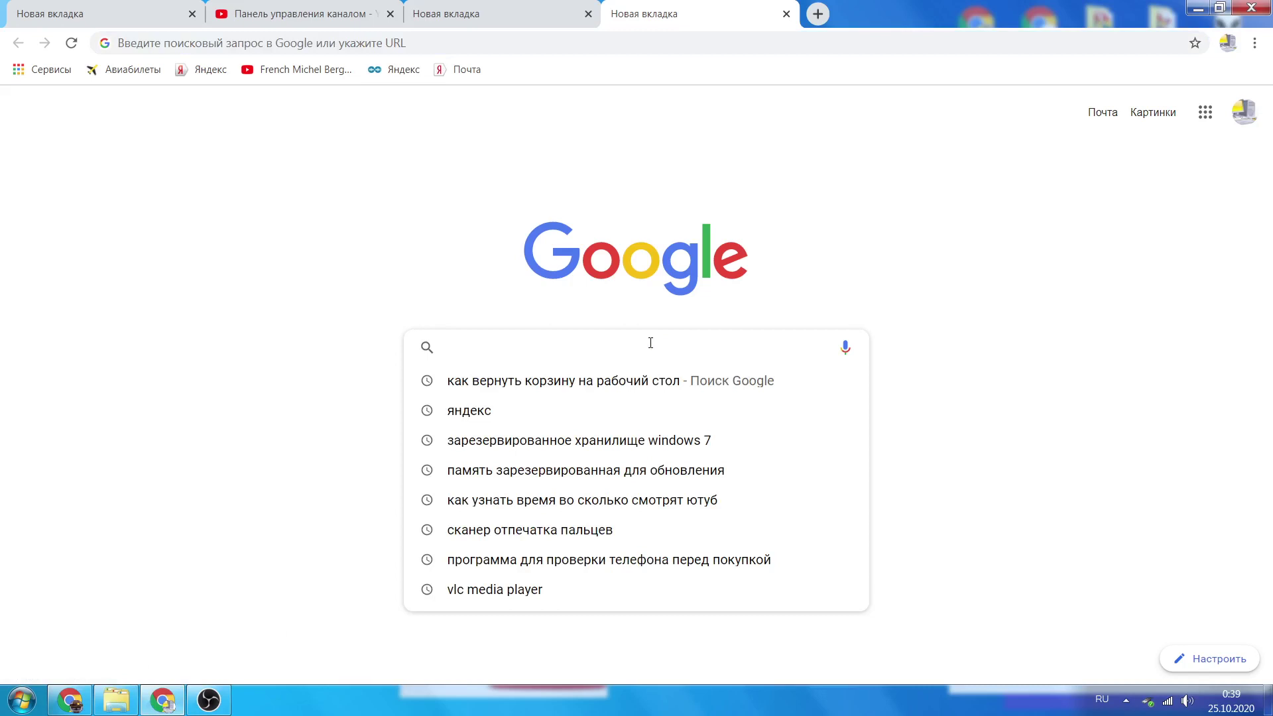
{"action": "type", "text": "ope"}
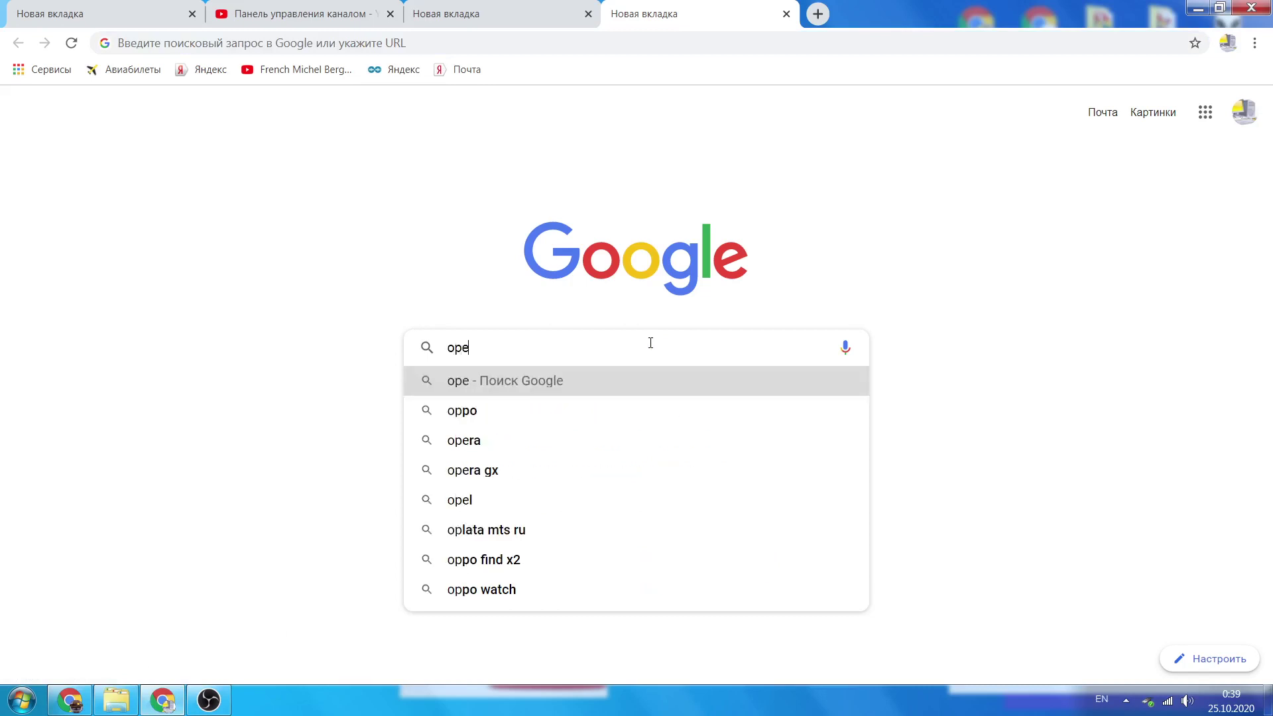
{"action": "type", "text": "ndns"}
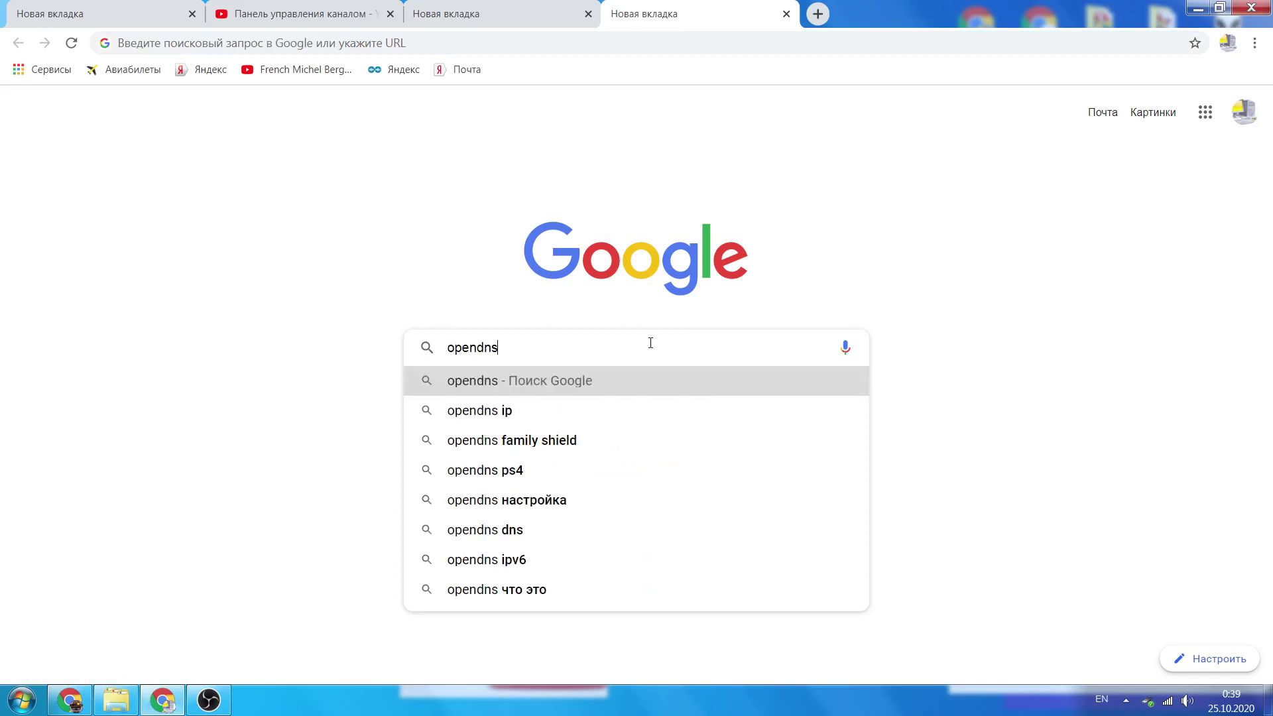
{"action": "key", "text": "Return"}
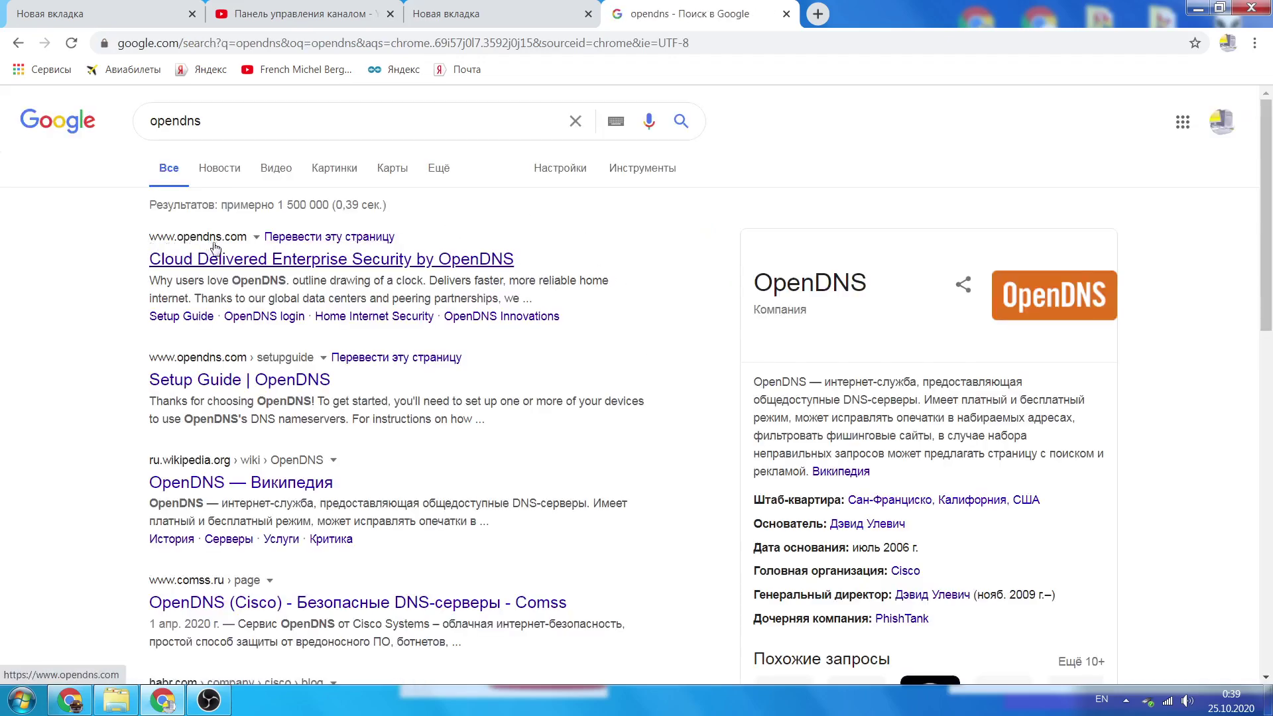
{"action": "left_click", "coordinate": [245, 258]}
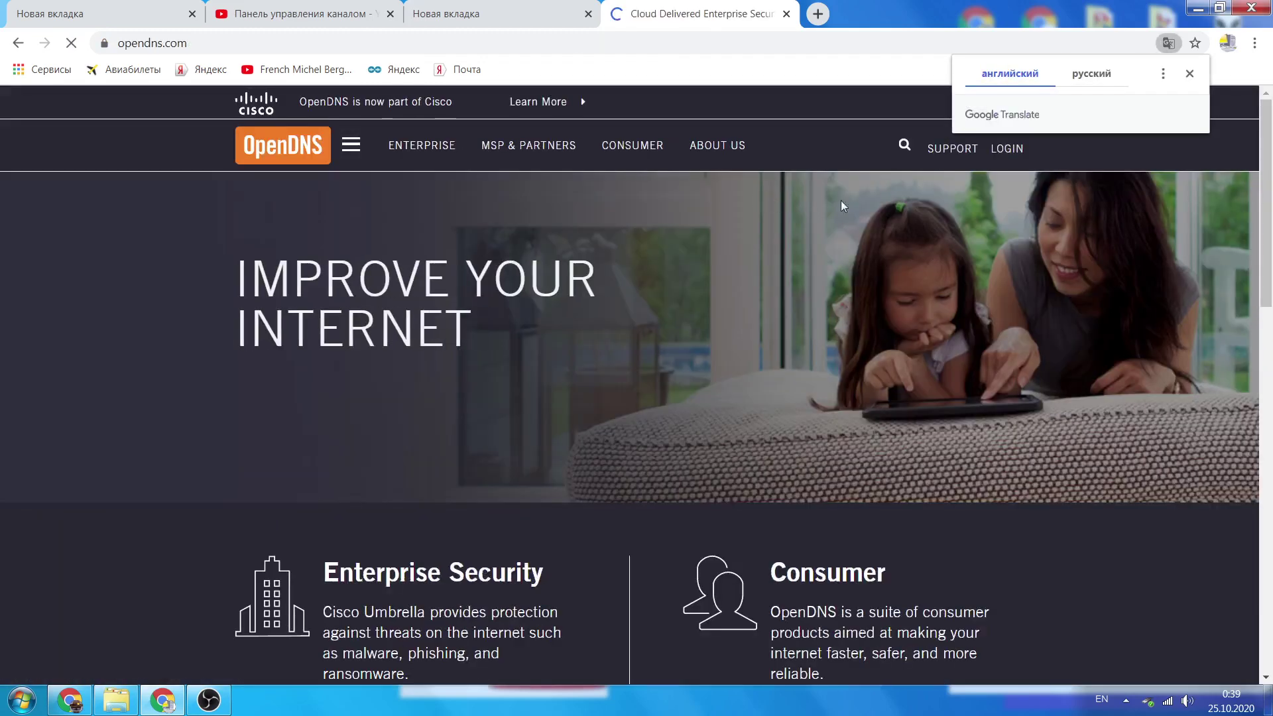
Open the page with more information about OpenDNS consumer products from the site's home page
{"action": "scroll", "coordinate": [835, 199], "scroll_direction": "down", "scroll_amount": 1}
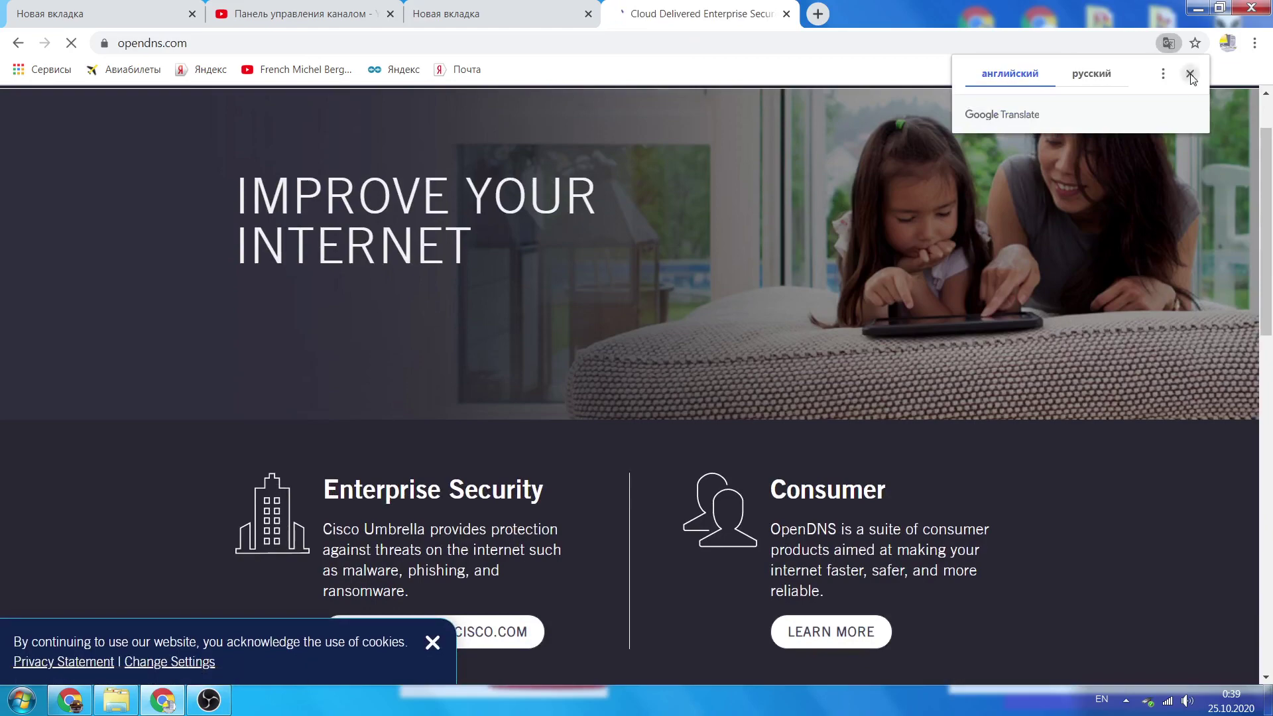
{"action": "scroll", "coordinate": [372, 162], "scroll_direction": "up", "scroll_amount": 1}
{"action": "left_click", "coordinate": [189, 42]}
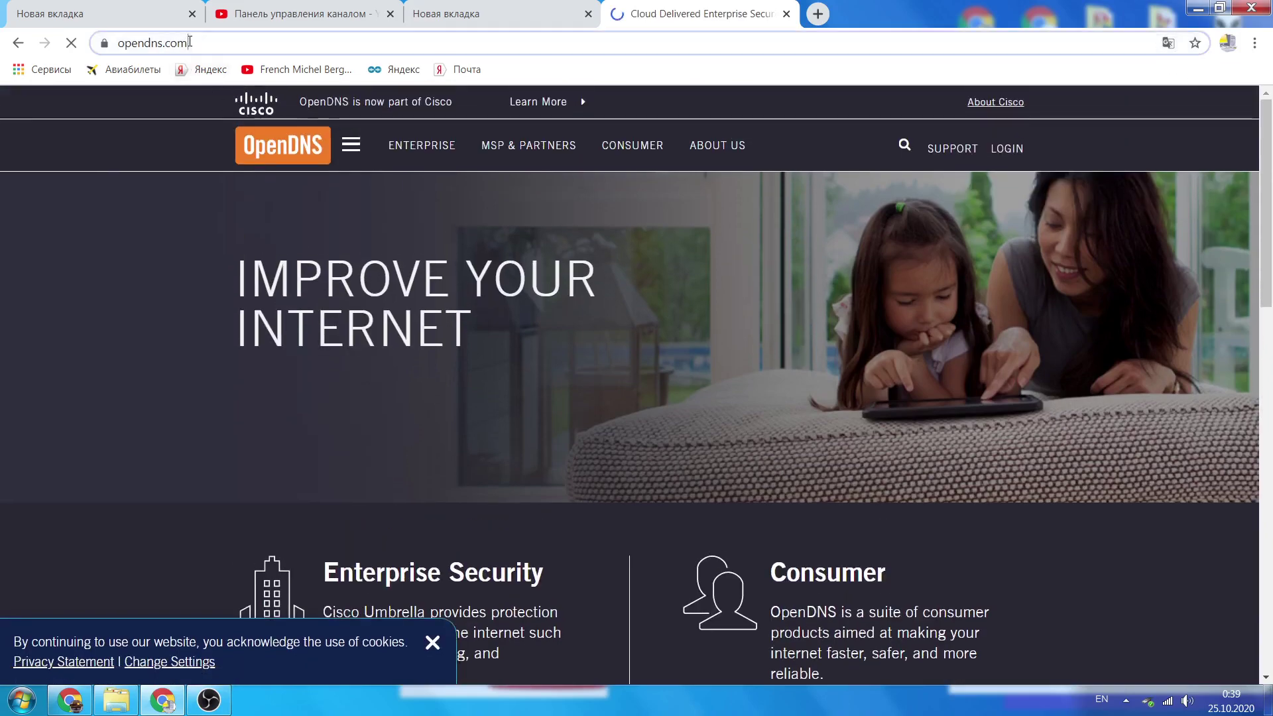
{"action": "scroll", "coordinate": [583, 260], "scroll_direction": "down", "scroll_amount": 2}
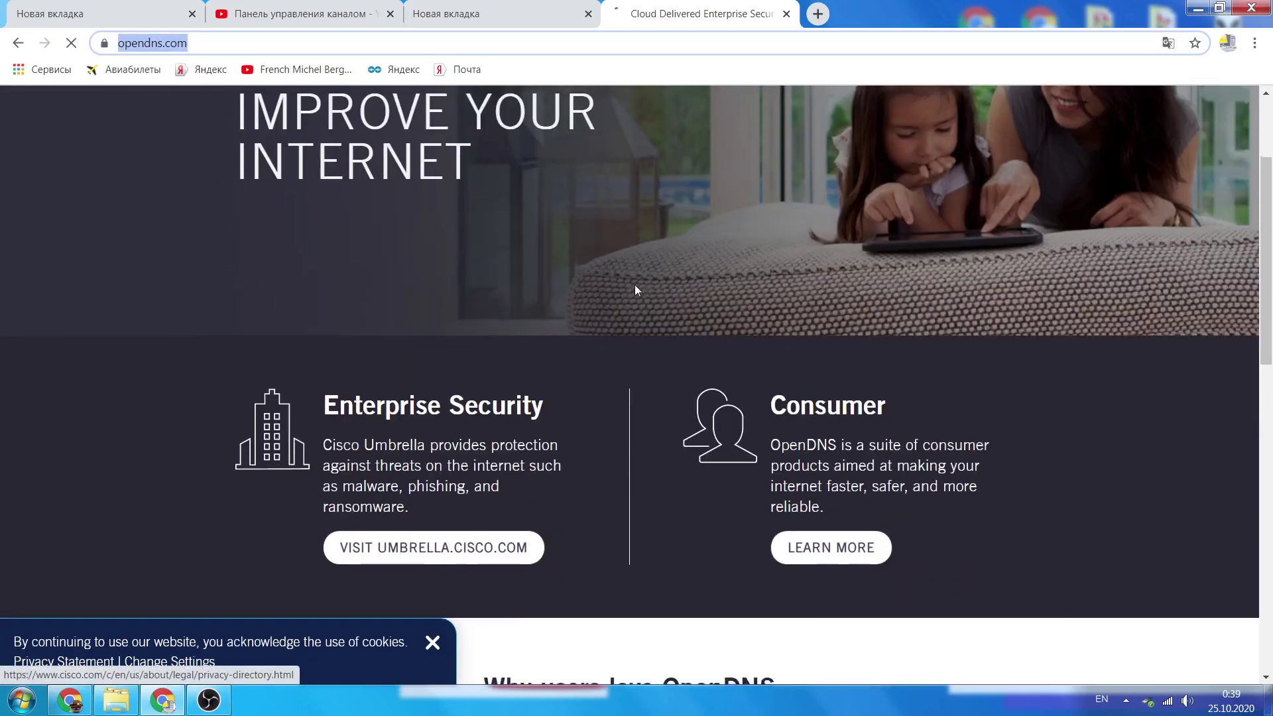
{"action": "scroll", "coordinate": [635, 284], "scroll_direction": "down", "scroll_amount": 1}
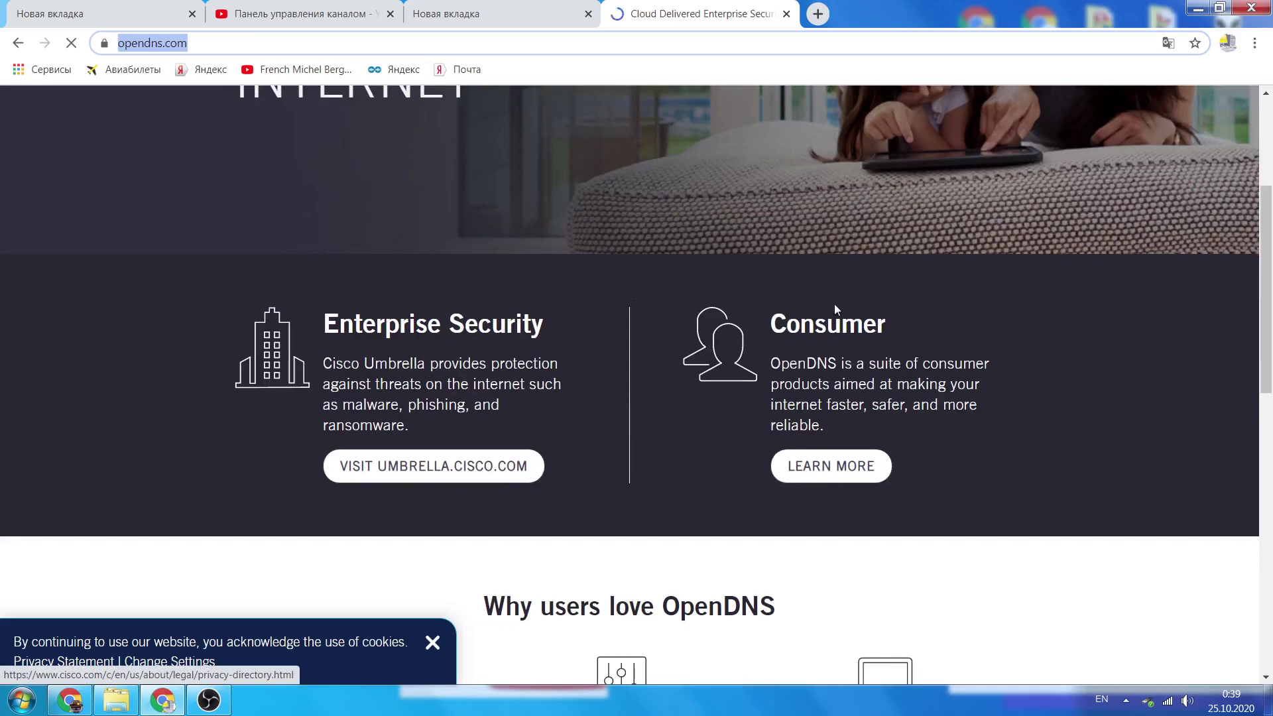
{"action": "left_click", "coordinate": [831, 462]}
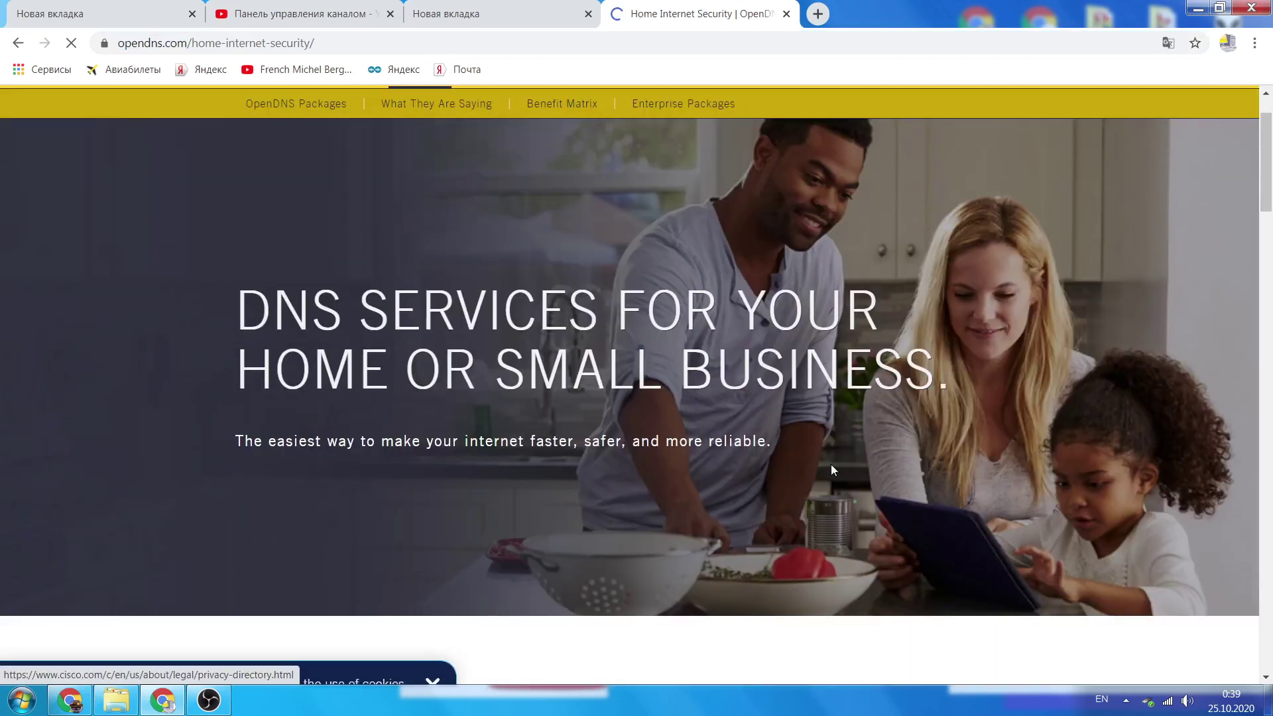
Compare the OpenDNS home and small business packages, including their prices and descriptions
{"action": "scroll", "coordinate": [834, 470], "scroll_direction": "down", "scroll_amount": 6}
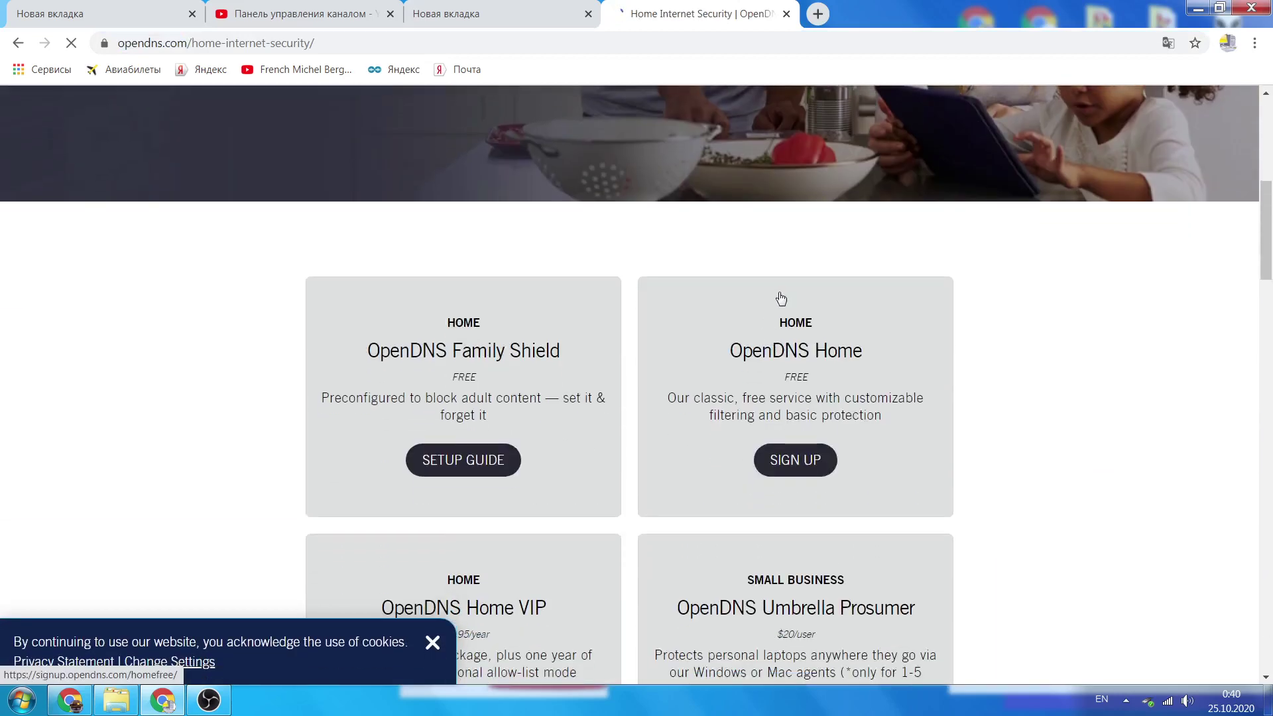
{"action": "scroll", "coordinate": [781, 299], "scroll_direction": "down", "scroll_amount": 3}
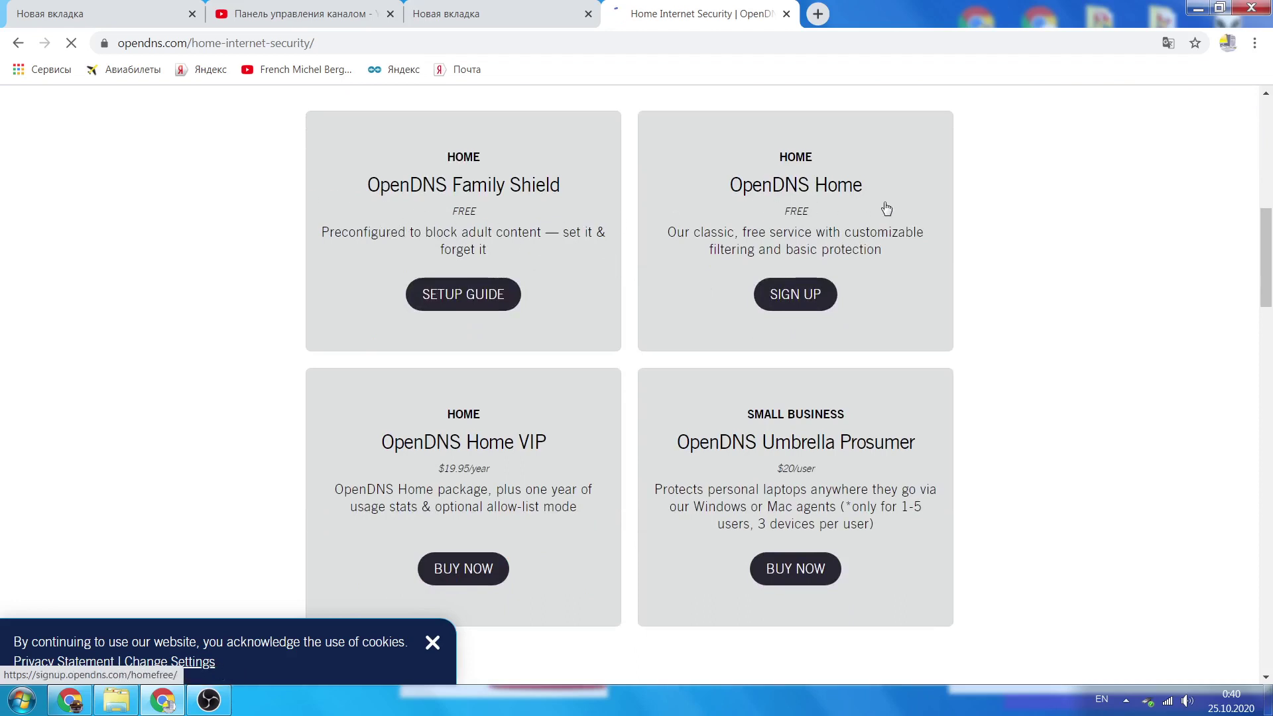
{"action": "scroll", "coordinate": [804, 213], "scroll_direction": "up", "scroll_amount": 3}
{"action": "scroll", "coordinate": [804, 214], "scroll_direction": "down", "scroll_amount": 1}
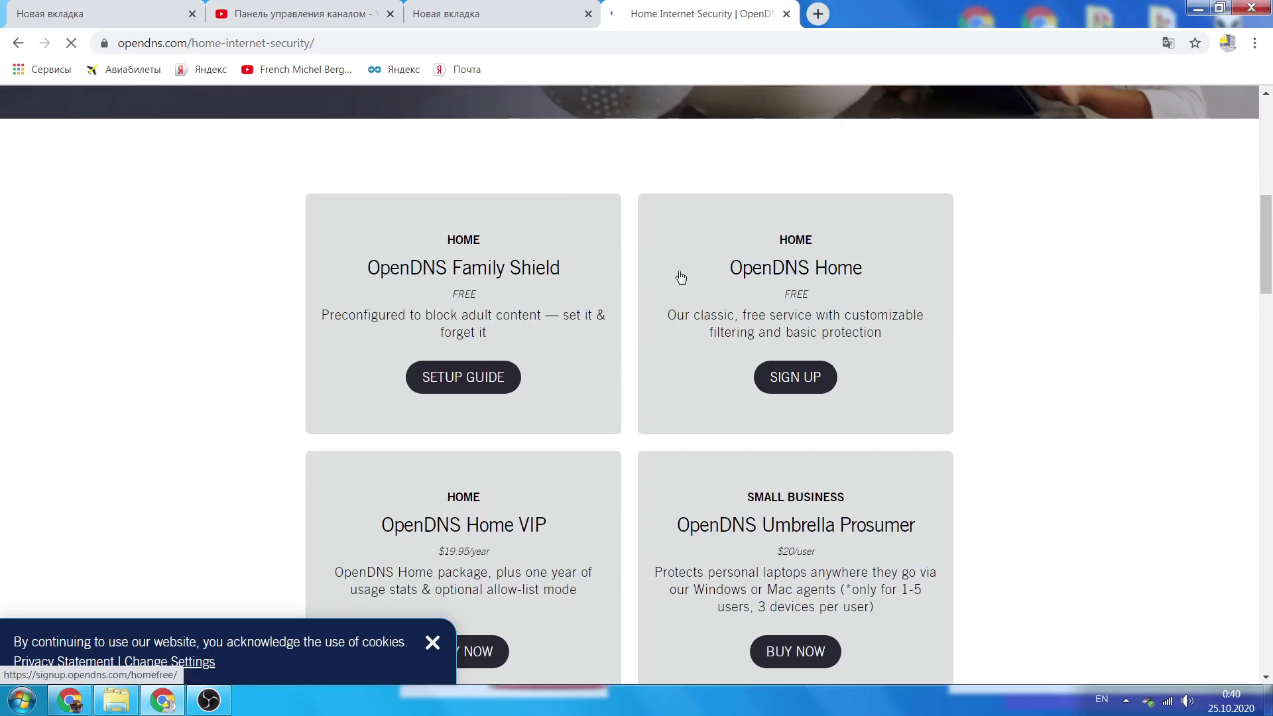
{"action": "scroll", "coordinate": [376, 494], "scroll_direction": "down", "scroll_amount": 2}
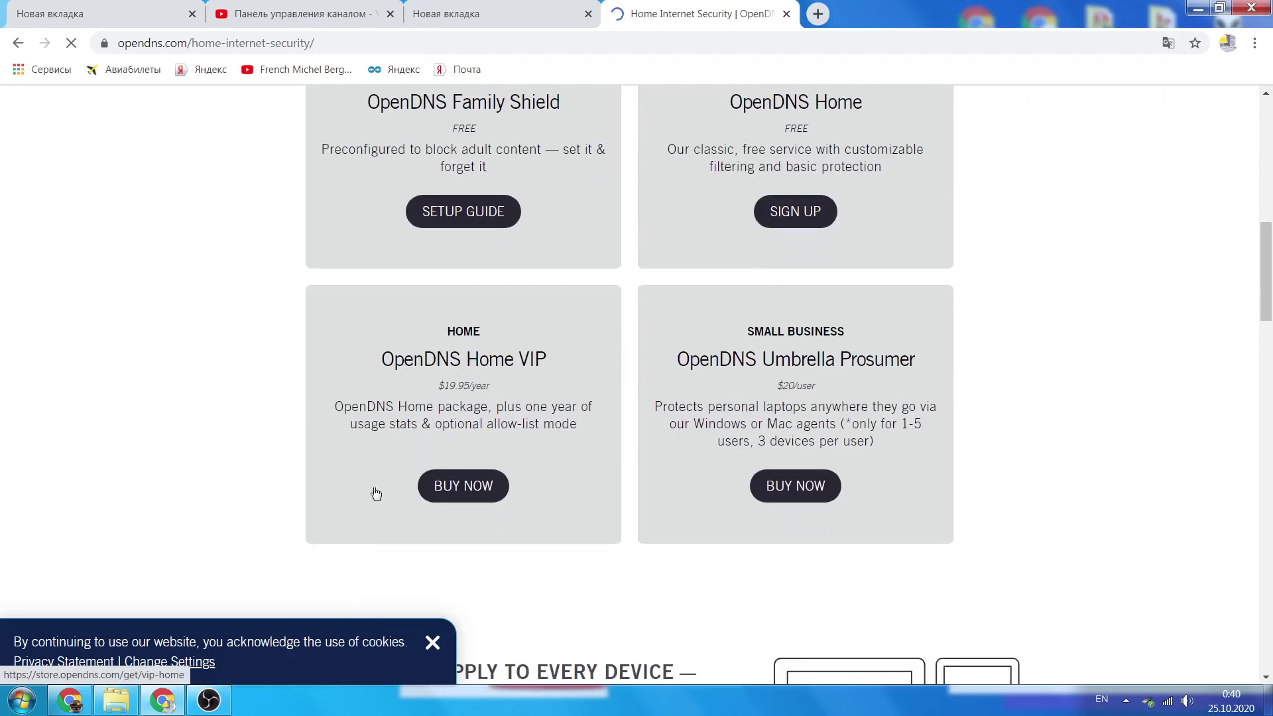
{"action": "scroll", "coordinate": [651, 457], "scroll_direction": "down", "scroll_amount": 1}
{"action": "scroll", "coordinate": [682, 364], "scroll_direction": "up", "scroll_amount": 2}
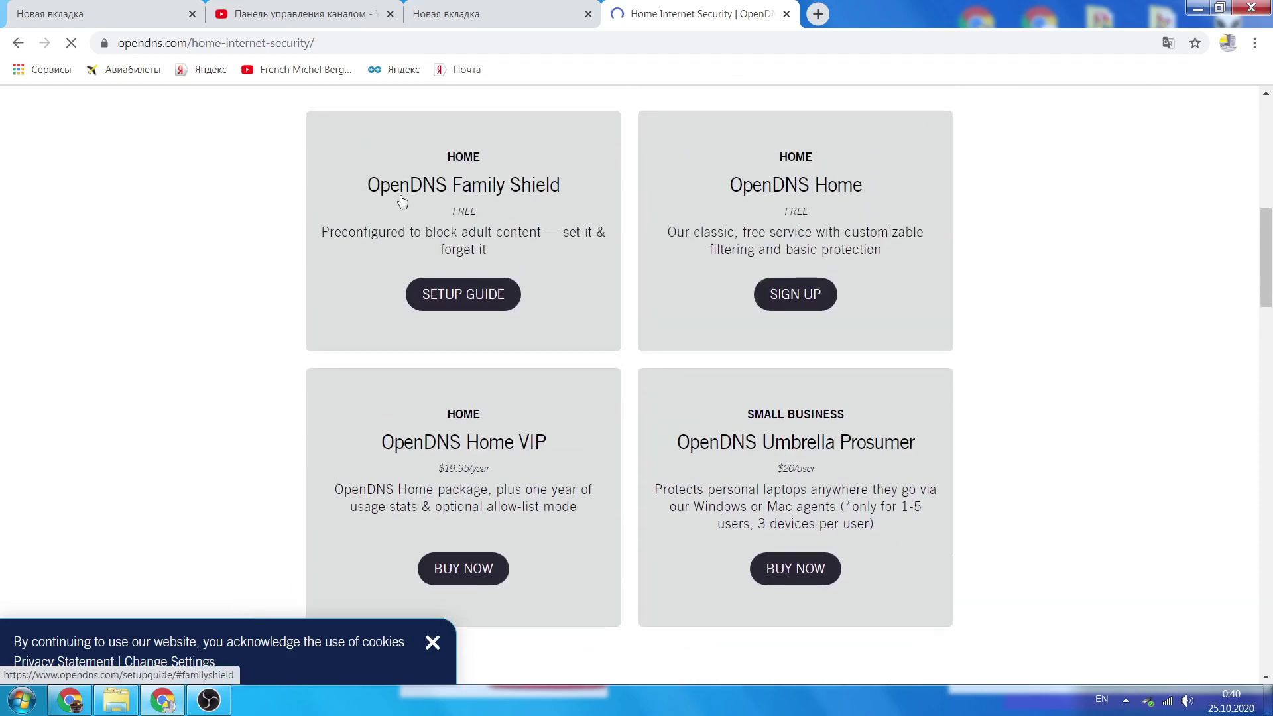
{"action": "scroll", "coordinate": [384, 208], "scroll_direction": "up", "scroll_amount": 2}
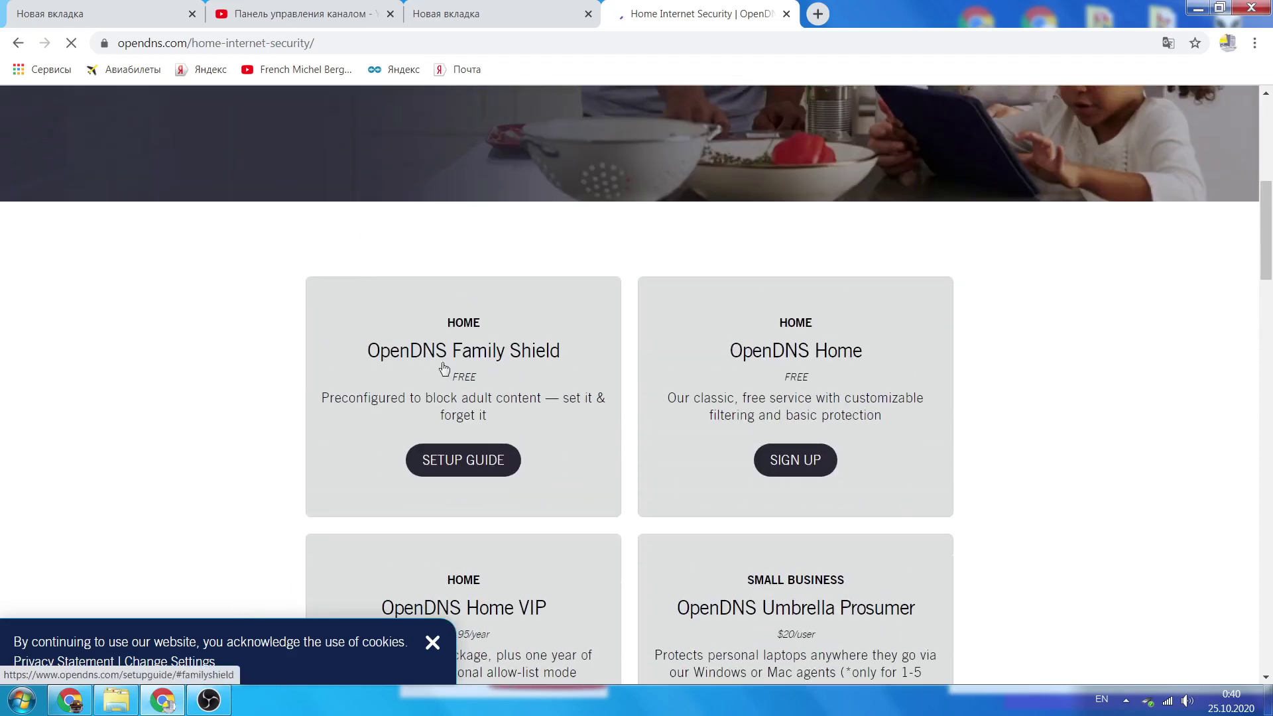
{"action": "scroll", "coordinate": [400, 350], "scroll_direction": "down", "scroll_amount": 1}
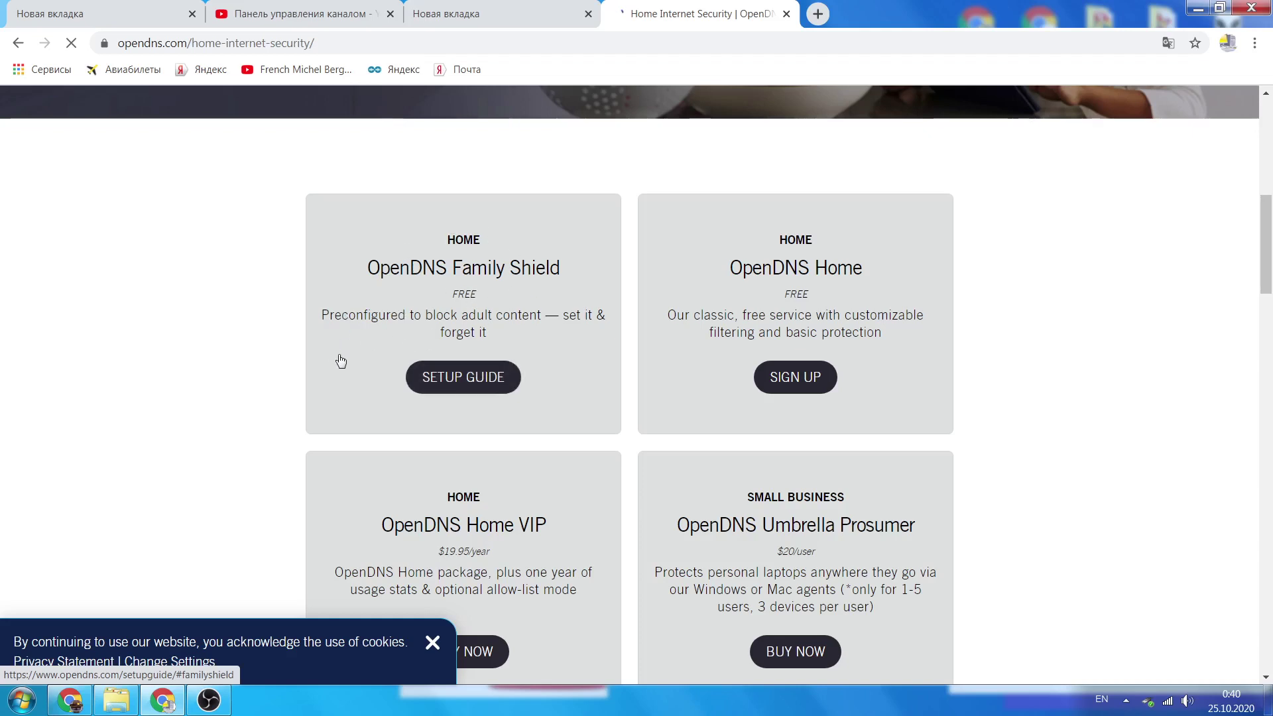
{"action": "left_click", "coordinate": [472, 383]}
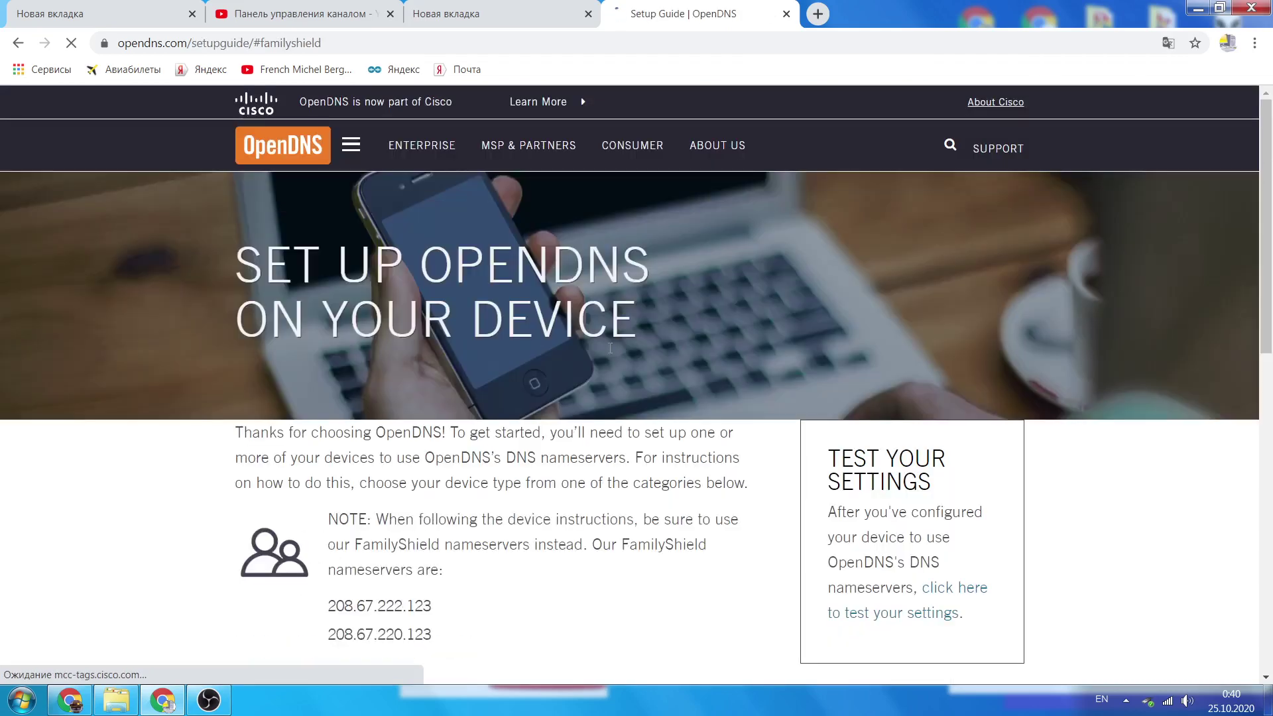
{"action": "key", "text": "alt+Left"}
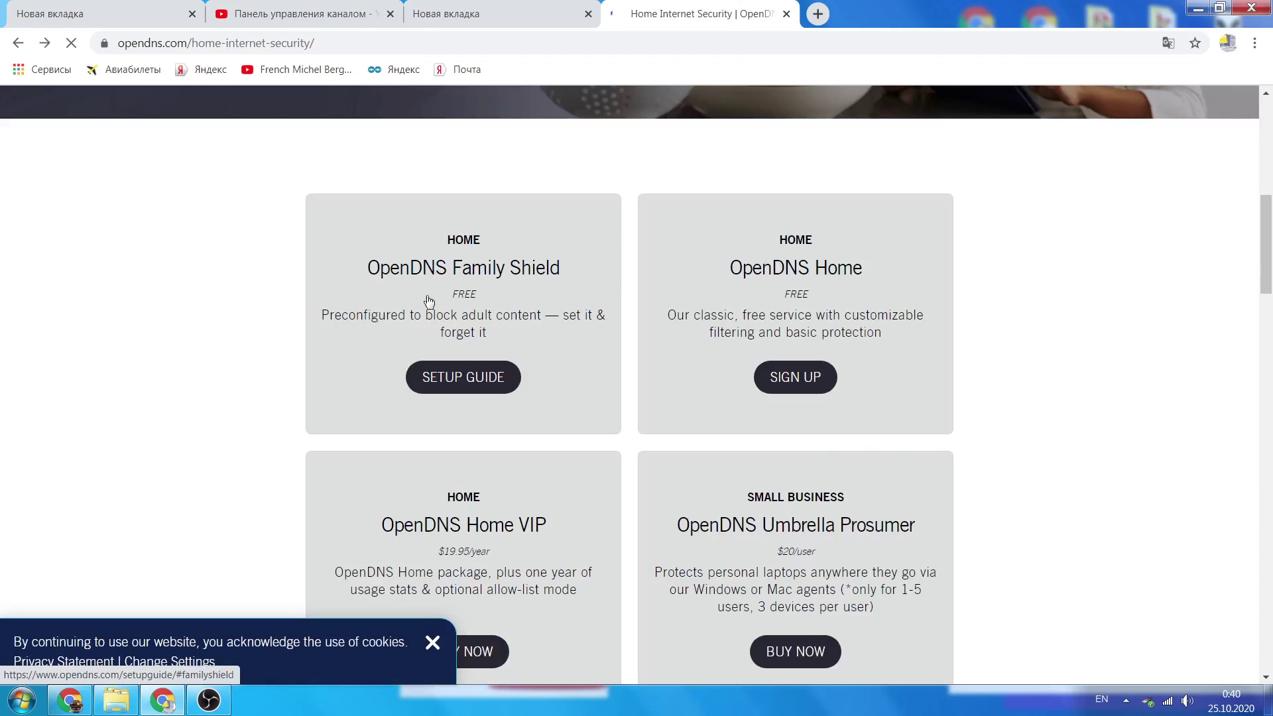
{"action": "left_click_drag", "start_coordinate": [444, 302], "coordinate": [472, 293]}
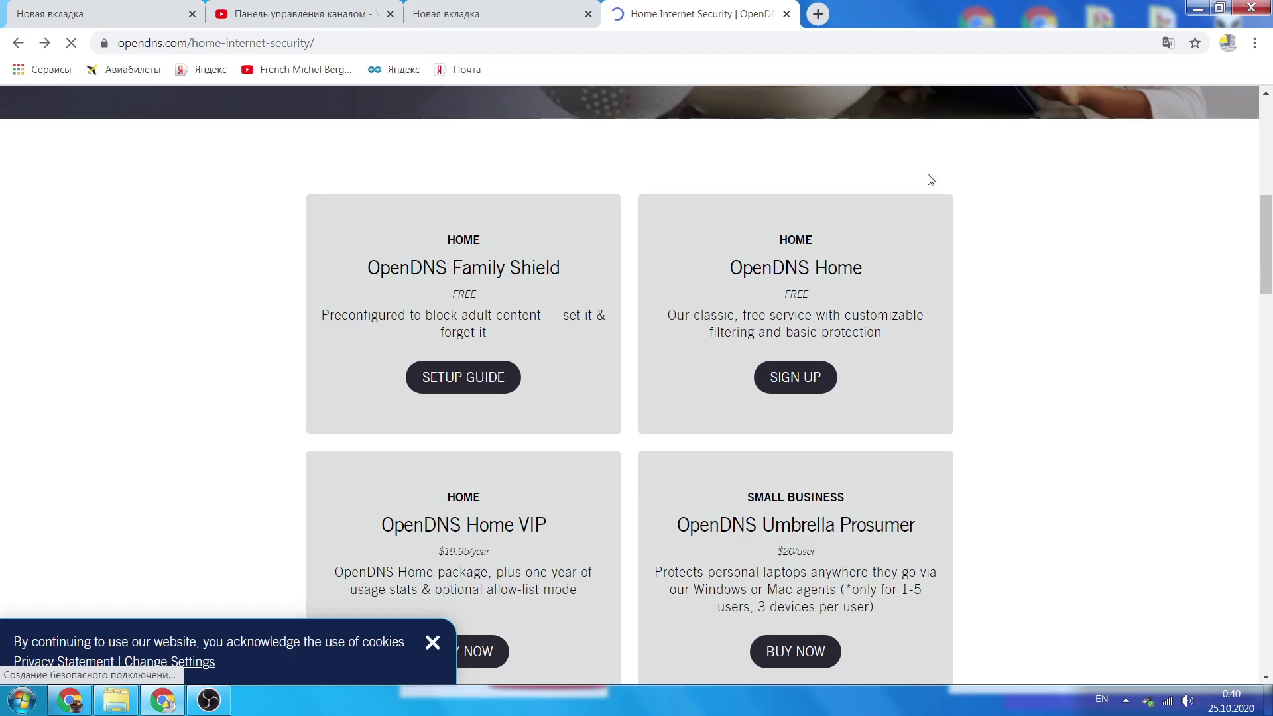
{"action": "scroll", "coordinate": [1117, 223], "scroll_direction": "up", "scroll_amount": 1}
{"action": "scroll", "coordinate": [1116, 224], "scroll_direction": "down", "scroll_amount": 1}
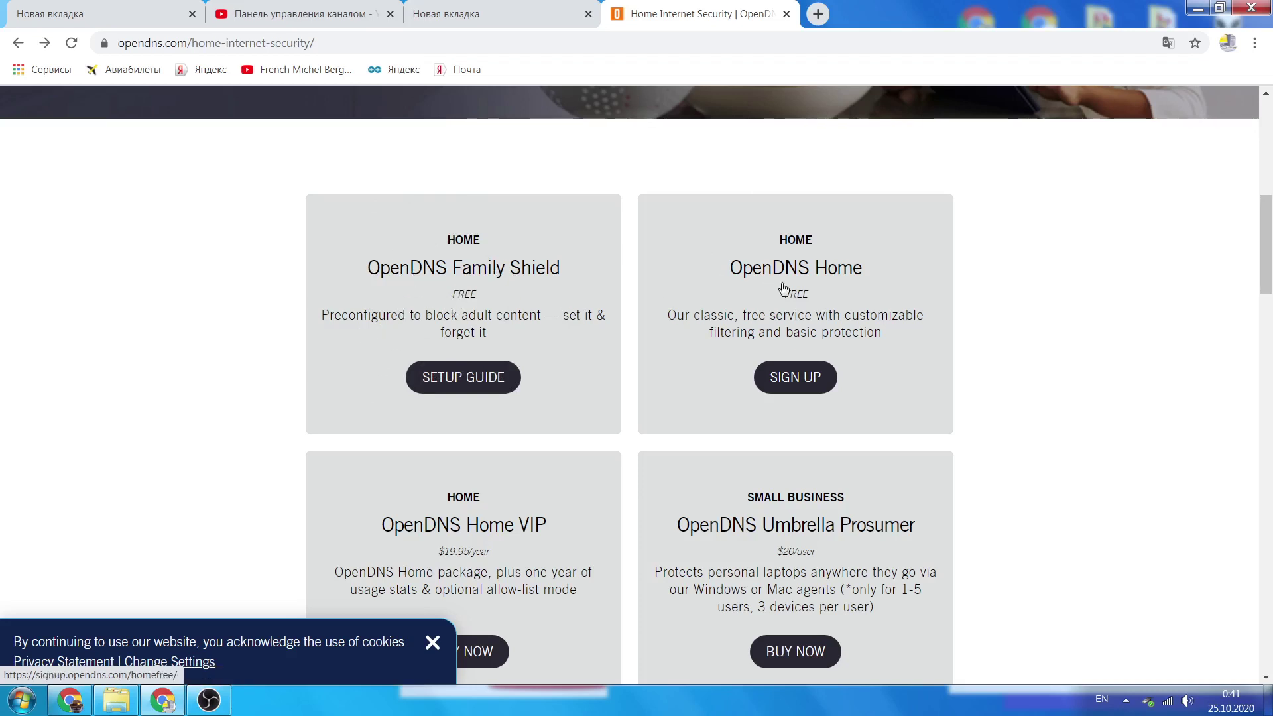
{"action": "scroll", "coordinate": [995, 326], "scroll_direction": "down", "scroll_amount": 2}
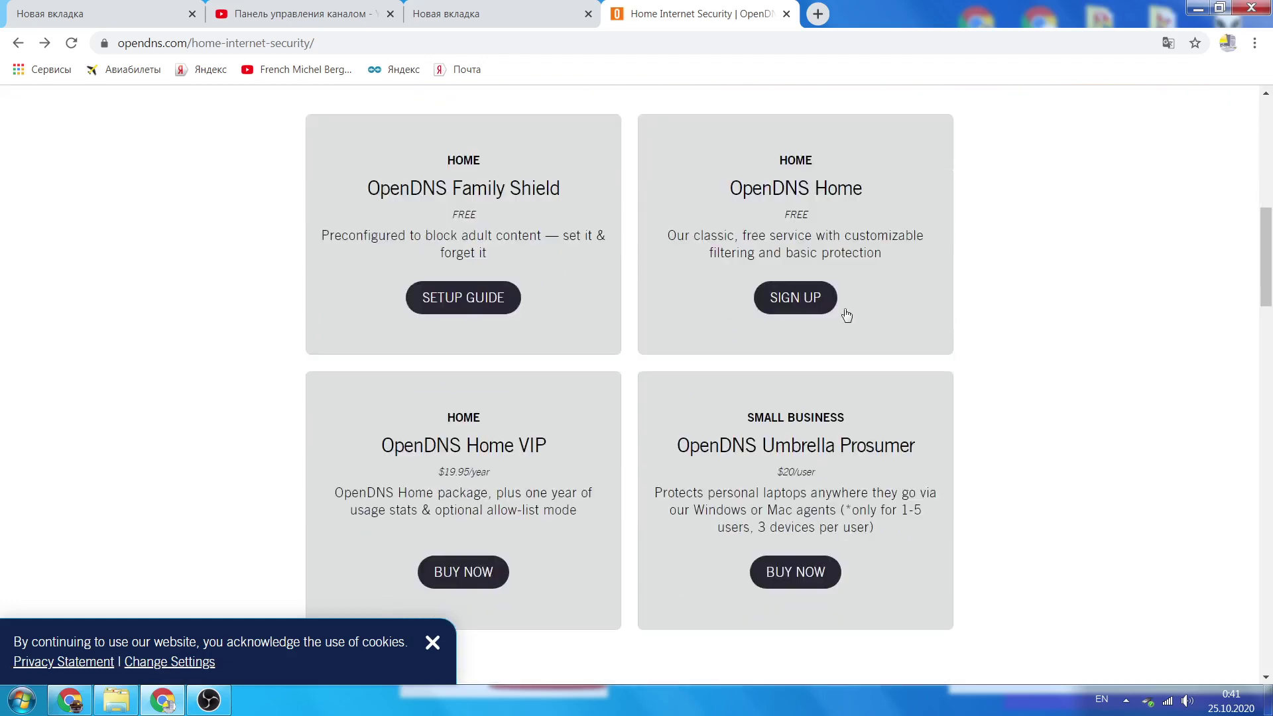
{"action": "scroll", "coordinate": [465, 276], "scroll_direction": "up", "scroll_amount": 2}
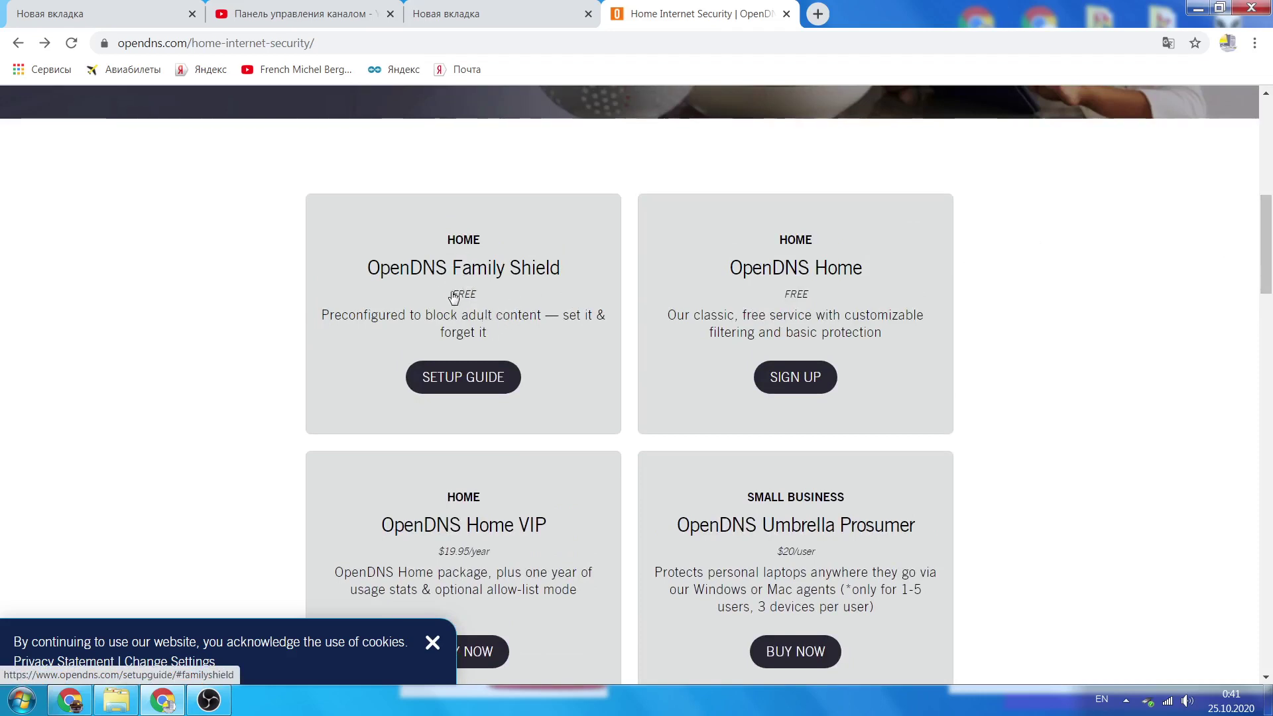
Open the OpenDNS Family Shield setup guide and highlight the nameserver addresses 208.67.222.123 and 208.67.220.123
{"action": "left_click", "coordinate": [468, 378]}
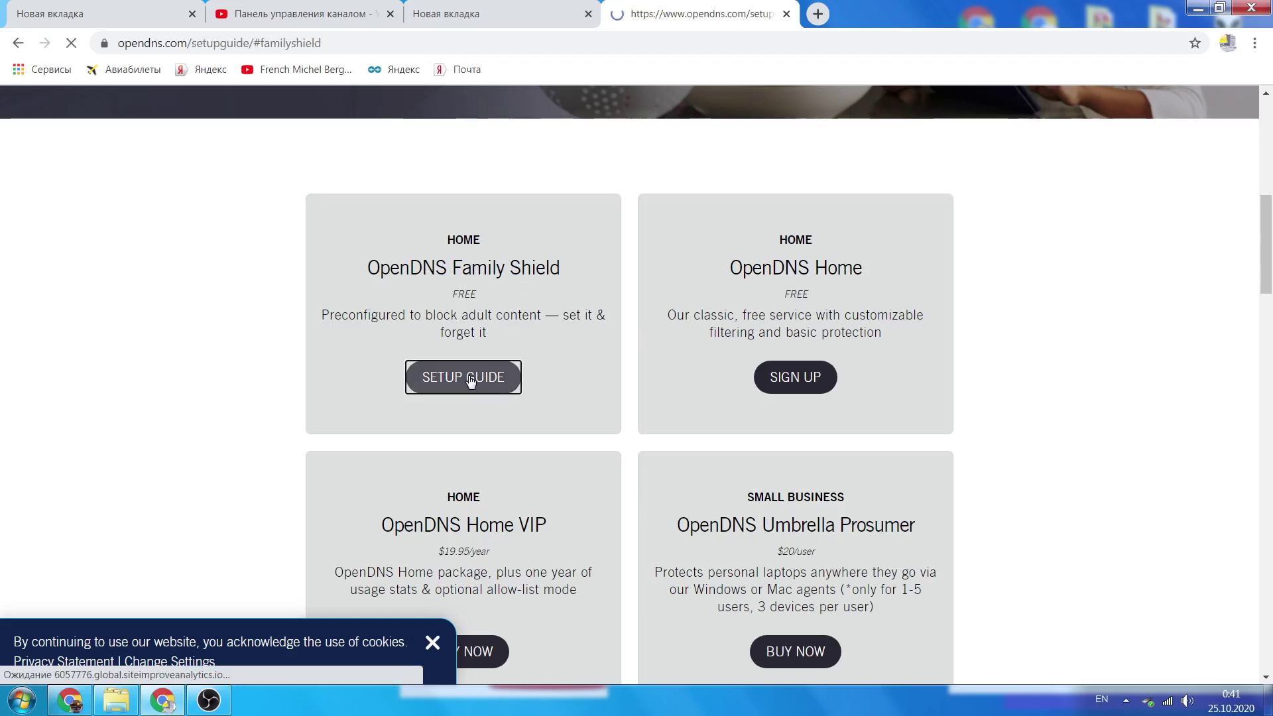
{"action": "scroll", "coordinate": [567, 278], "scroll_direction": "down", "scroll_amount": 2}
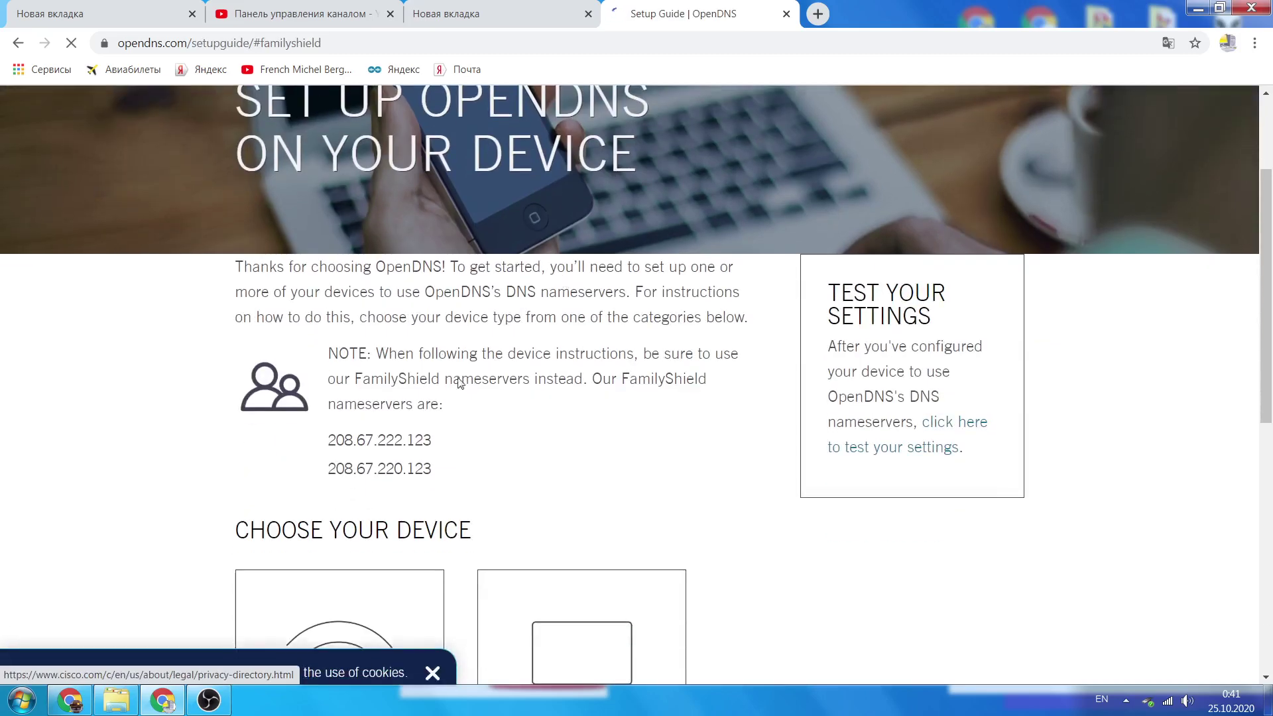
{"action": "left_click_drag", "start_coordinate": [435, 473], "coordinate": [333, 448]}
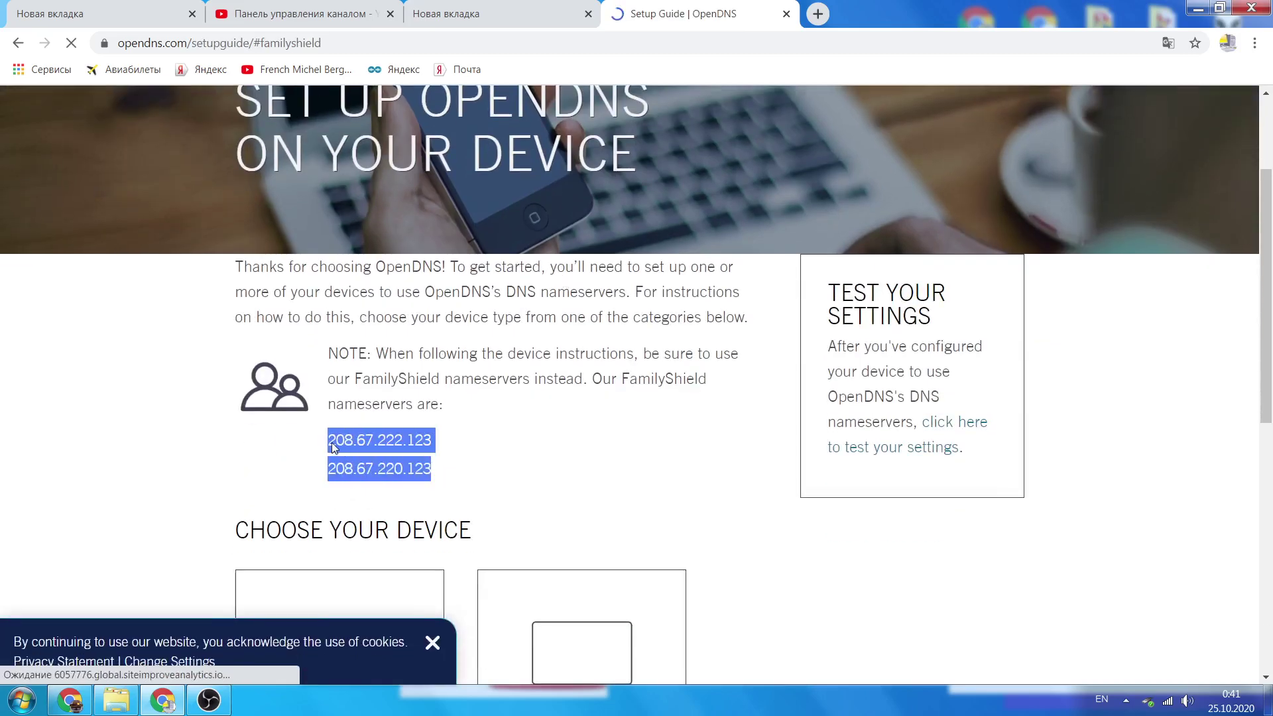
{"action": "left_click", "coordinate": [526, 445]}
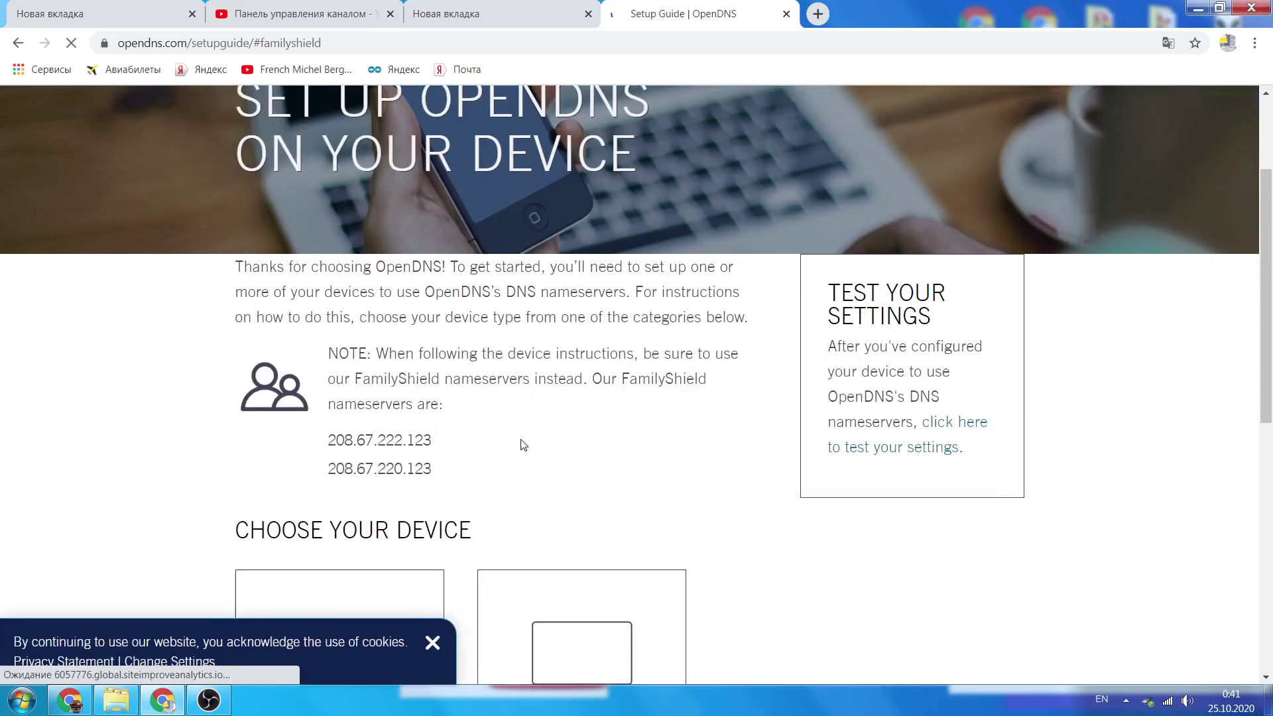
{"action": "left_click_drag", "start_coordinate": [437, 474], "coordinate": [335, 448]}
{"action": "triple_click", "coordinate": [359, 449]}
{"action": "left_click", "coordinate": [399, 465]}
{"action": "left_click_drag", "start_coordinate": [429, 469], "coordinate": [324, 448]}
{"action": "left_click", "coordinate": [447, 466]}
Open the Network and Sharing Center and show the list of network adapter connections
{"action": "left_click", "coordinate": [1168, 701]}
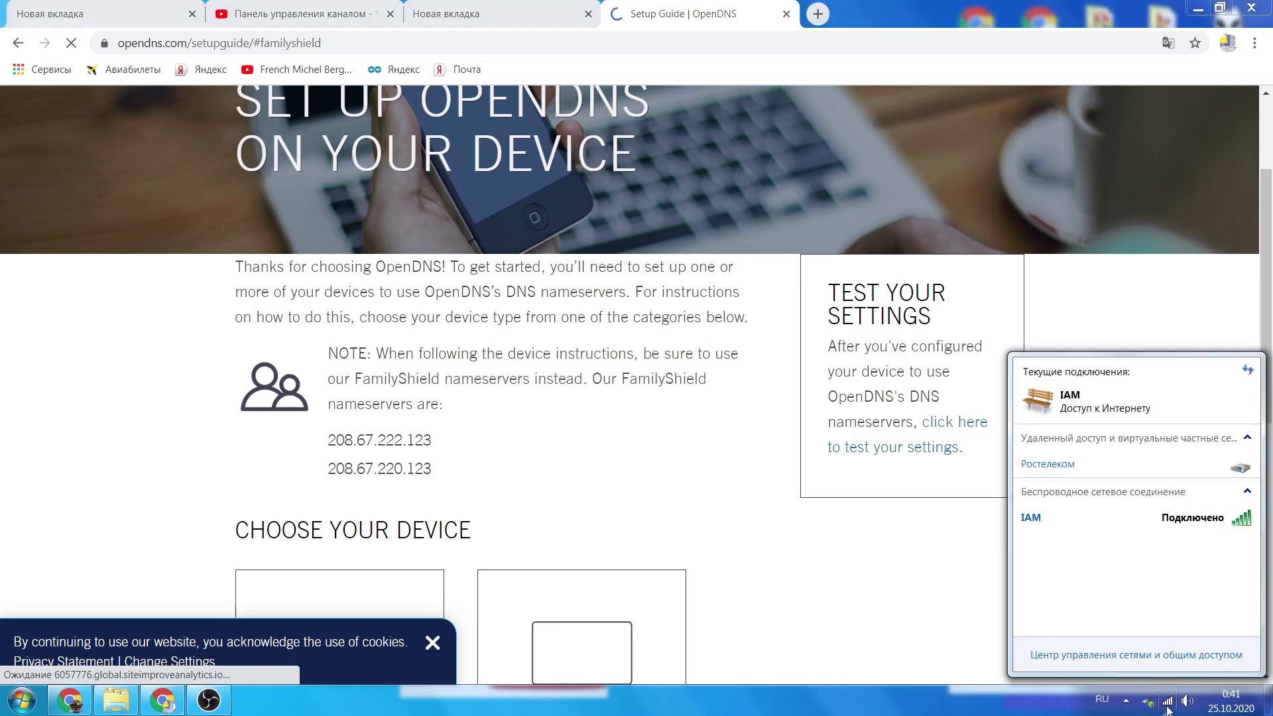
{"action": "mouse_move", "coordinate": [1095, 518]}
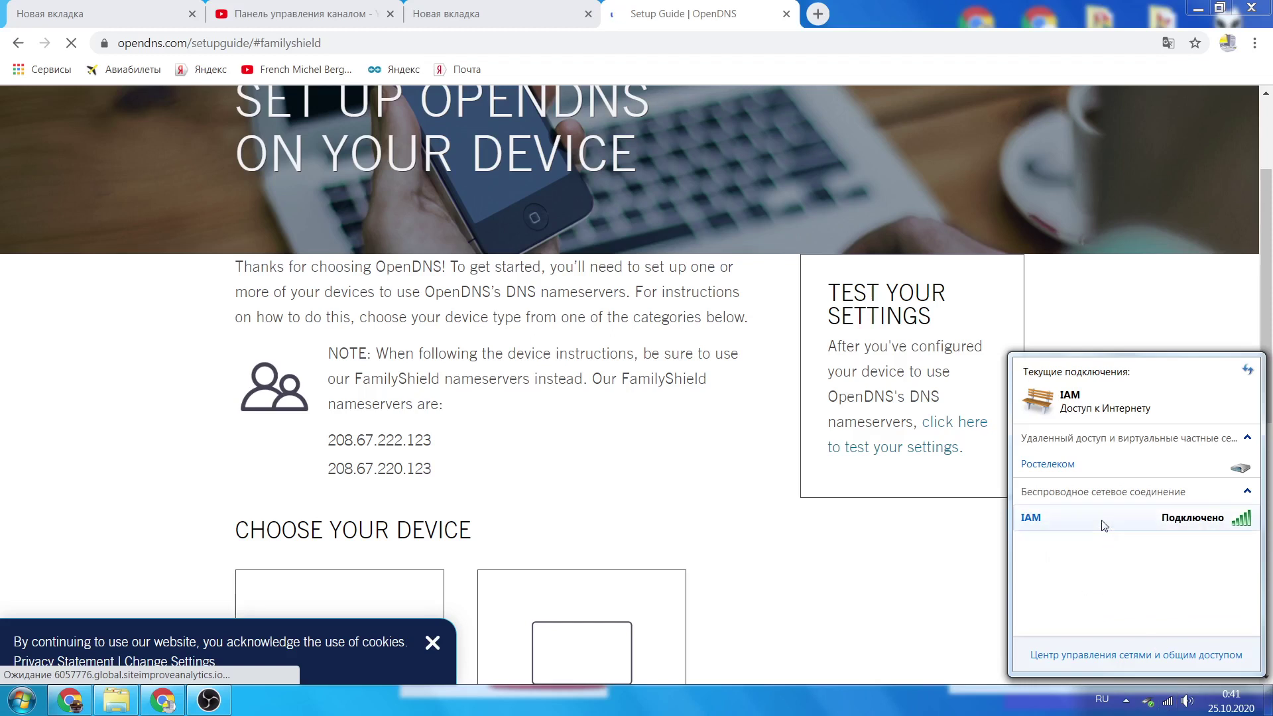
{"action": "mouse_move", "coordinate": [1102, 522]}
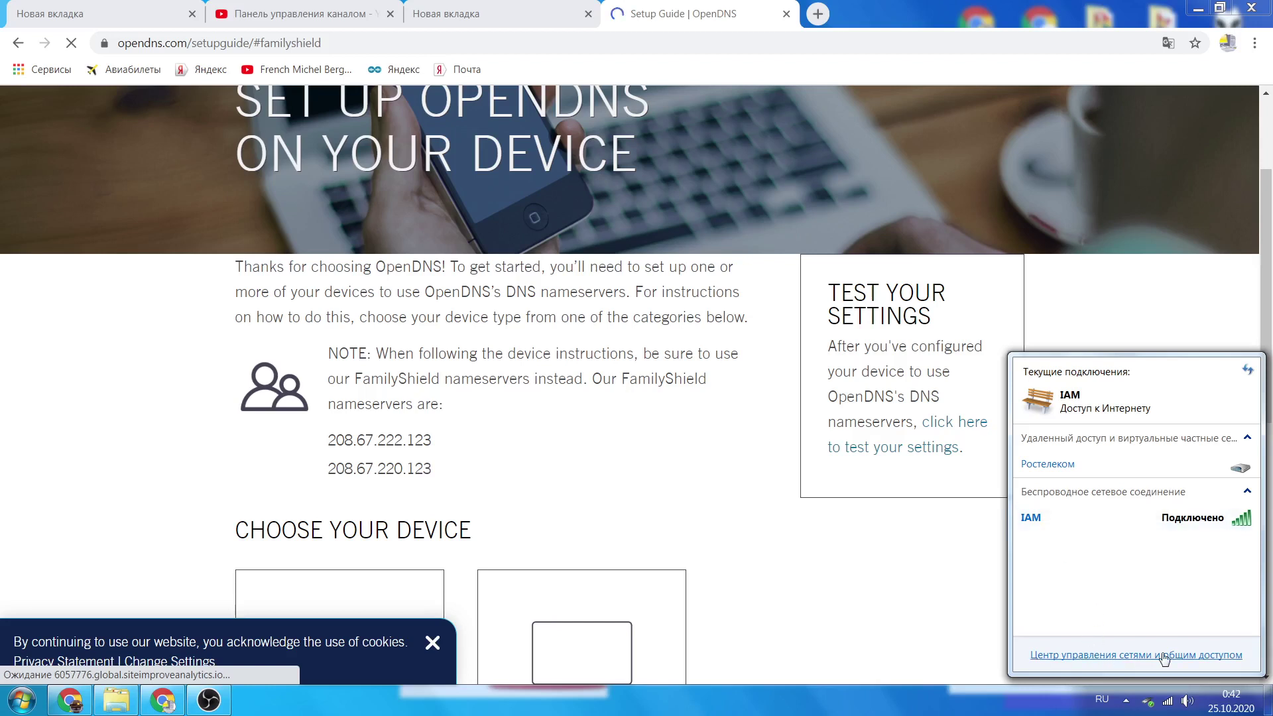
{"action": "left_click", "coordinate": [1120, 656]}
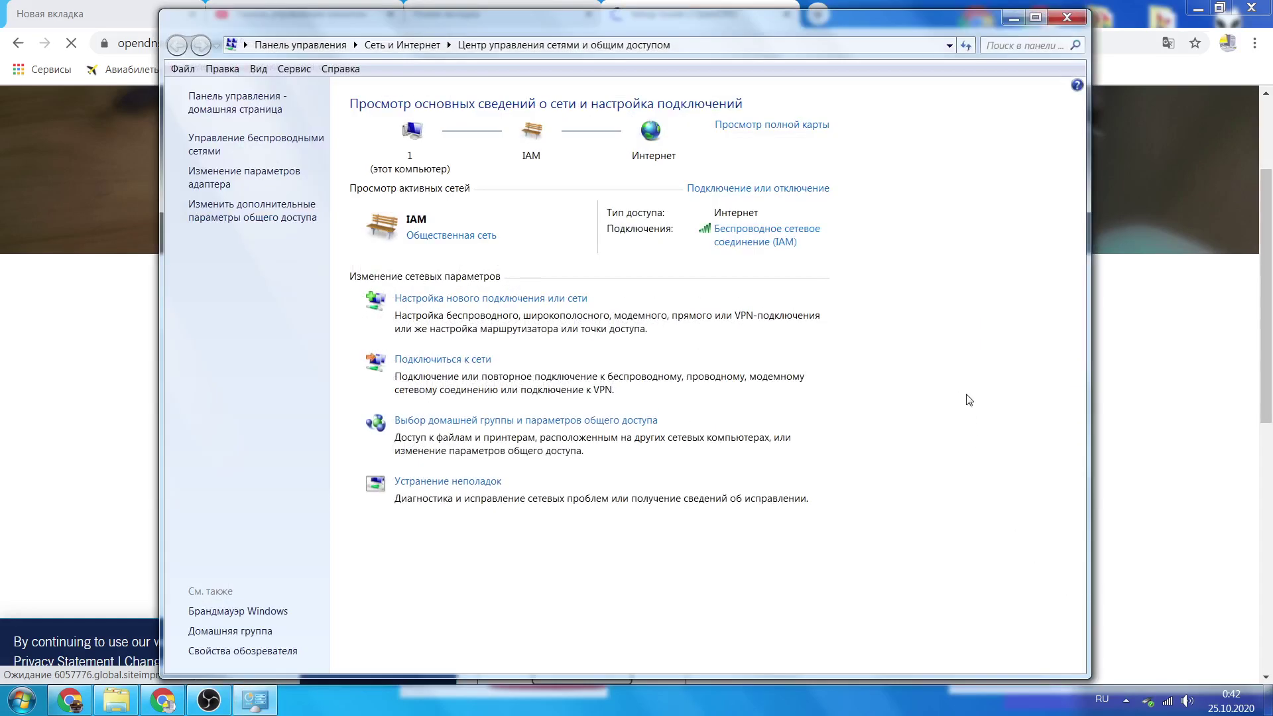
{"action": "left_click", "coordinate": [208, 186]}
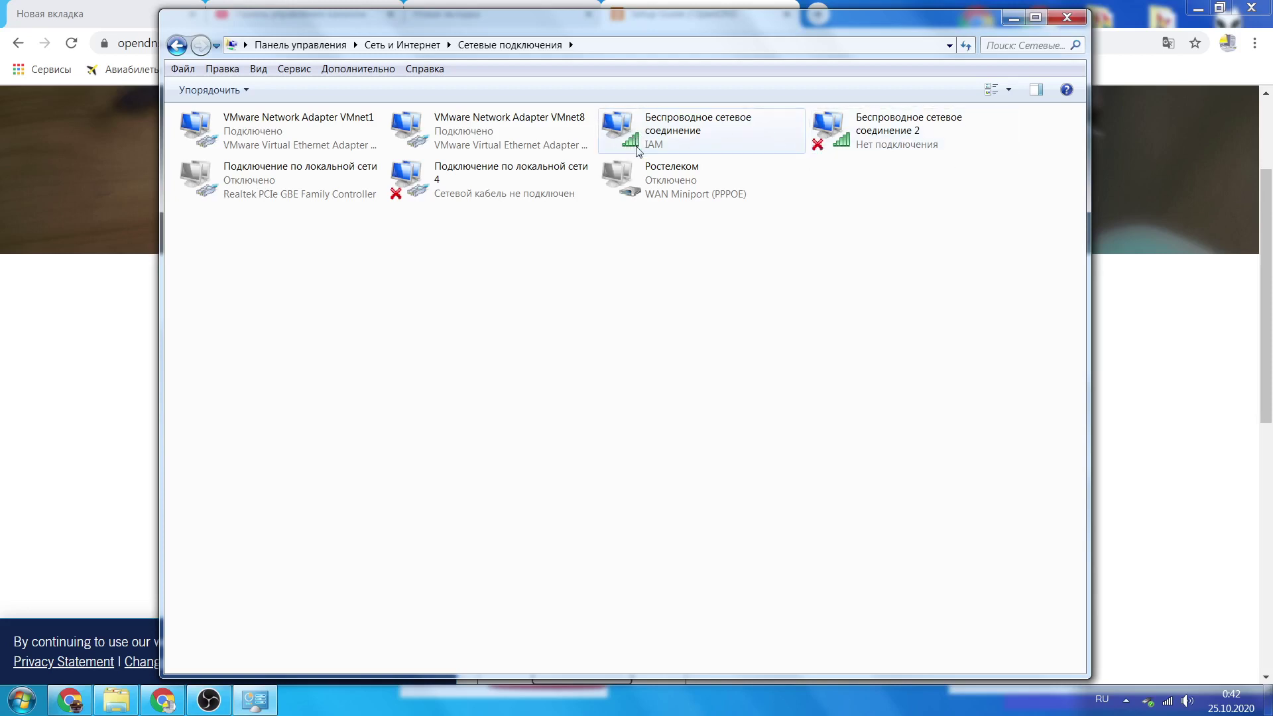
Open the properties of the IAM wireless connection and bring up its Internet Protocol Version 4 (TCP/IPv4) settings
{"action": "right_click", "coordinate": [716, 128]}
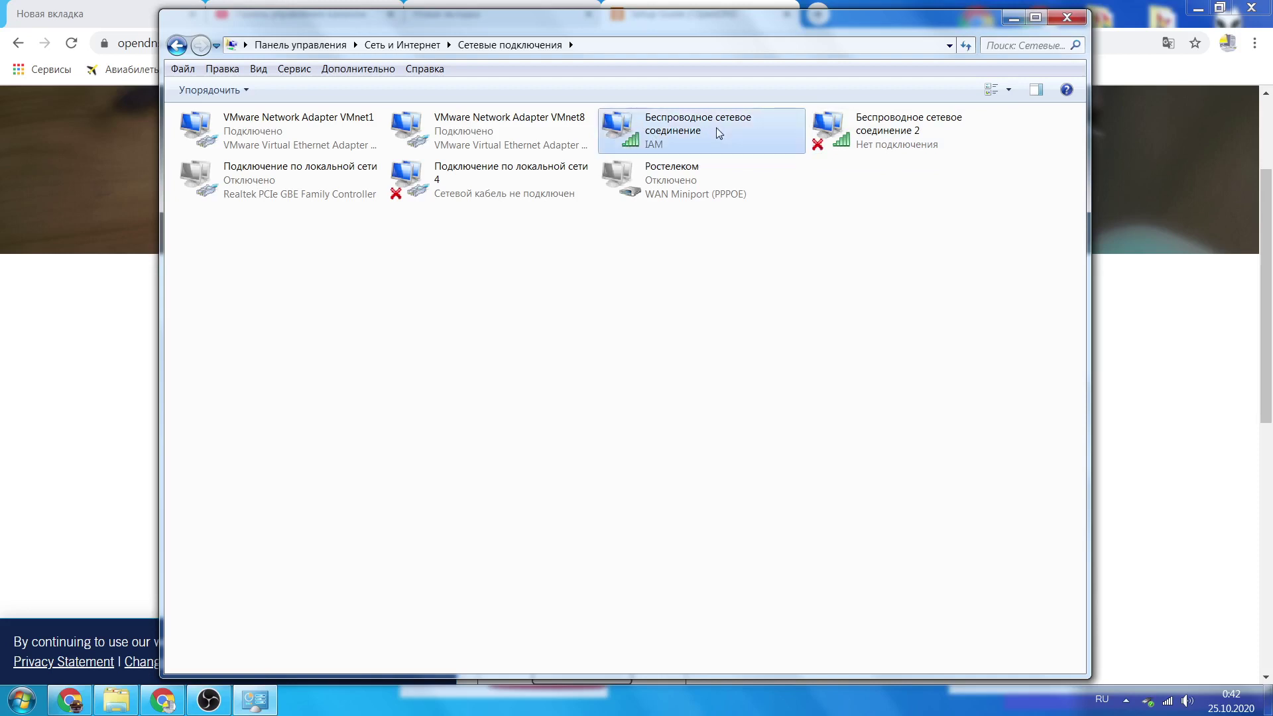
{"action": "left_click", "coordinate": [762, 287]}
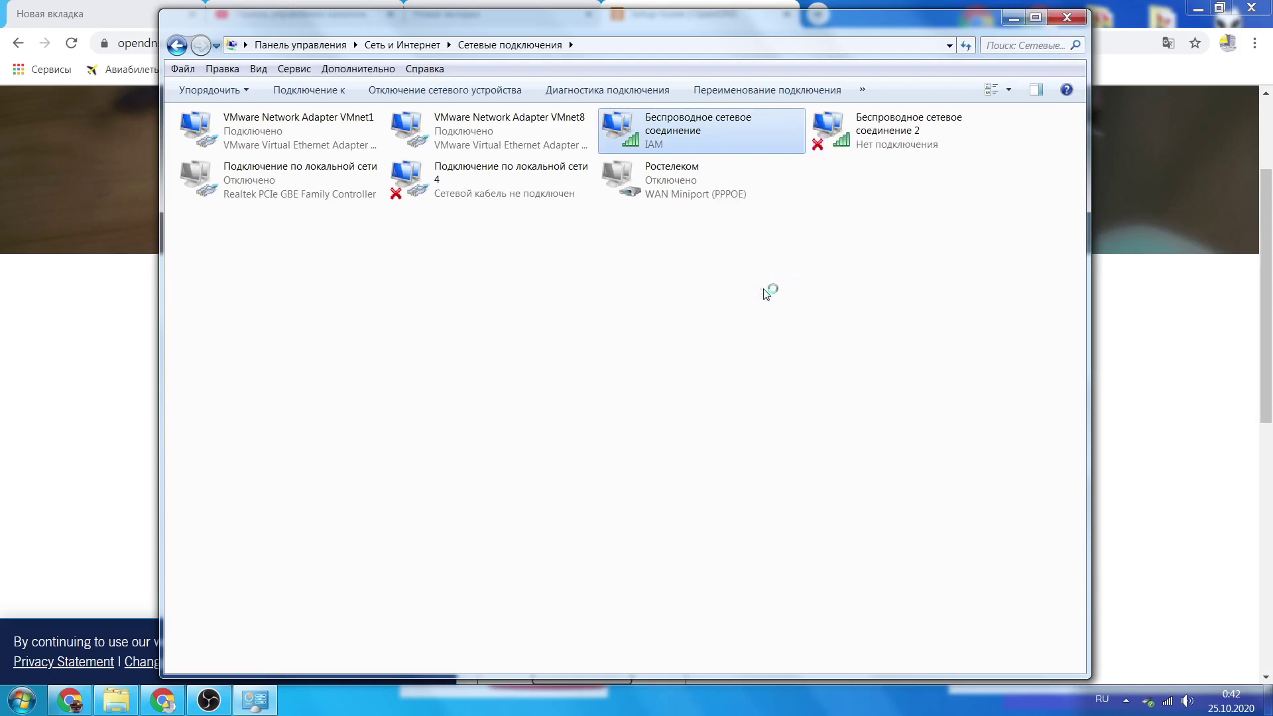
{"action": "left_click_drag", "start_coordinate": [382, 85], "coordinate": [498, 145]}
{"action": "left_click_drag", "start_coordinate": [590, 309], "coordinate": [585, 323]}
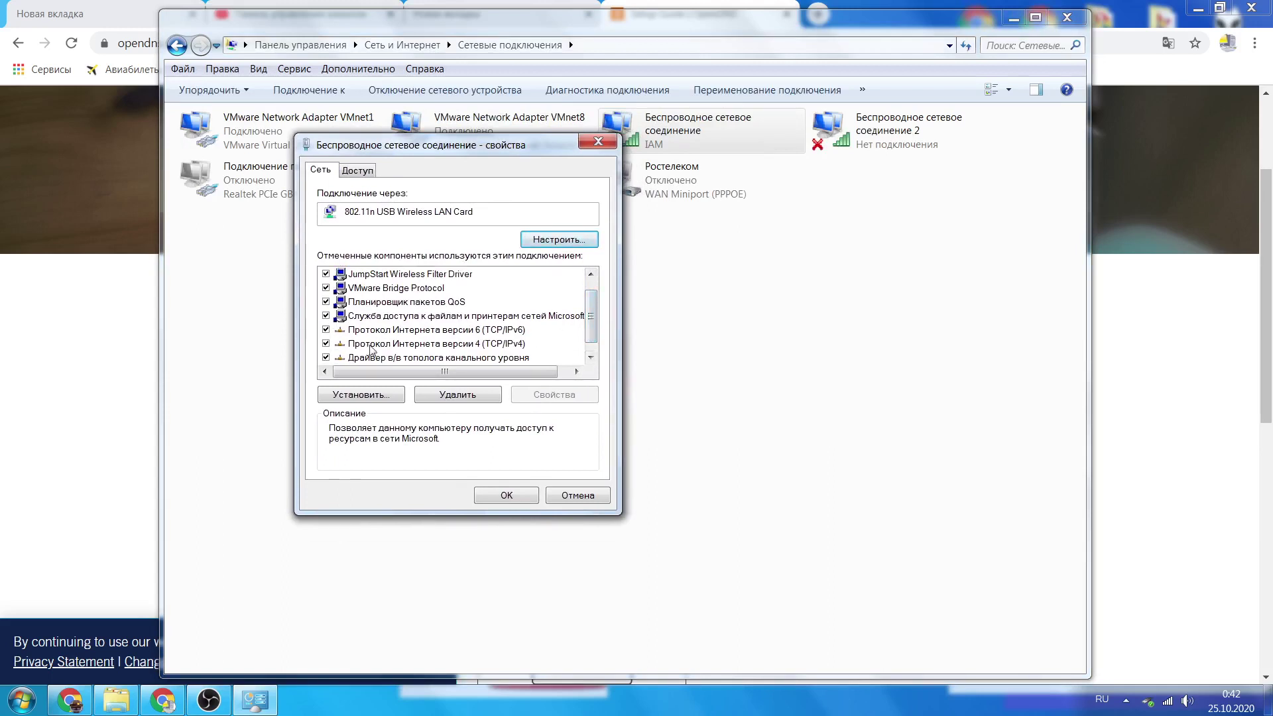
{"action": "left_click", "coordinate": [435, 345]}
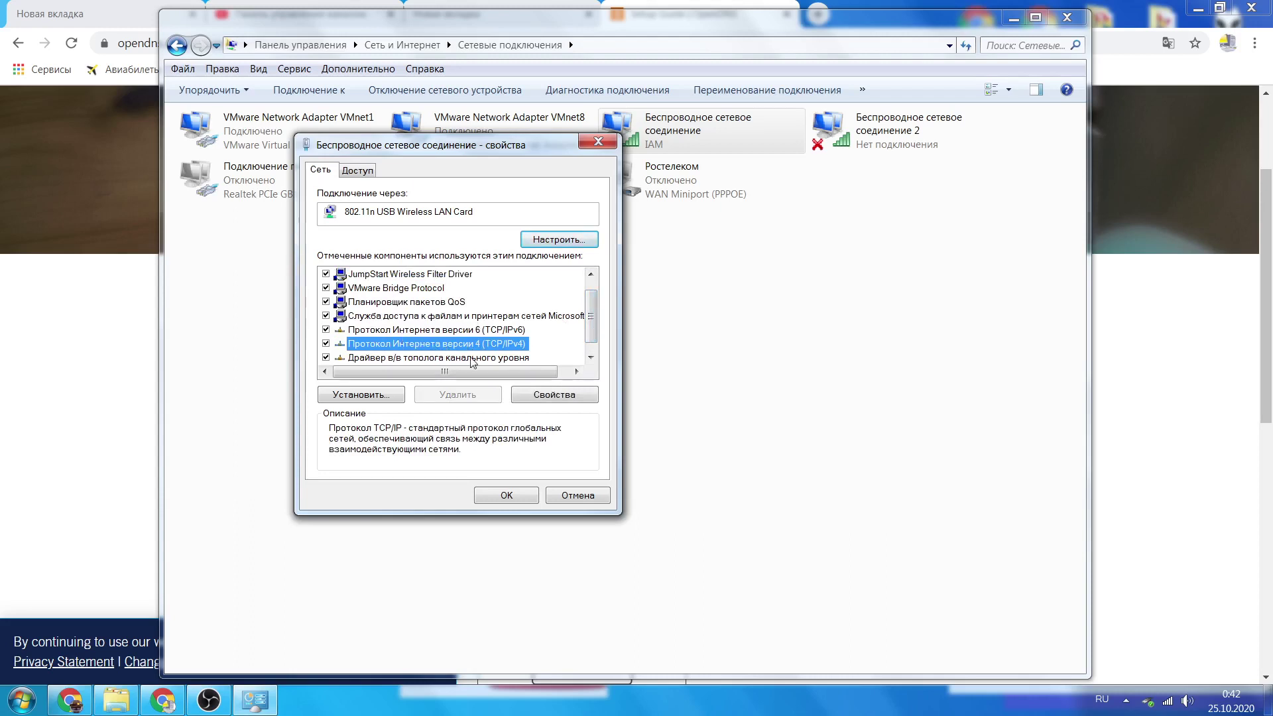
{"action": "left_click", "coordinate": [529, 394]}
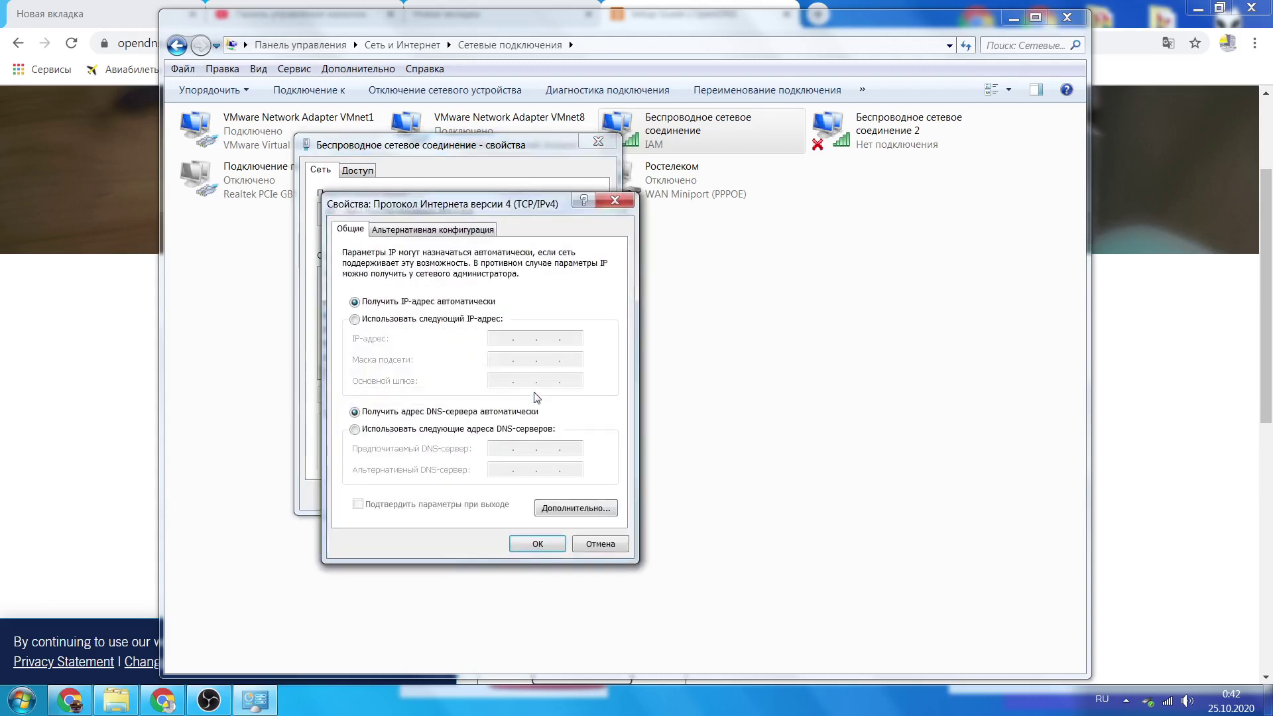
Choose manually specified DNS server addresses for the connection and check the two FamilyShield nameservers in the OpenDNS guide
{"action": "left_click", "coordinate": [355, 431]}
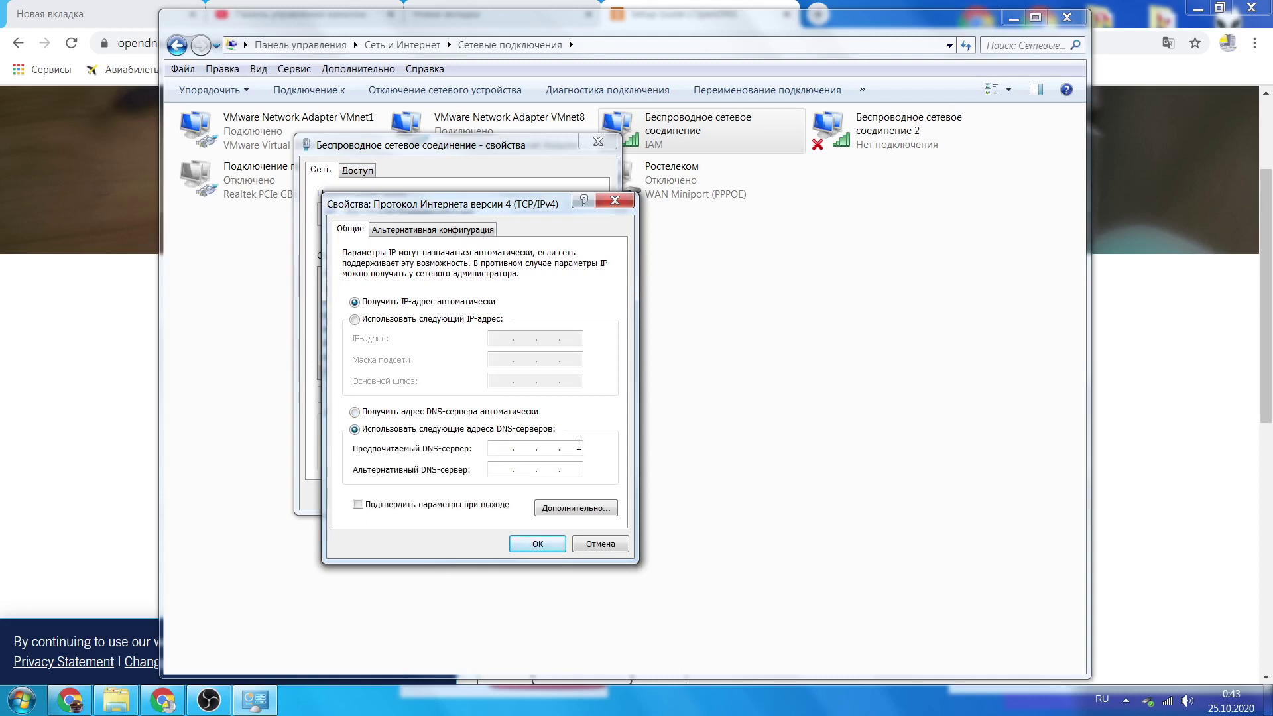
{"action": "left_click", "coordinate": [118, 352]}
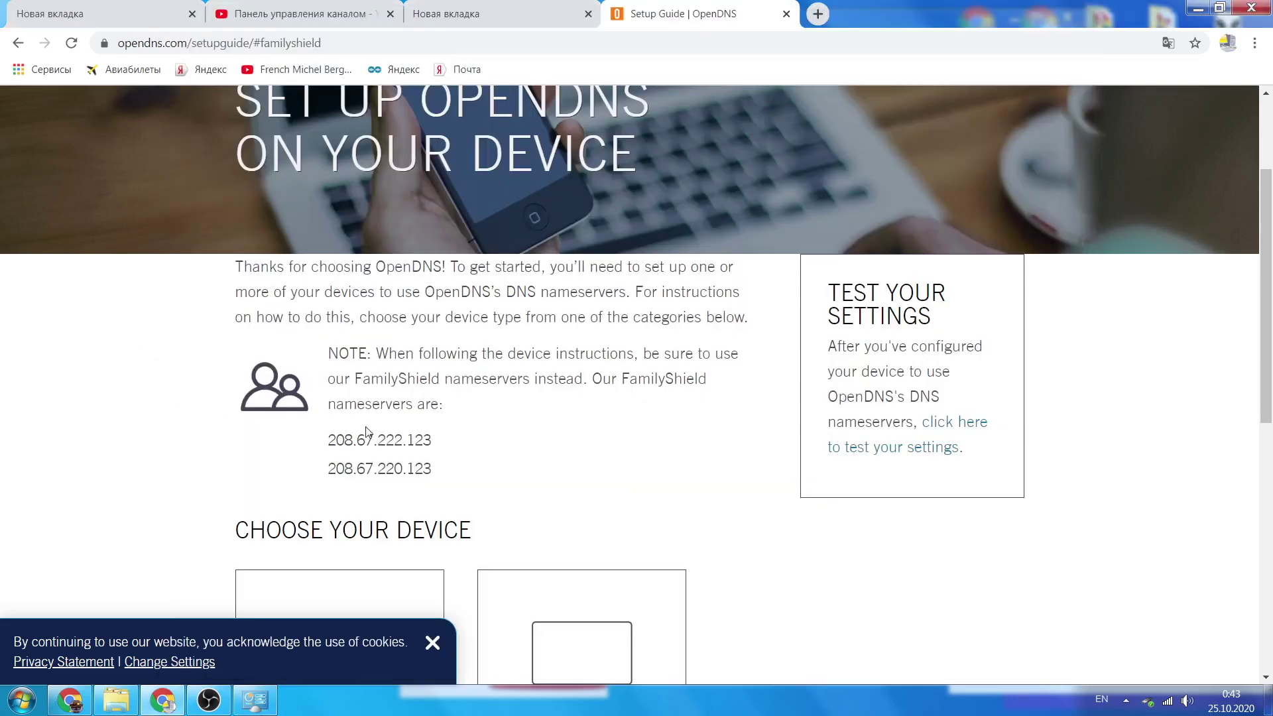
{"action": "left_click_drag", "start_coordinate": [330, 440], "coordinate": [455, 470]}
{"action": "left_click", "coordinate": [455, 470]}
{"action": "left_click_drag", "start_coordinate": [330, 446], "coordinate": [435, 454]}
{"action": "left_click_drag", "start_coordinate": [329, 468], "coordinate": [431, 477]}
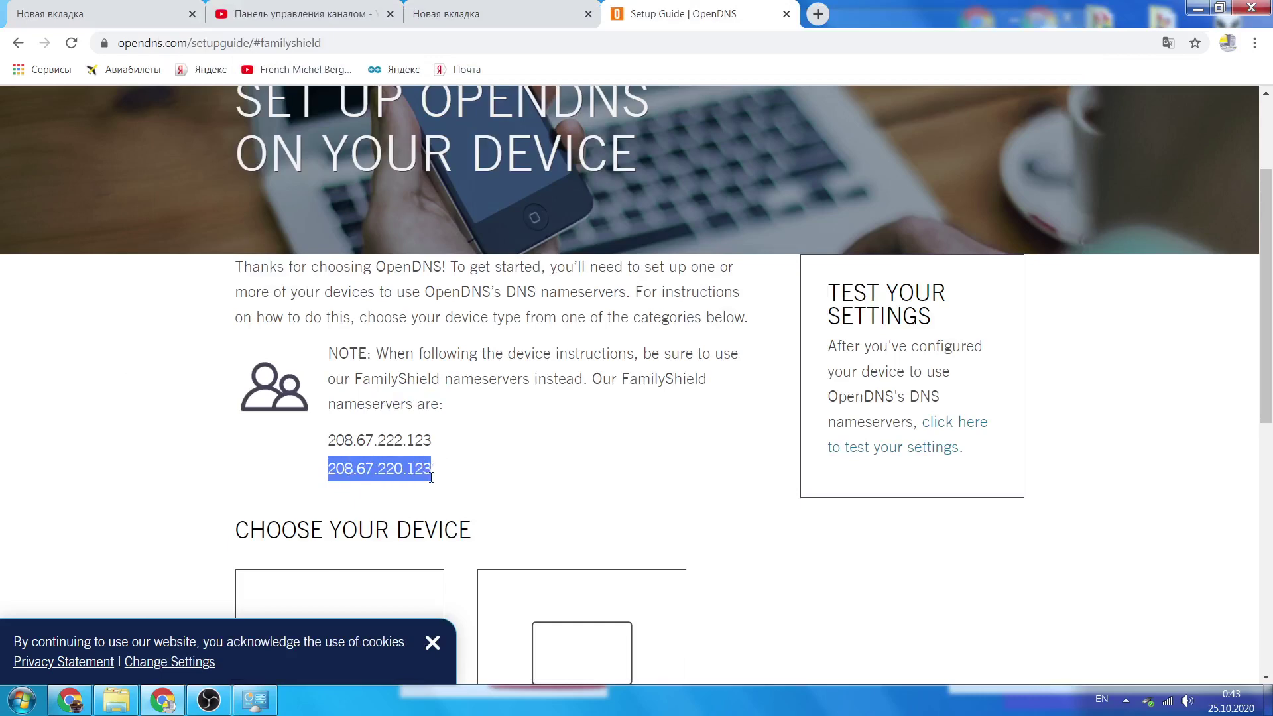
{"action": "left_click", "coordinate": [256, 700]}
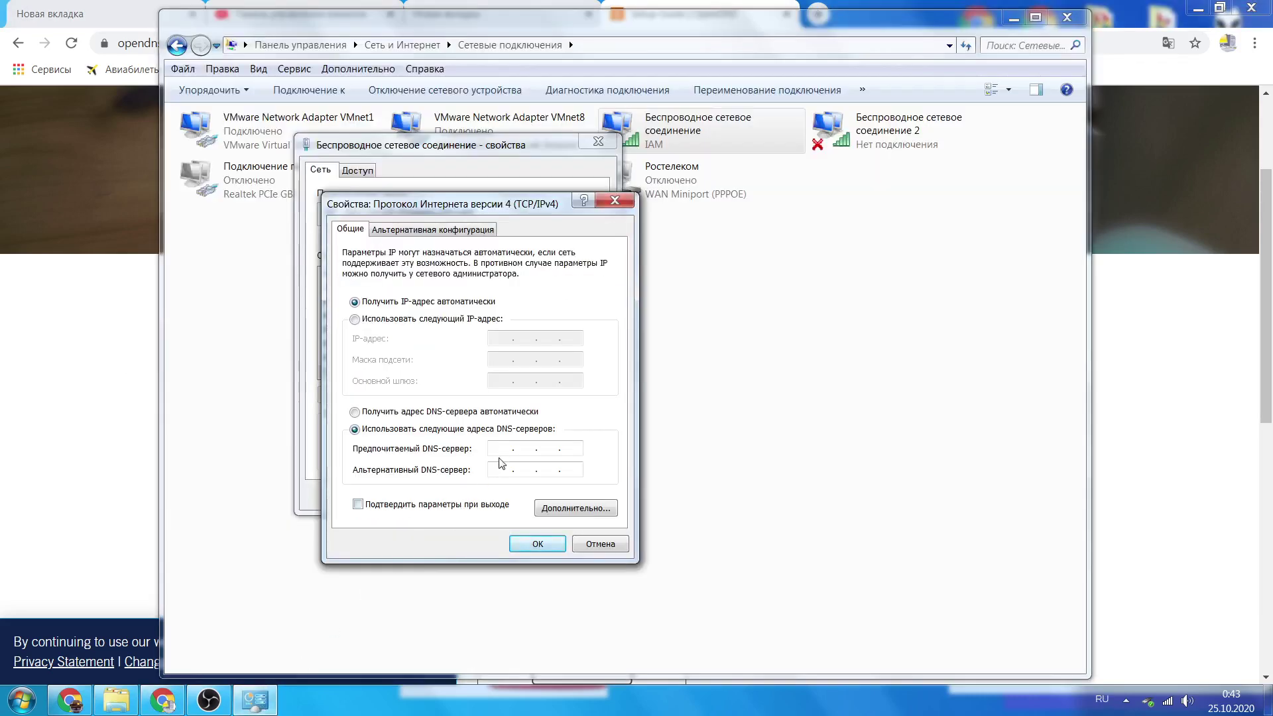
Set the preferred DNS server to the first FamilyShield address, 208.67.222.123, consulting the OpenDNS guide in Chrome
{"action": "left_click", "coordinate": [156, 473]}
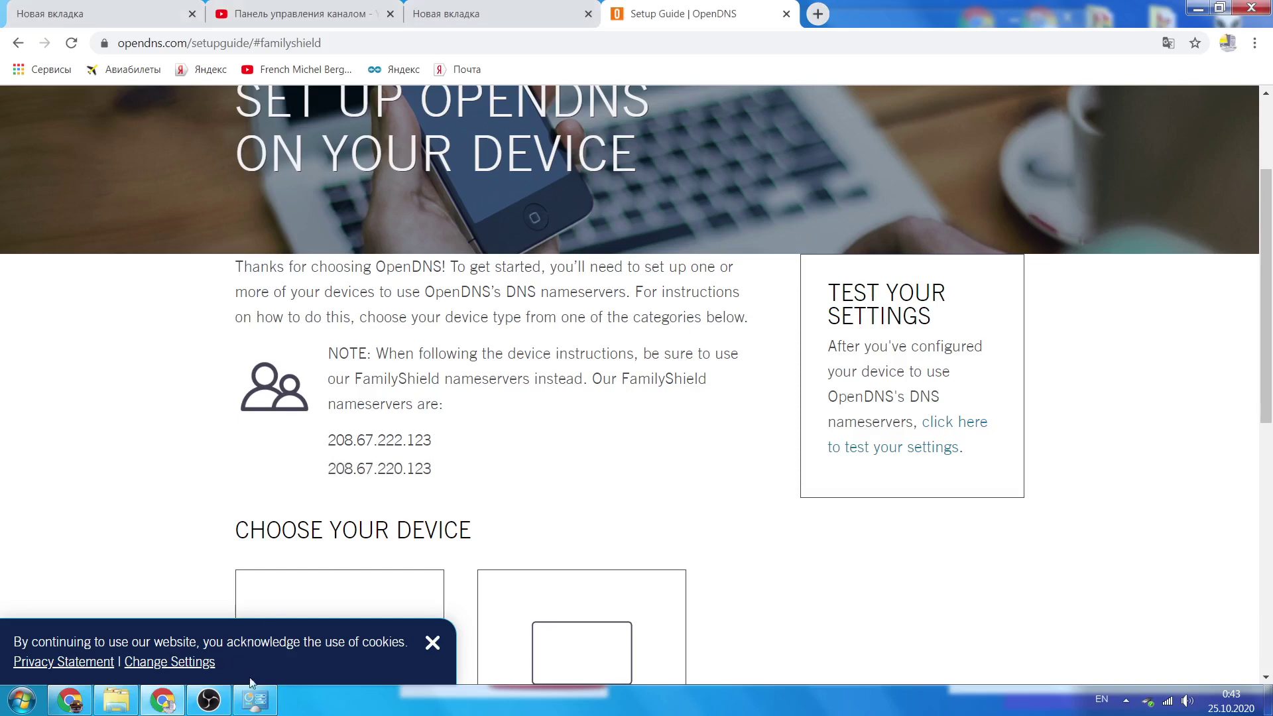
{"action": "left_click", "coordinate": [255, 701]}
{"action": "type", "text": "208 . . ."}
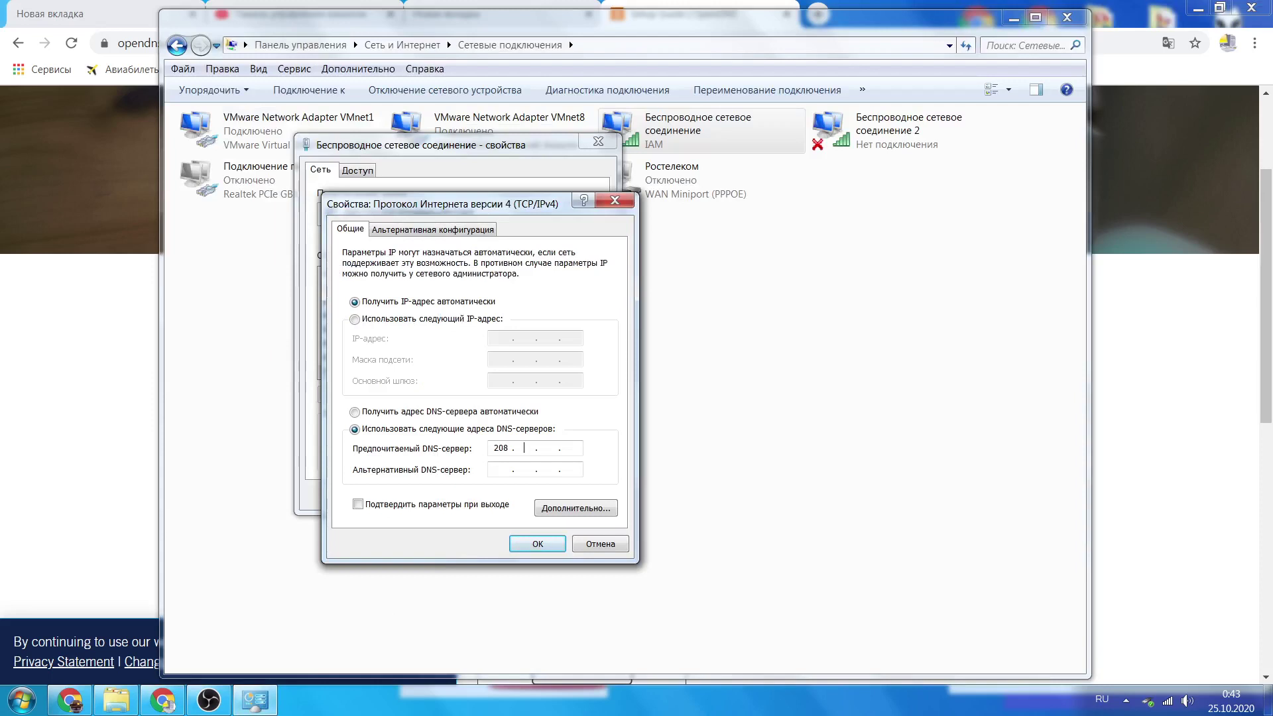
{"action": "type", "text": "867255"}
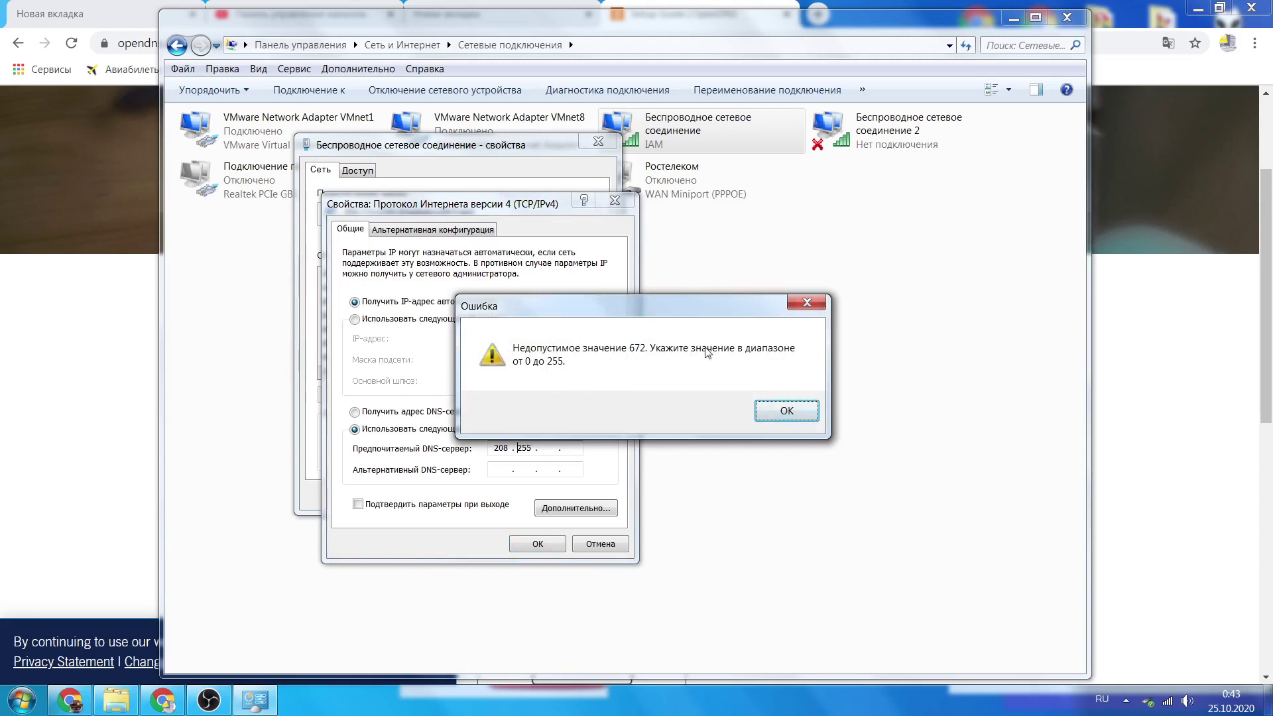
{"action": "left_click", "coordinate": [782, 412]}
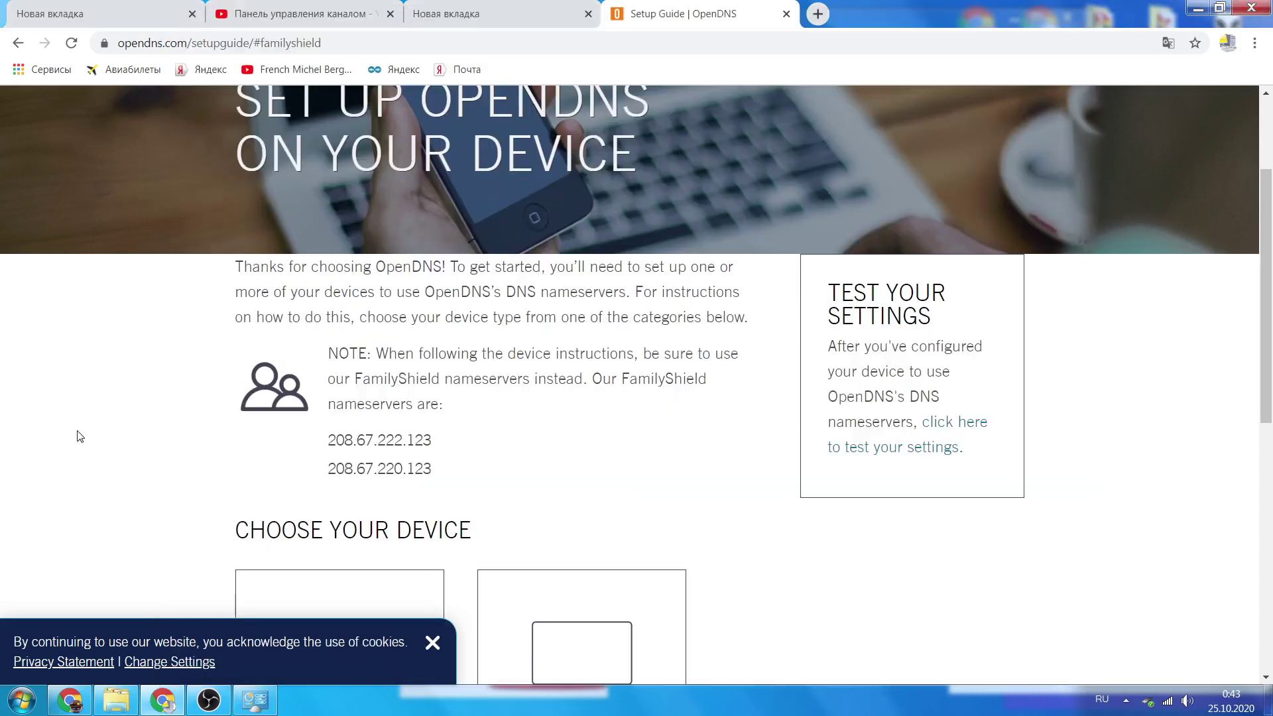
{"action": "left_click", "coordinate": [80, 436]}
{"action": "left_click_drag", "start_coordinate": [360, 442], "coordinate": [376, 445]}
{"action": "left_click", "coordinate": [255, 700]}
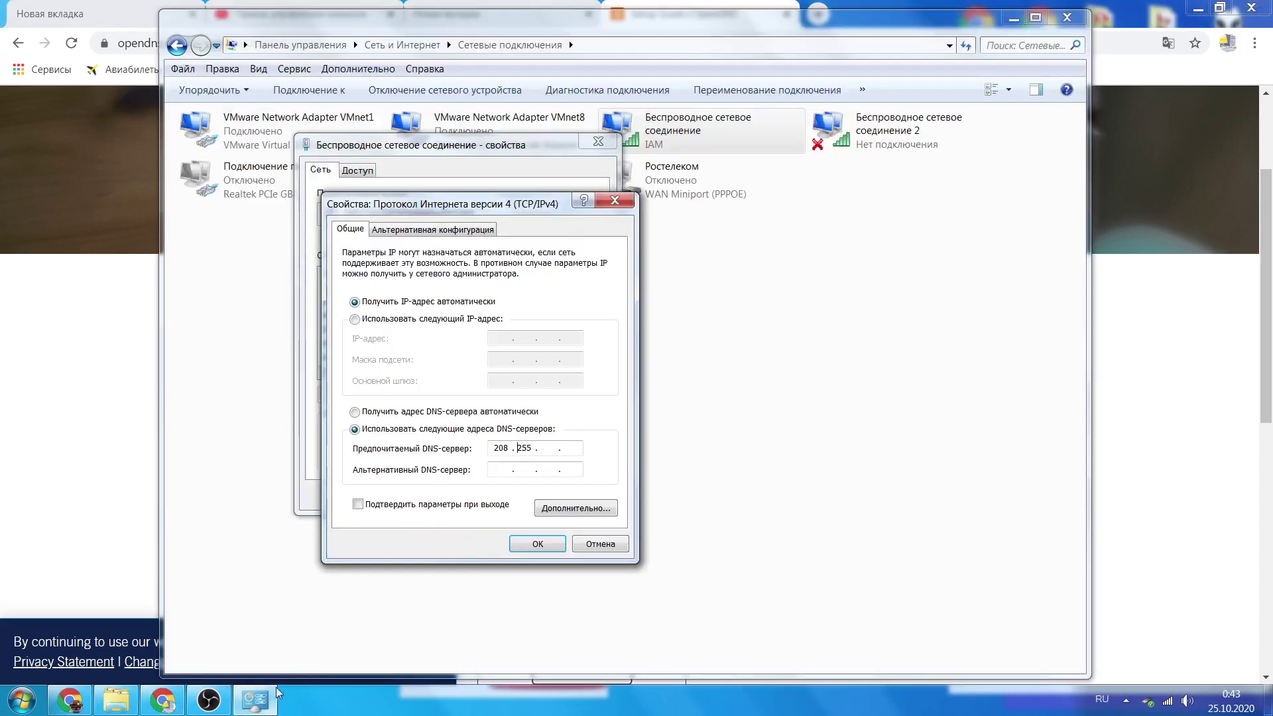
{"action": "key", "text": "BackSpace"}
{"action": "left_click", "coordinate": [87, 412]}
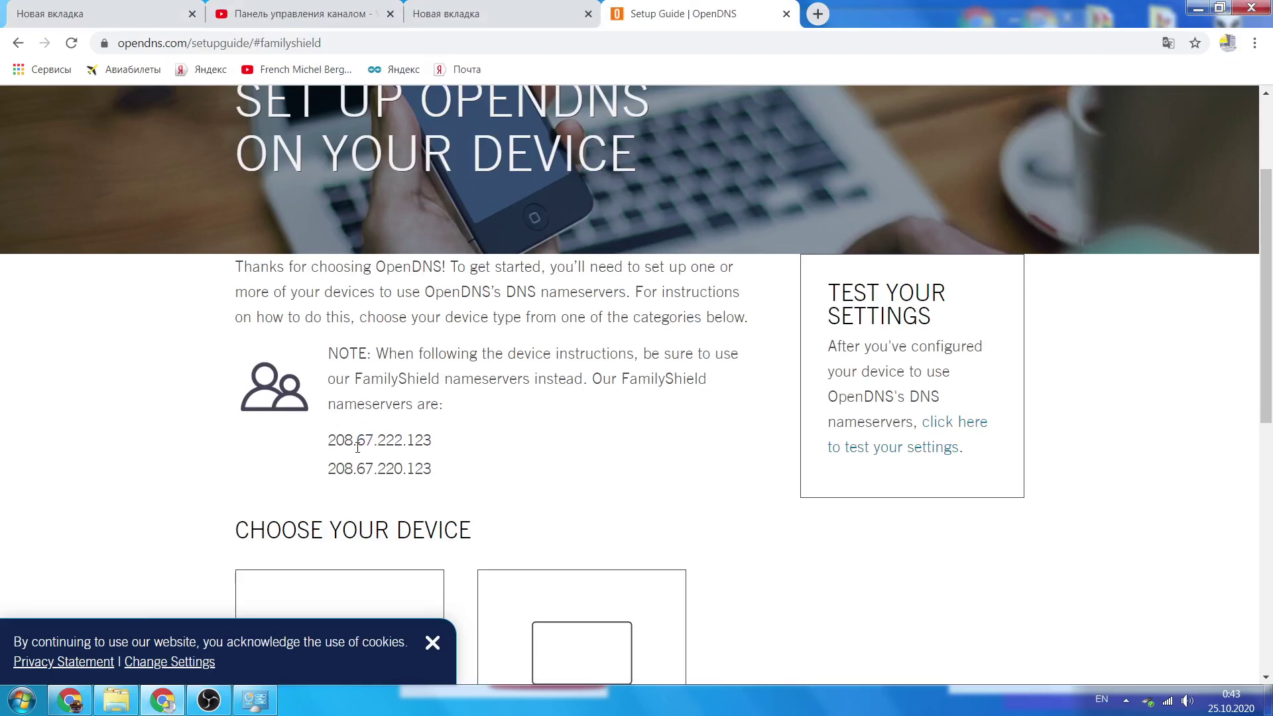
{"action": "left_click", "coordinate": [256, 700]}
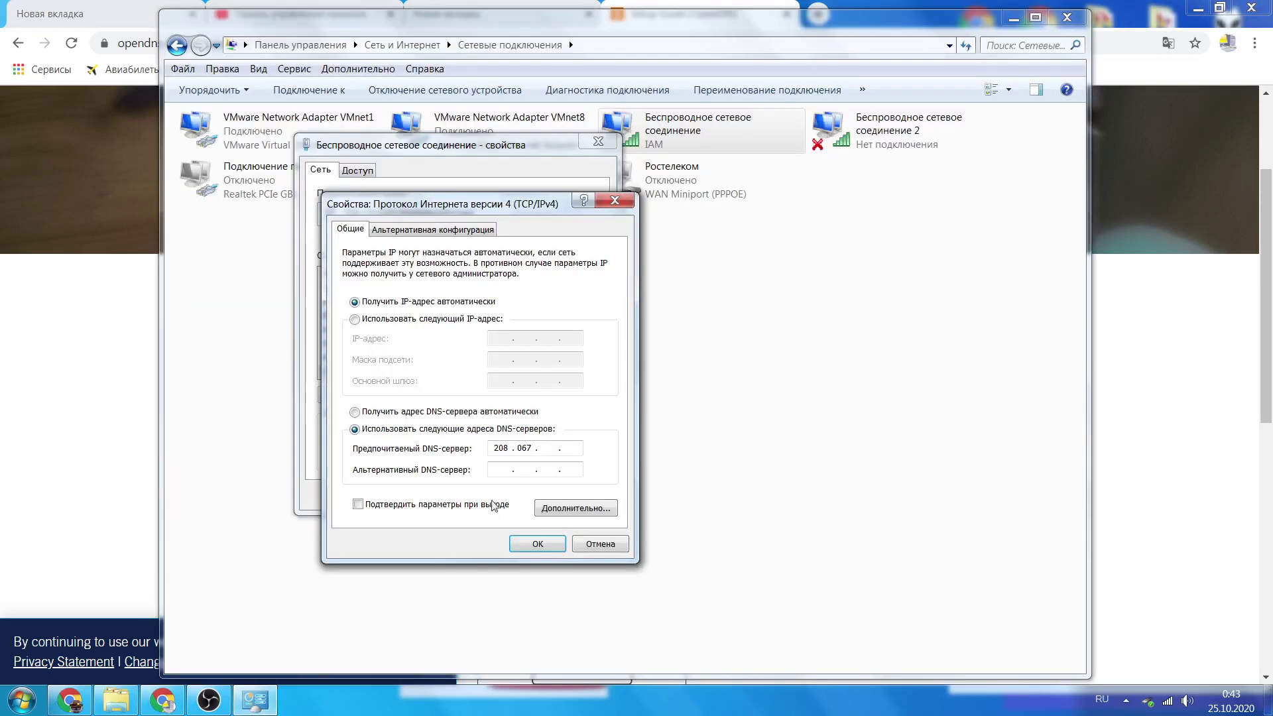
{"action": "left_click", "coordinate": [147, 453]}
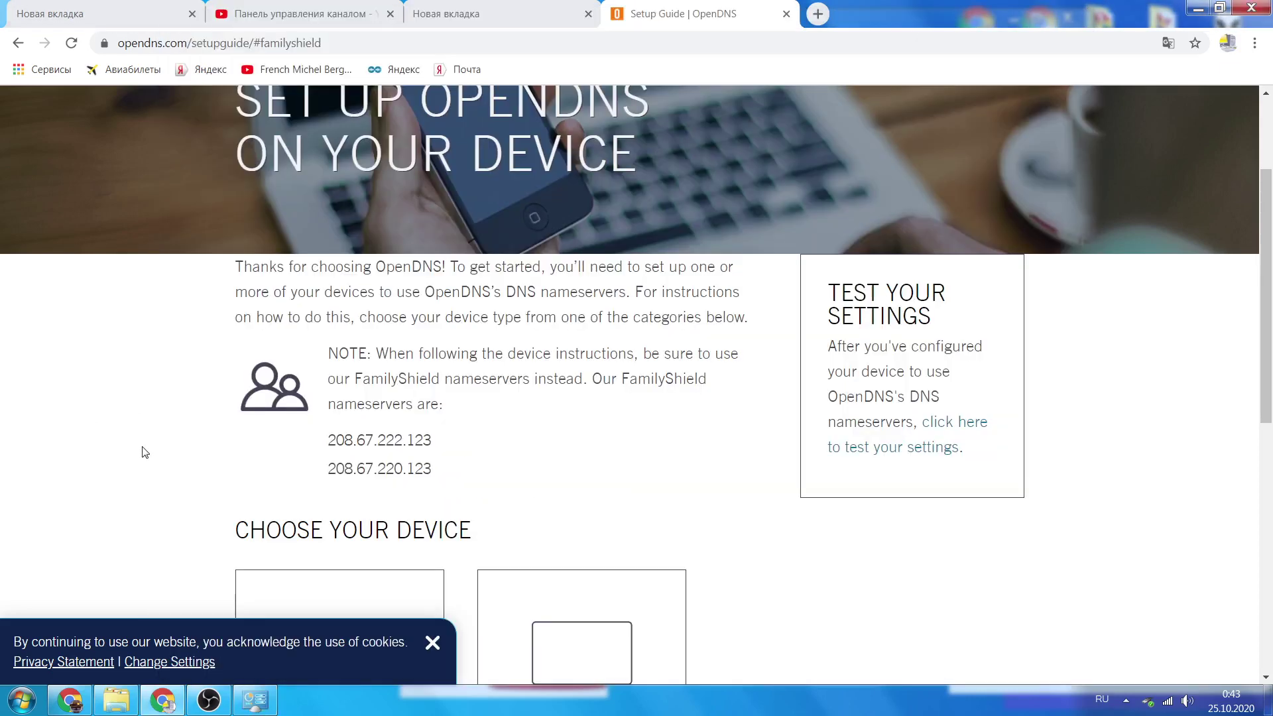
{"action": "left_click", "coordinate": [256, 700]}
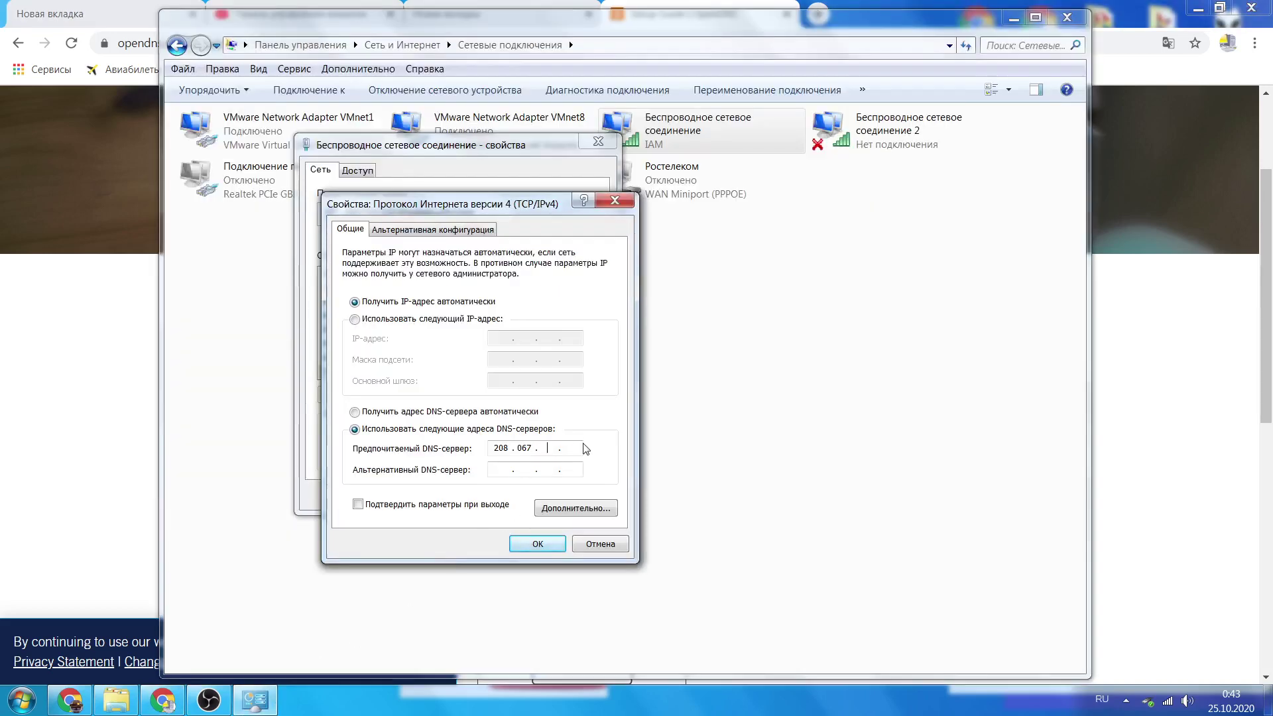
{"action": "type", "text": "222"}
Look up the second FamilyShield address in the OpenDNS guide and set the alternate DNS server to 208.67.220.123
{"action": "left_click", "coordinate": [143, 469]}
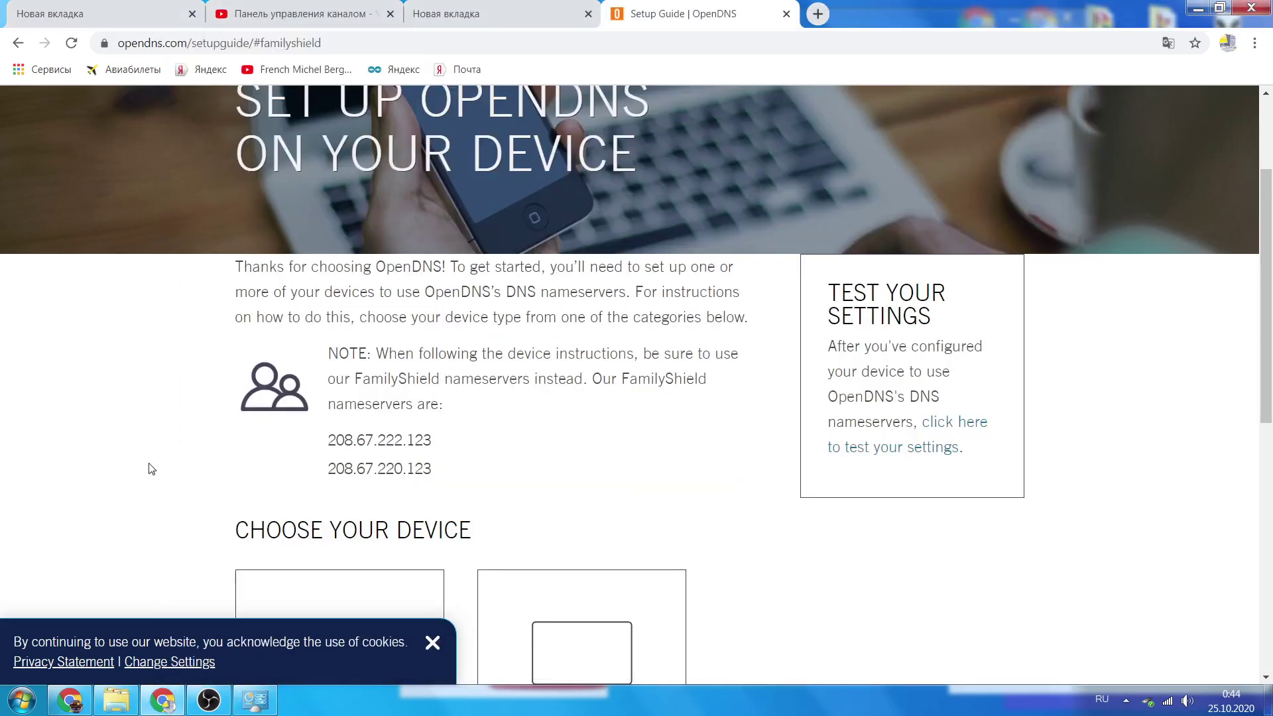
{"action": "left_click_drag", "start_coordinate": [318, 477], "coordinate": [435, 472]}
{"action": "left_click", "coordinate": [452, 492]}
{"action": "left_click_drag", "start_coordinate": [329, 471], "coordinate": [434, 472]}
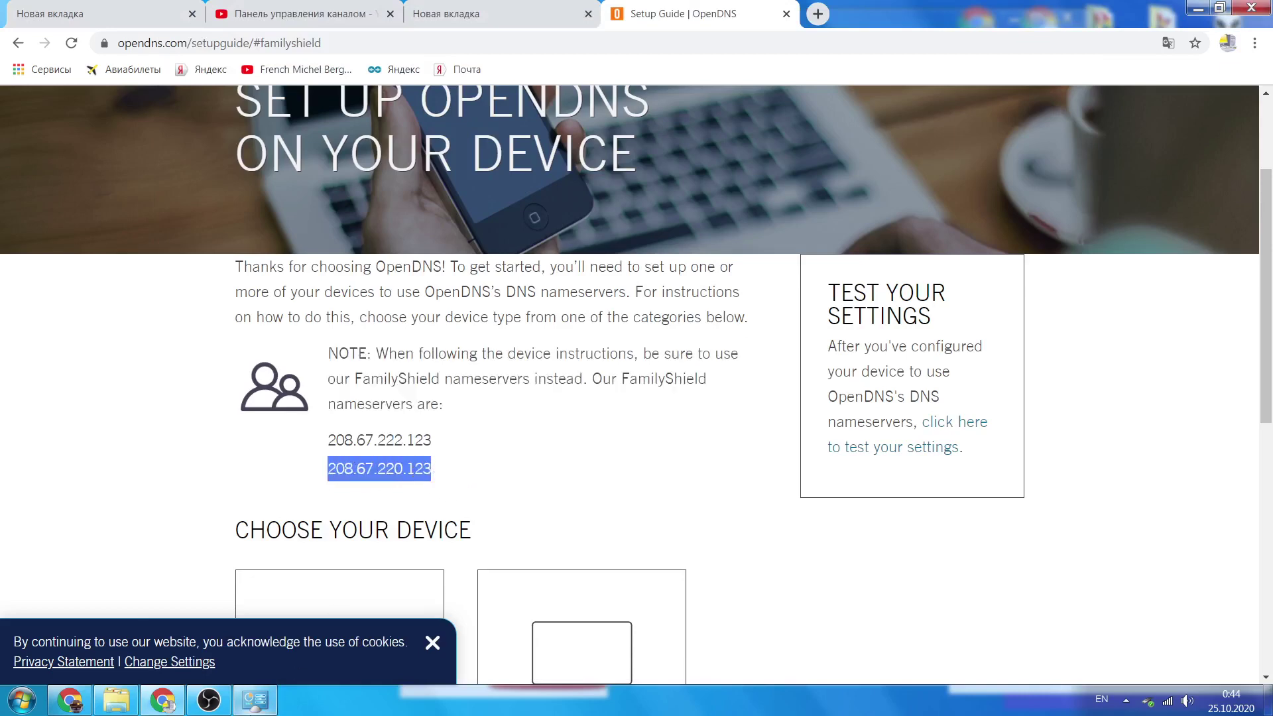
{"action": "left_click", "coordinate": [358, 638]}
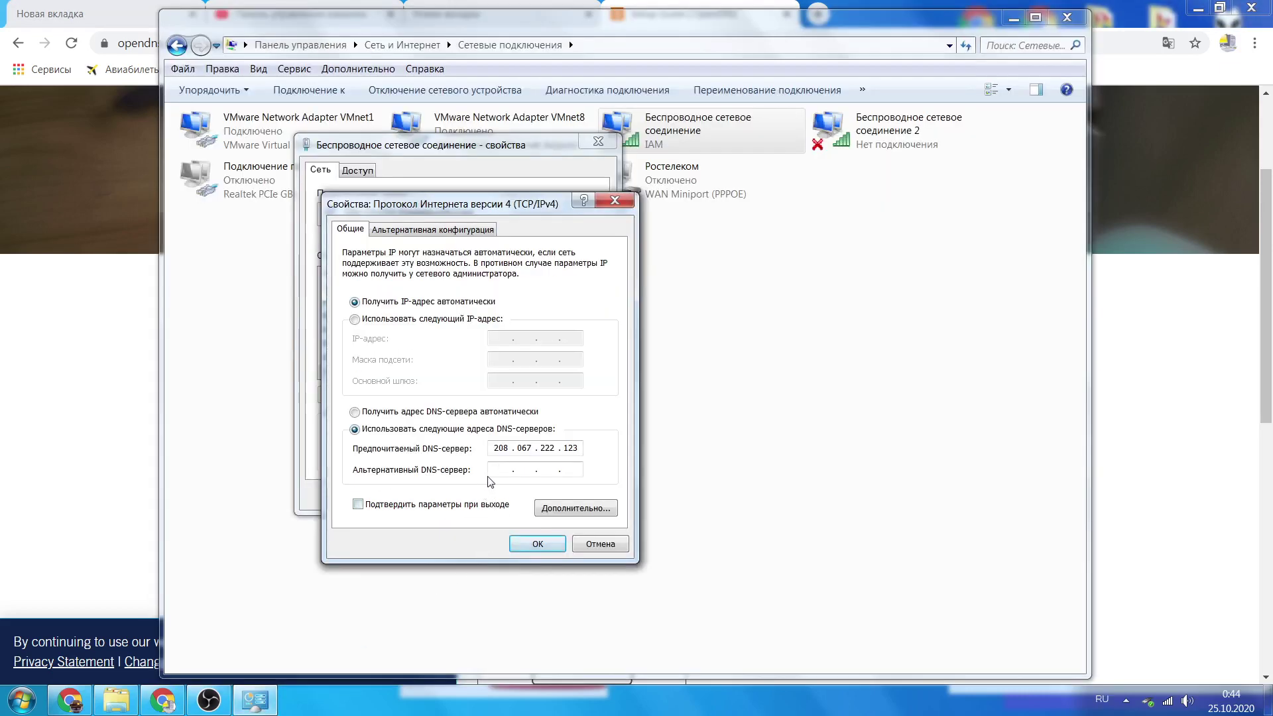
{"action": "type", "text": "208 . 067 . 220 . 123"}
Switch to Chrome, search Google for "pornohub" in a new tab and open the first result to test access to an adult site
{"action": "left_click", "coordinate": [63, 322]}
{"action": "left_click", "coordinate": [817, 15]}
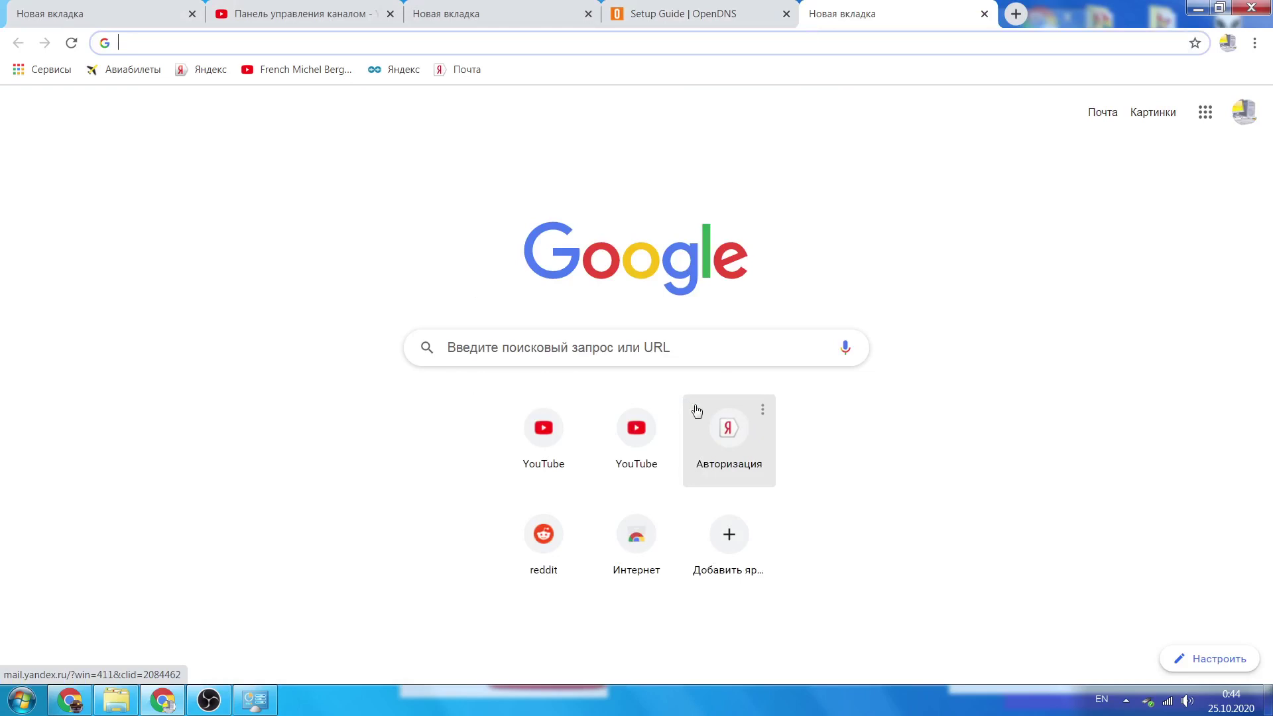
{"action": "left_click", "coordinate": [574, 351]}
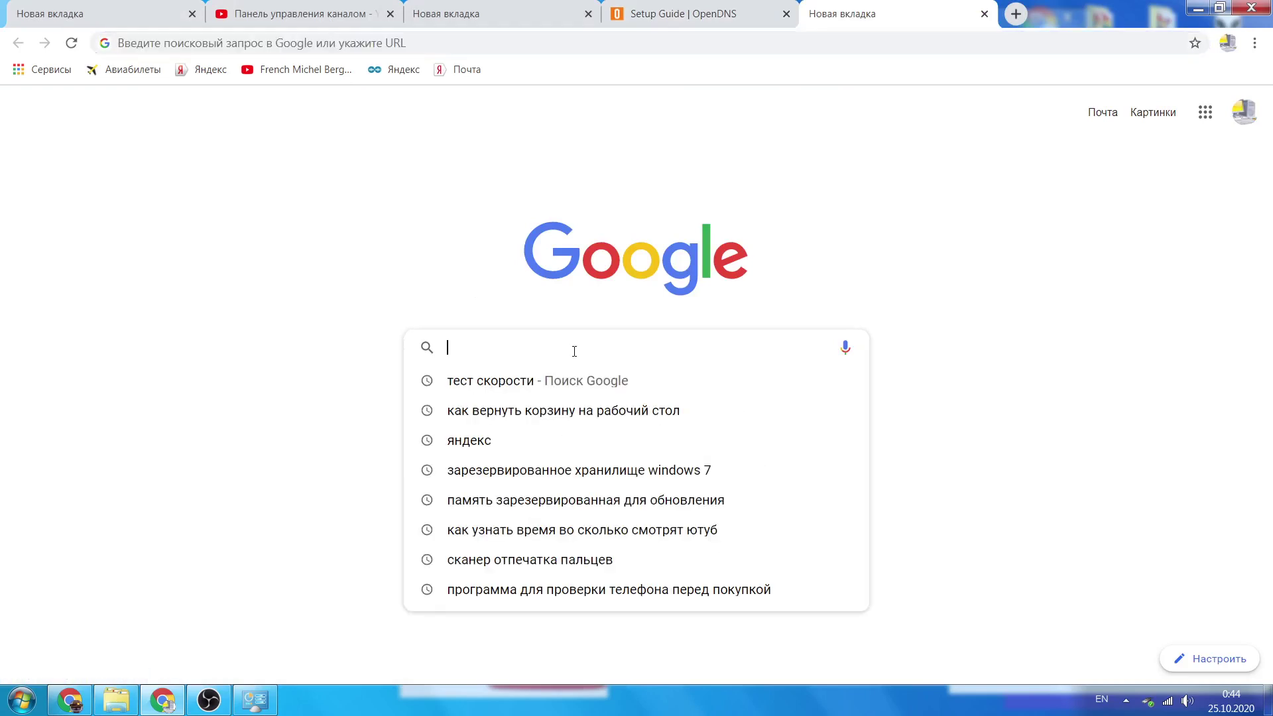
{"action": "type", "text": "por"}
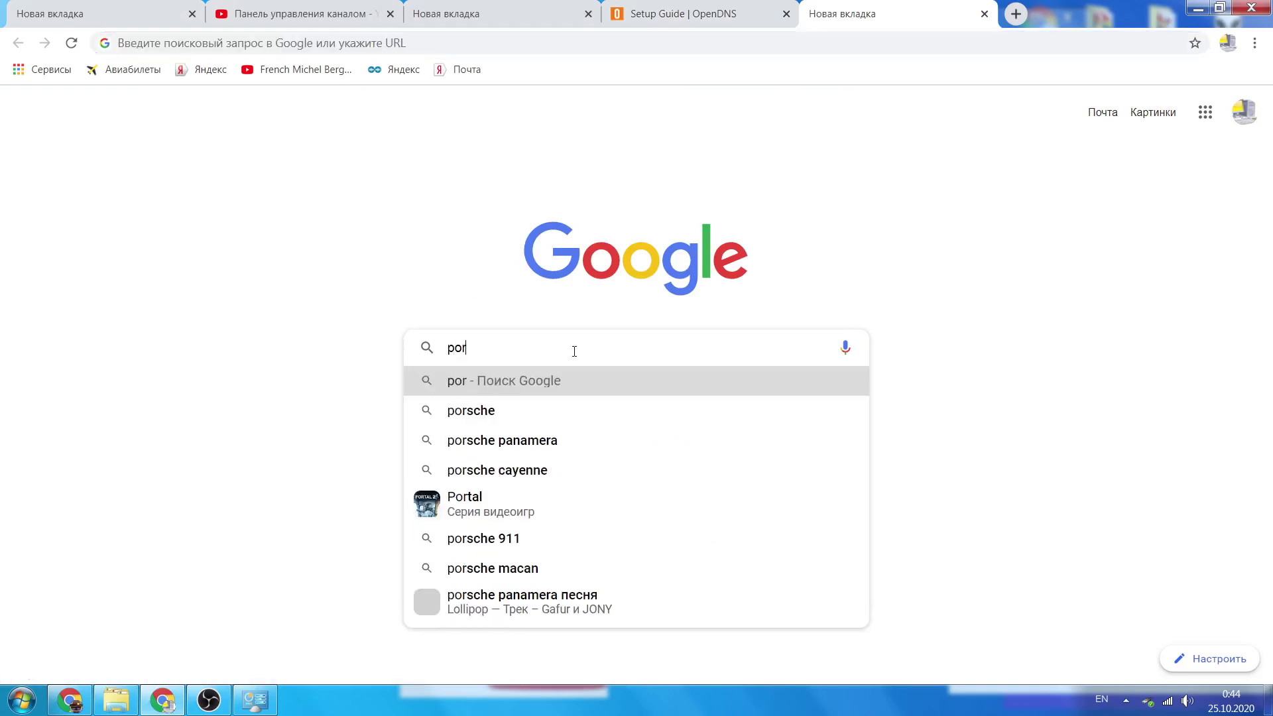
{"action": "type", "text": "noh"}
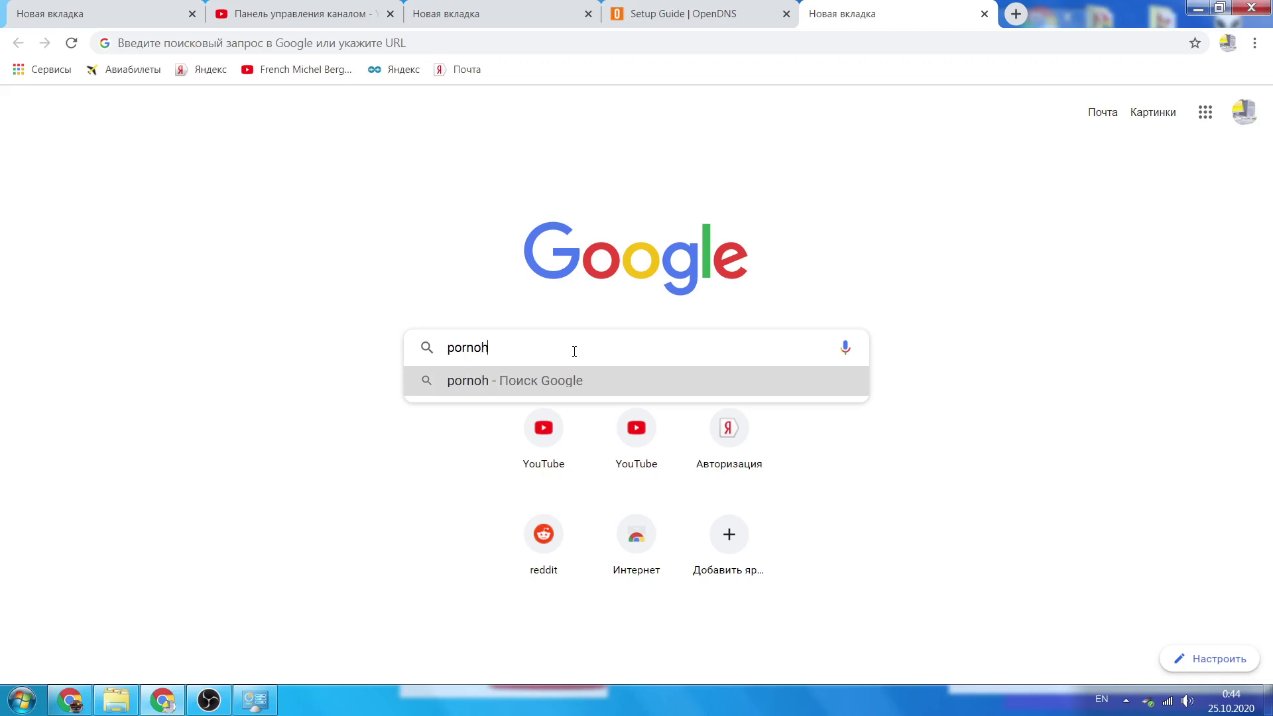
{"action": "type", "text": "ub"}
{"action": "key", "text": "Return"}
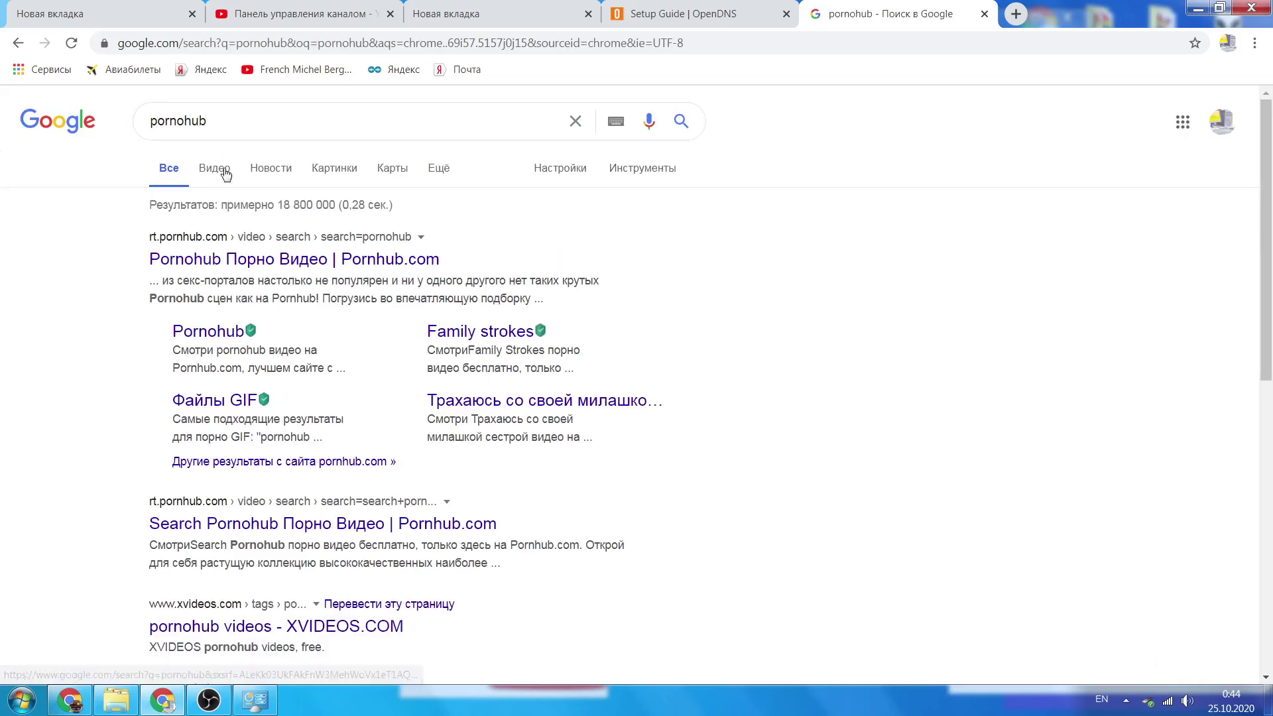
{"action": "left_click", "coordinate": [315, 262]}
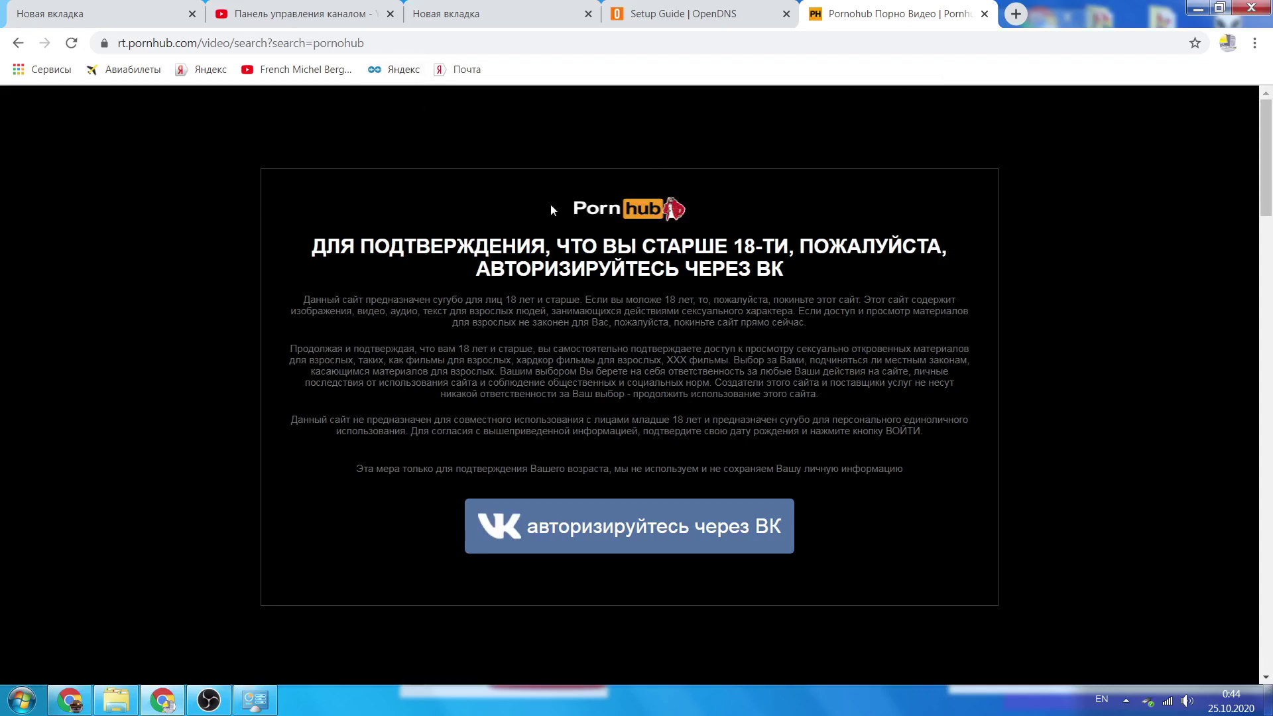
{"action": "scroll", "coordinate": [551, 329], "scroll_direction": "down", "scroll_amount": 5}
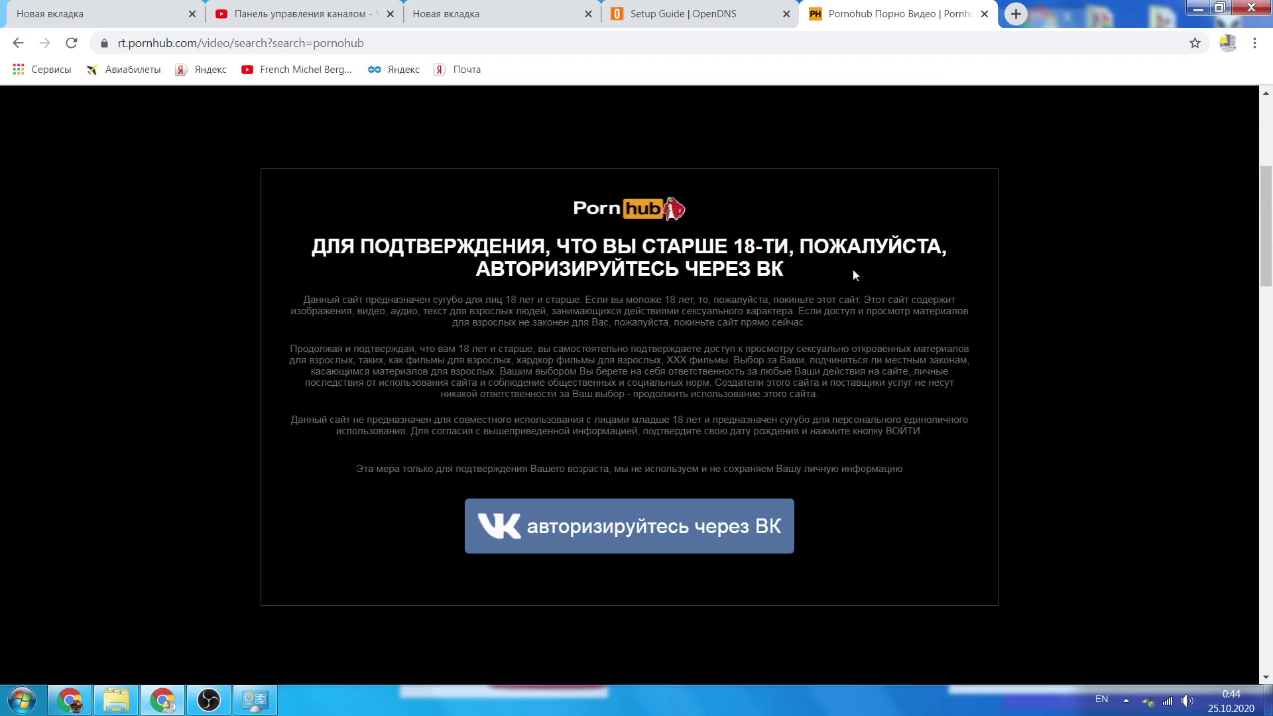
Switch to the network connection settings, accept the entered DNS server addresses, and close the connection properties and the Network Connections window
{"action": "left_click", "coordinate": [739, 7]}
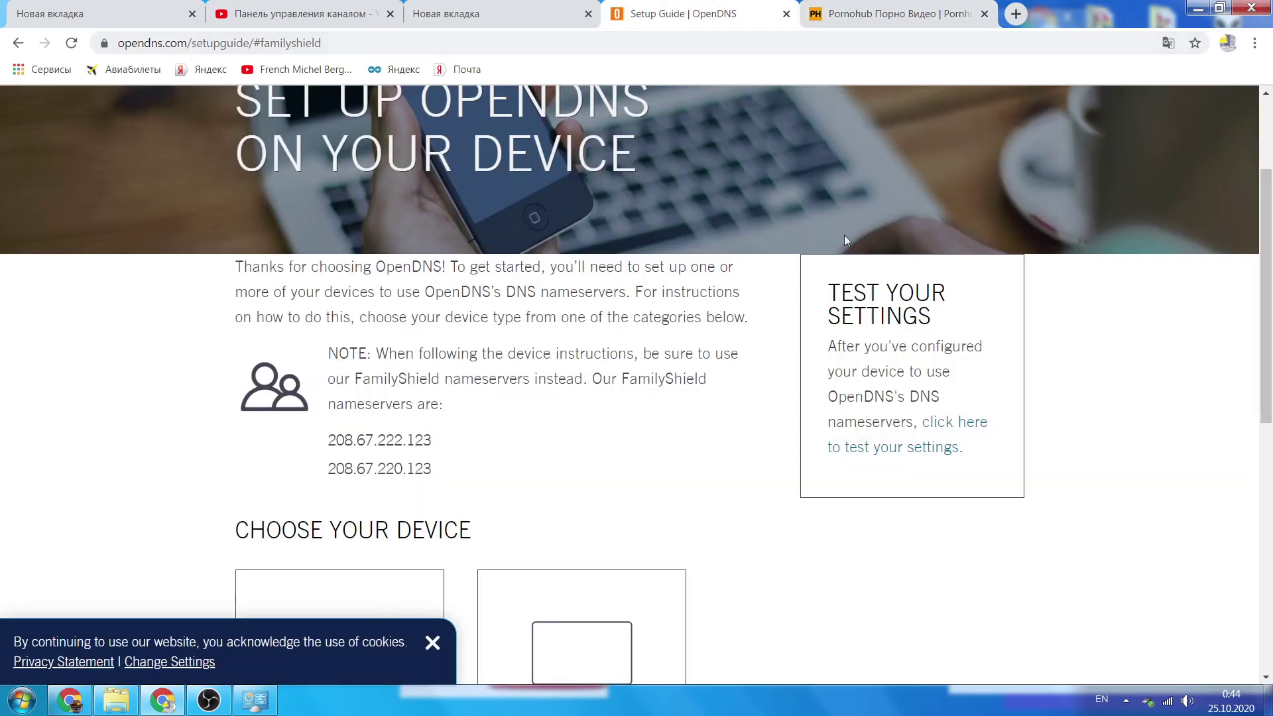
{"action": "left_click", "coordinate": [255, 701]}
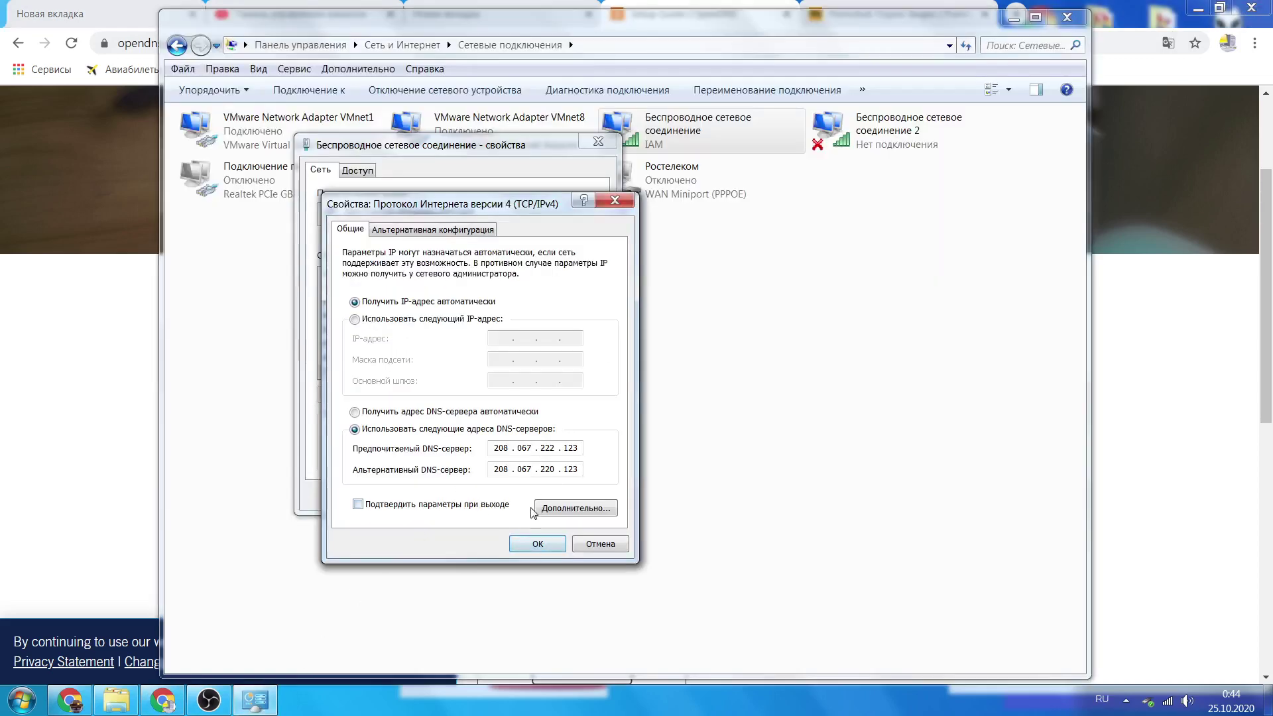
{"action": "left_click", "coordinate": [534, 545]}
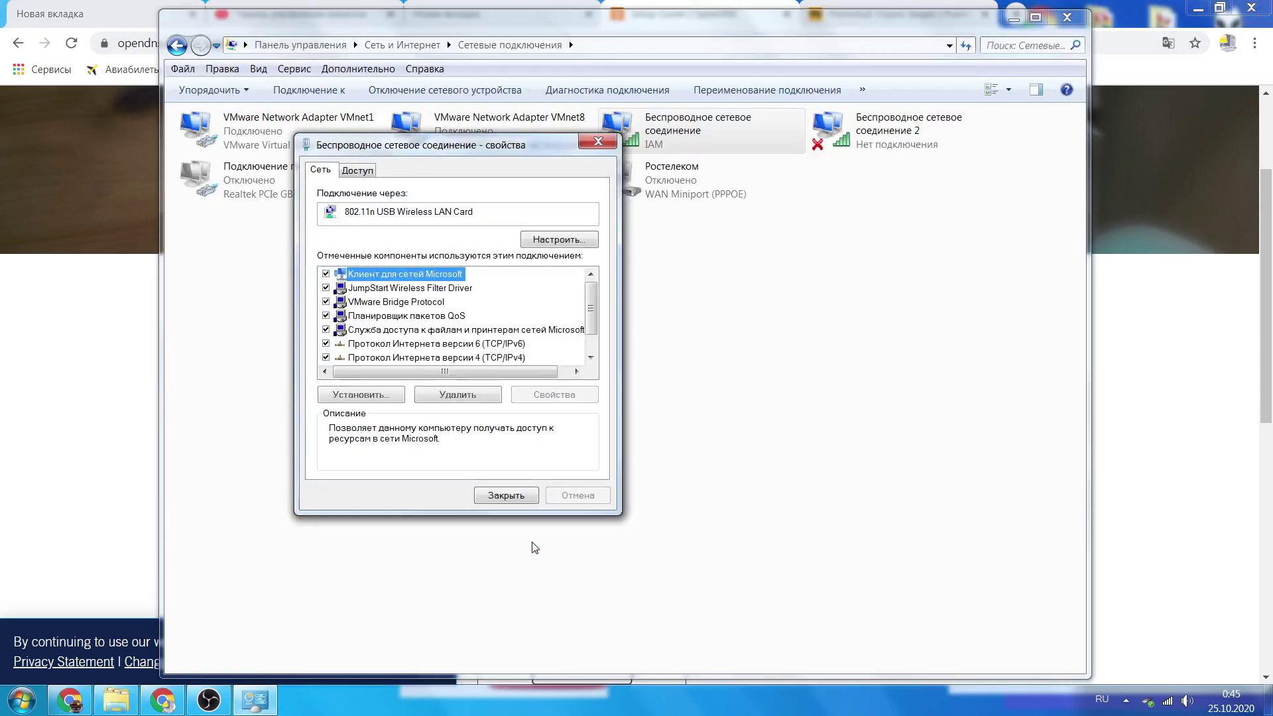
{"action": "left_click", "coordinate": [514, 489]}
{"action": "left_click", "coordinate": [1067, 17]}
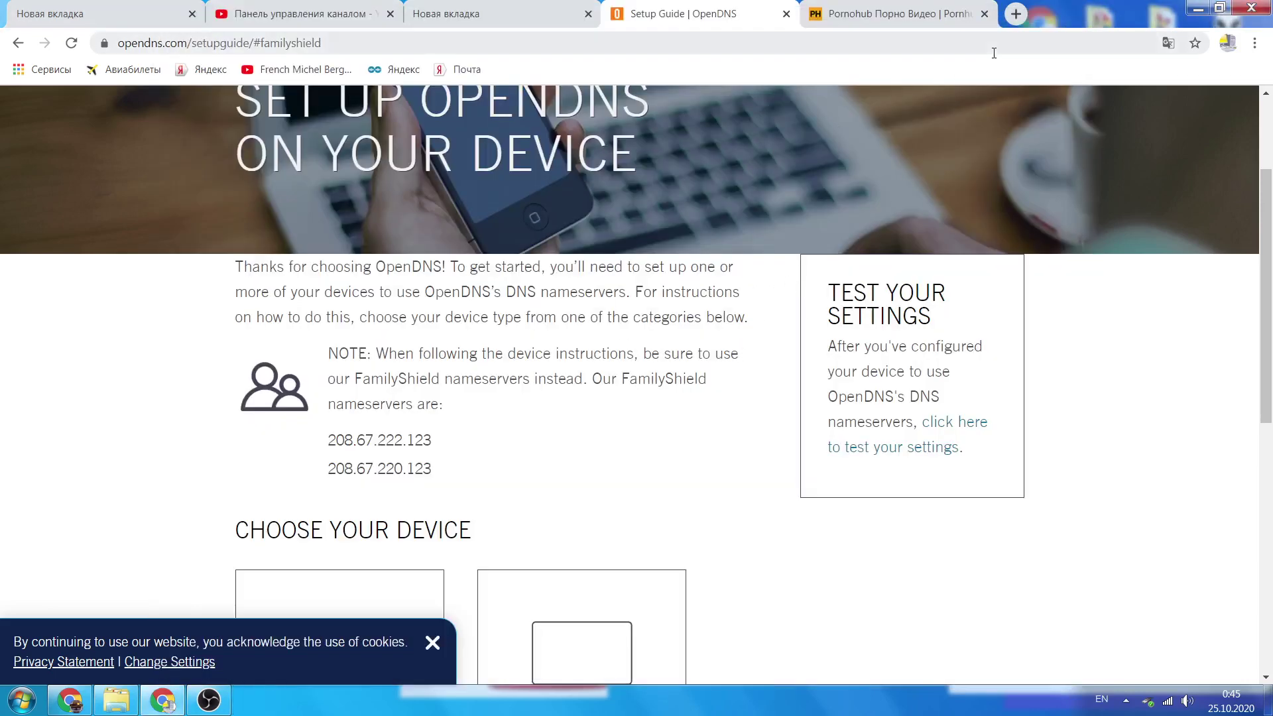
Search Google for "pornohub" in a new tab, open the first result to retest access to the adult site, and close that tab
{"action": "left_click", "coordinate": [1016, 14]}
{"action": "left_click", "coordinate": [466, 355]}
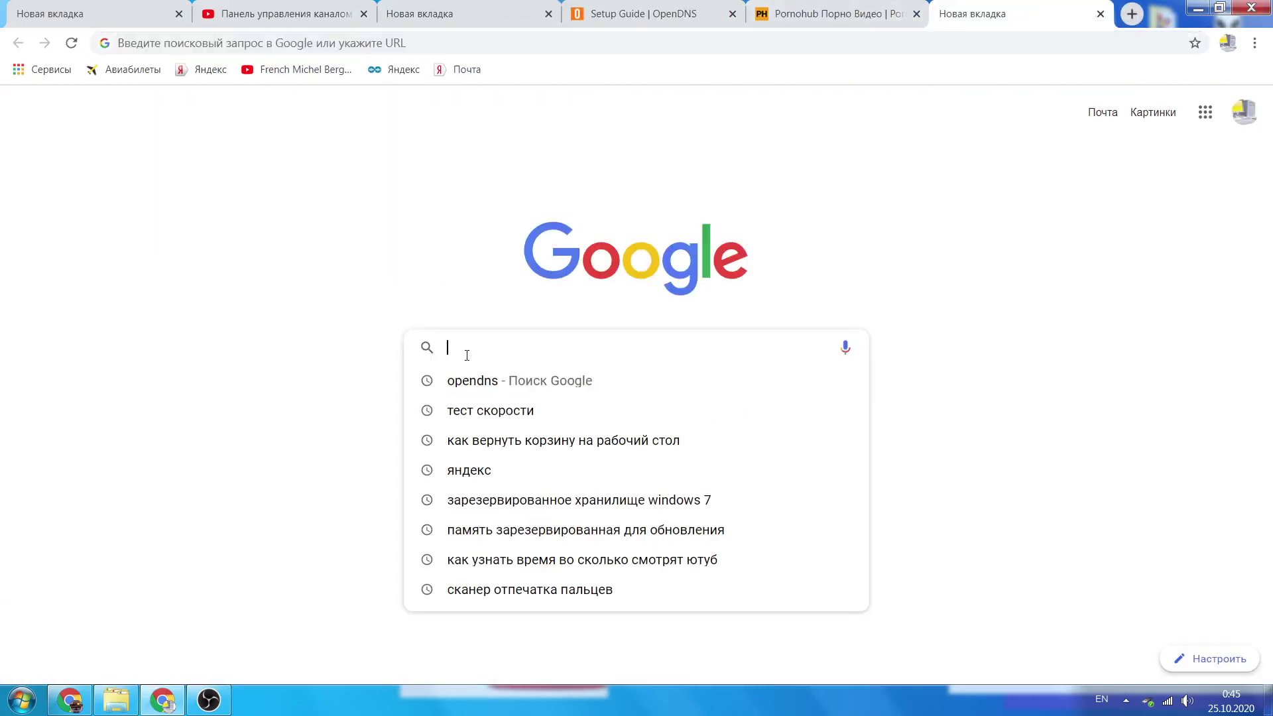
{"action": "type", "text": "por"}
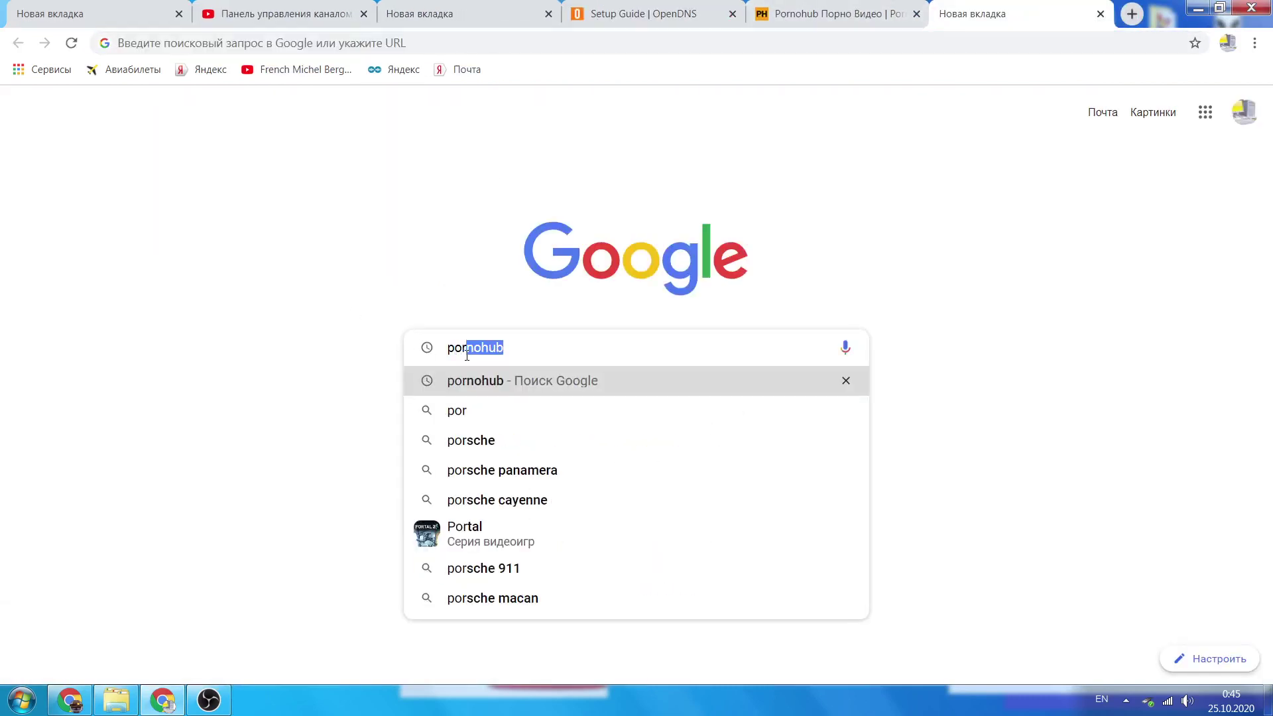
{"action": "type", "text": "nihub"}
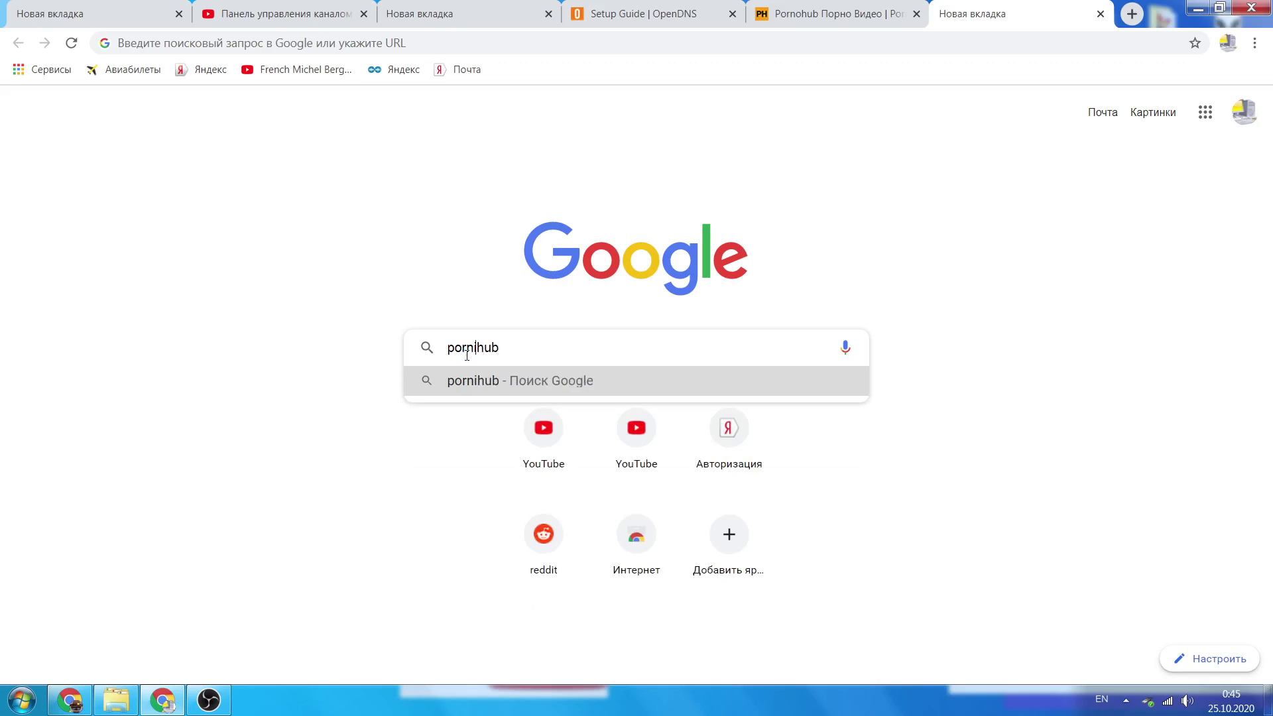
{"action": "key", "text": "Delete"}
{"action": "type", "text": "ohub"}
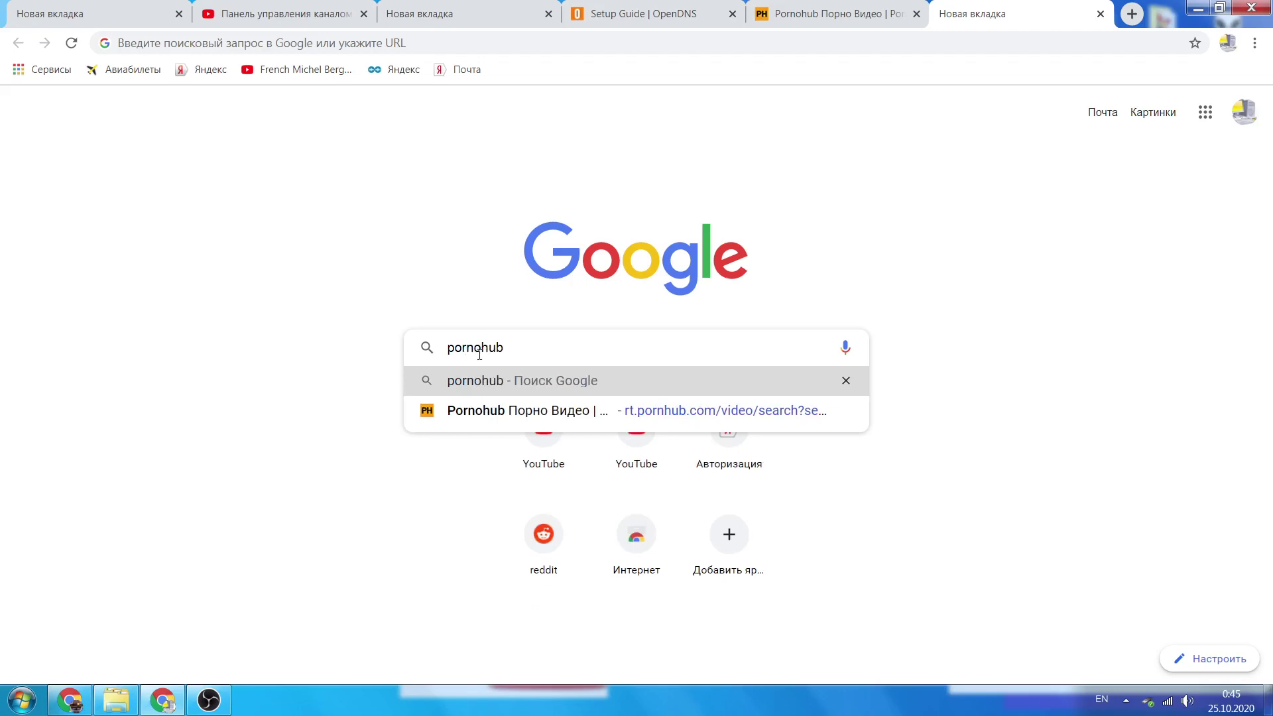
{"action": "key", "text": "Return"}
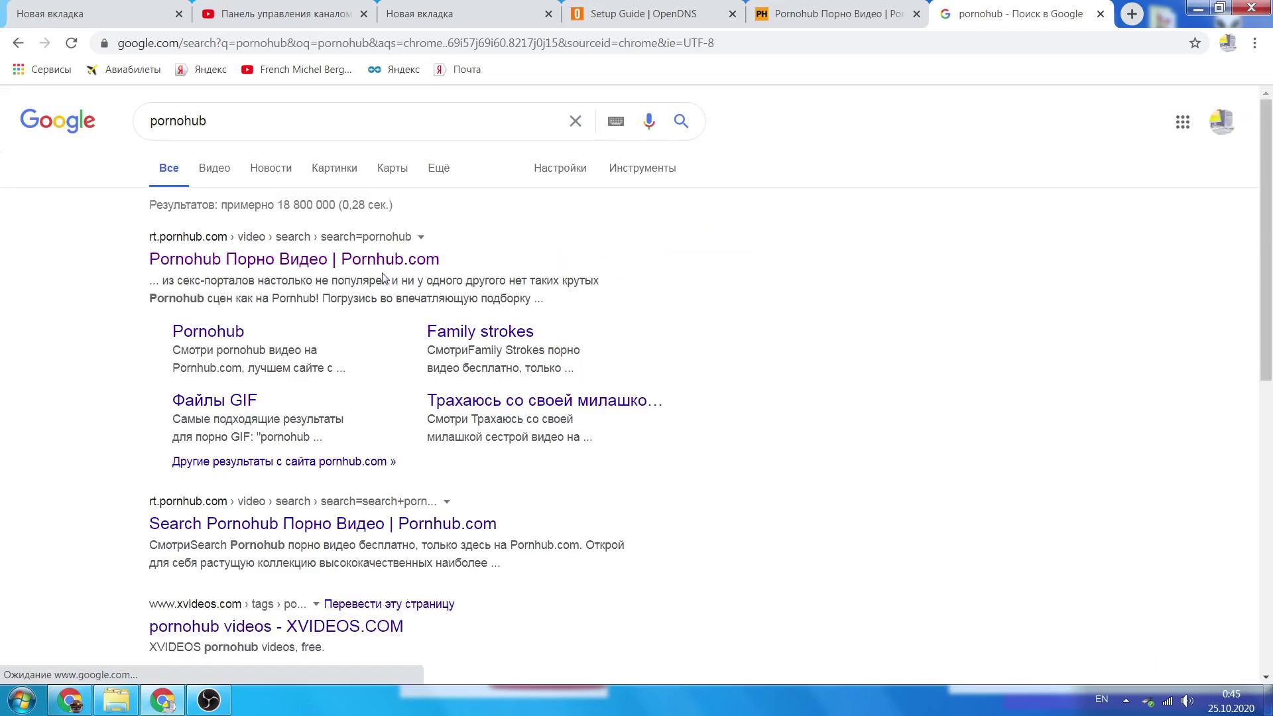
{"action": "left_click", "coordinate": [195, 263]}
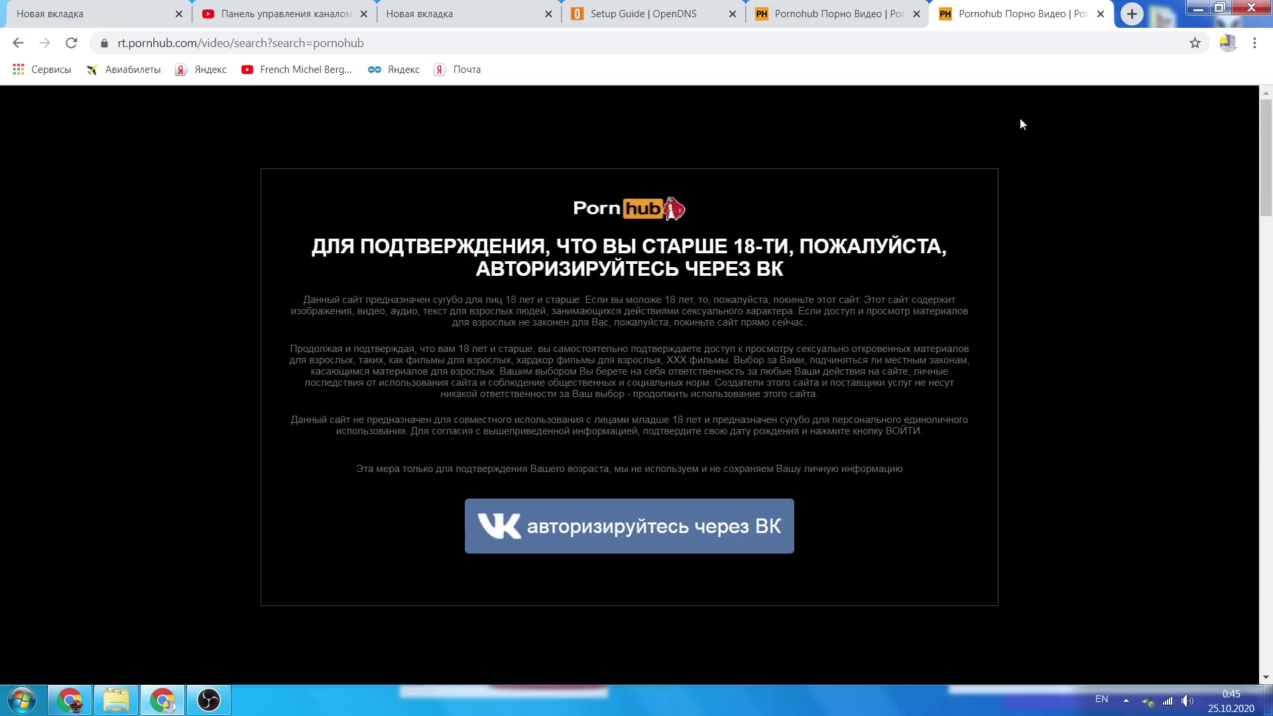
{"action": "left_click", "coordinate": [1101, 13]}
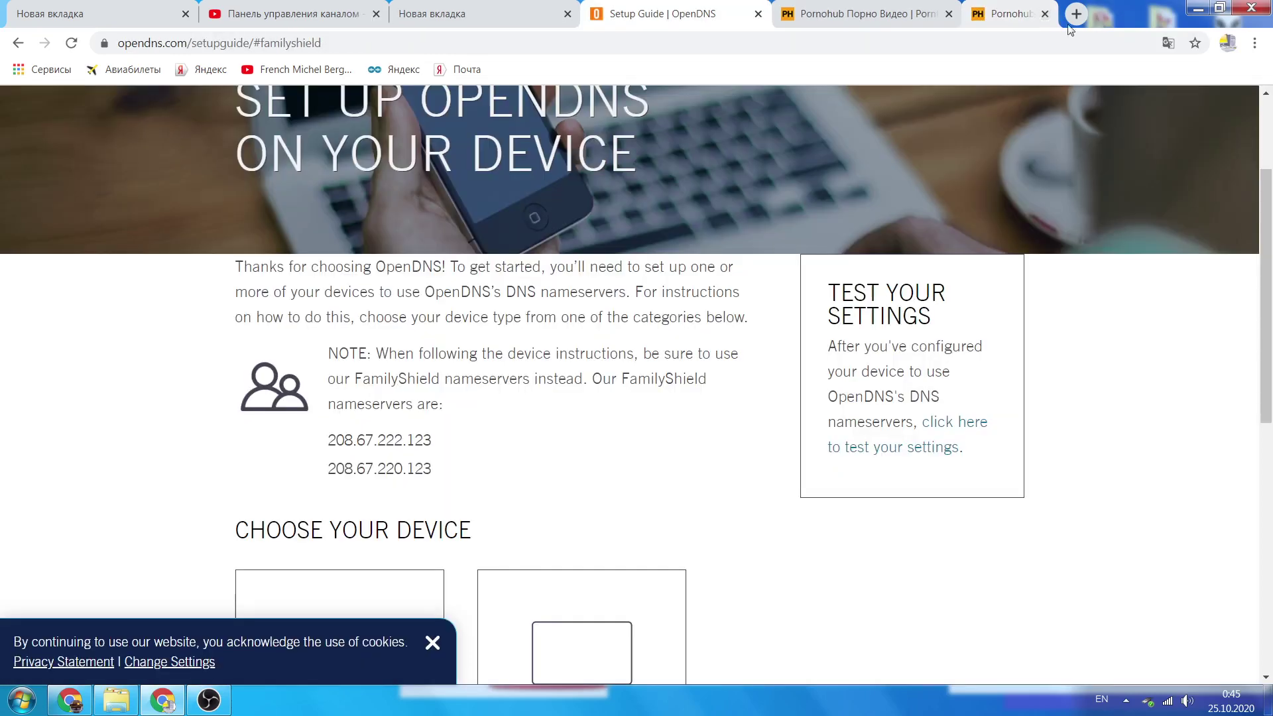
Disconnect from the IAM wireless network and reconnect to it so that the new DNS settings take effect
{"action": "left_click", "coordinate": [1167, 700]}
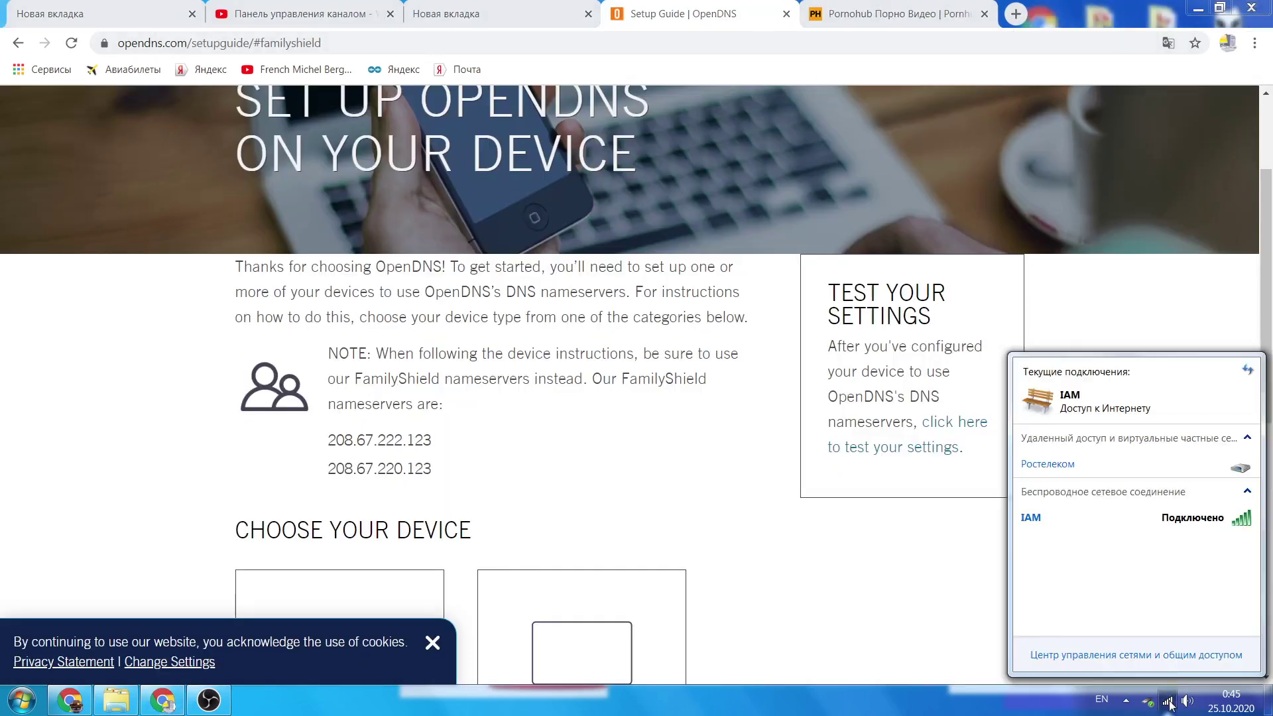
{"action": "left_click", "coordinate": [1185, 546]}
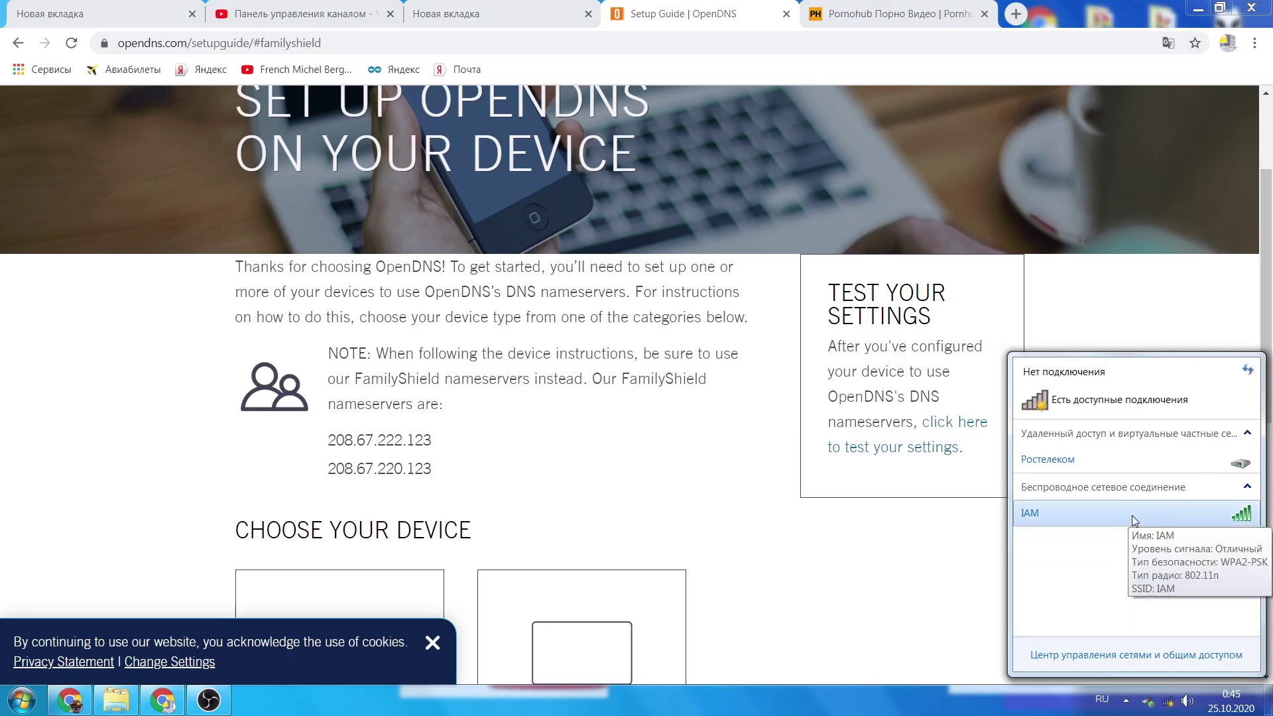
{"action": "left_click", "coordinate": [1132, 515]}
{"action": "left_click", "coordinate": [1183, 540]}
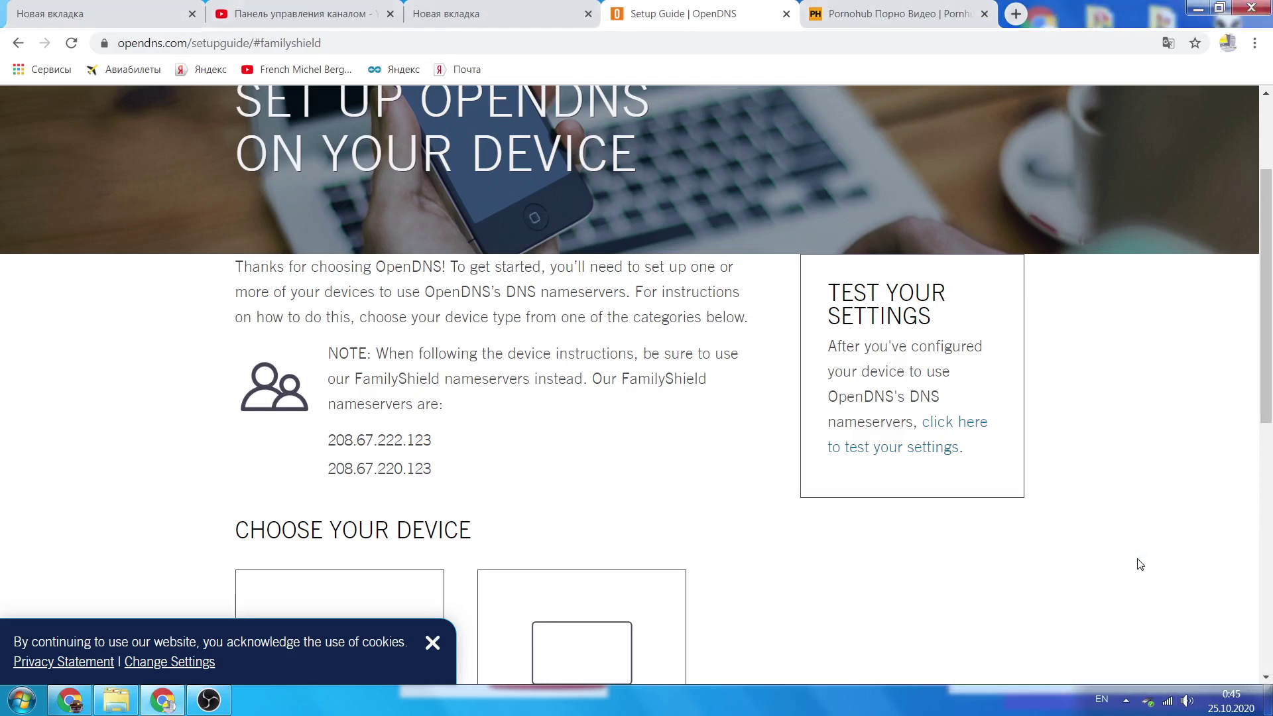
Close the old adult-site tab, search Google for "pornohub" in a new tab, open the first result and reload it
{"action": "left_click", "coordinate": [985, 14]}
{"action": "left_click", "coordinate": [829, 15]}
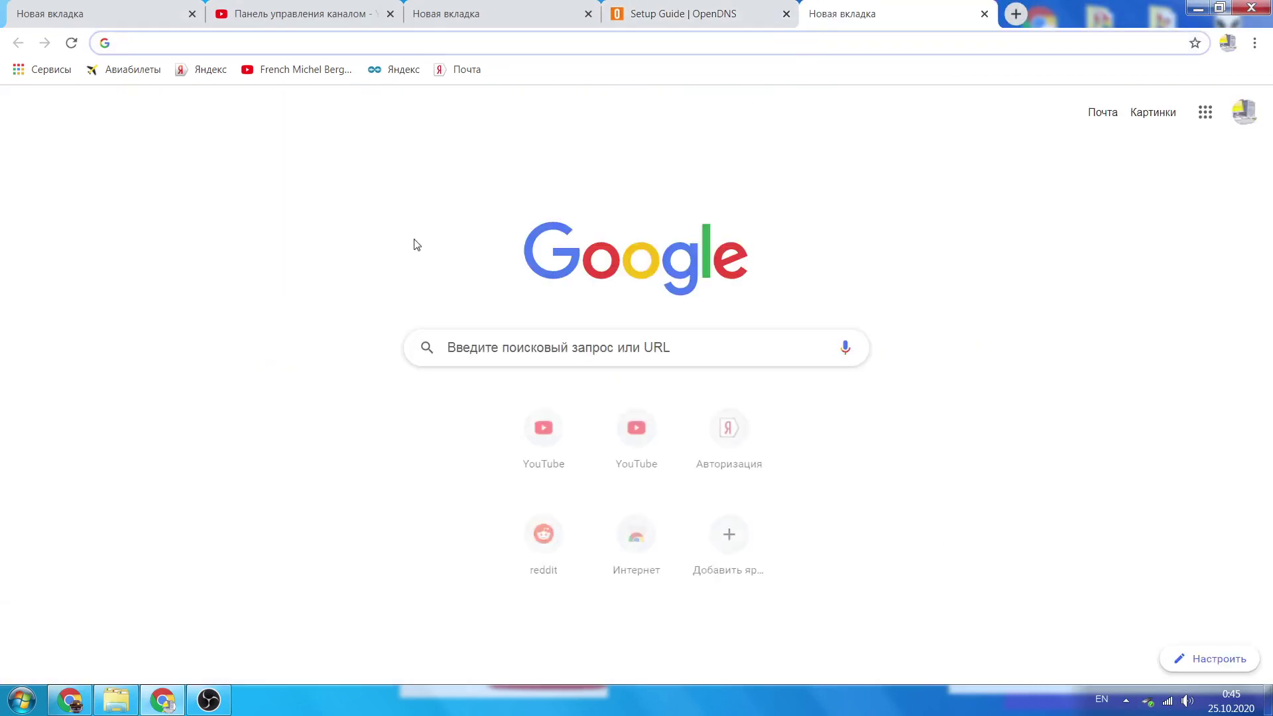
{"action": "left_click", "coordinate": [464, 354]}
{"action": "type", "text": "pornohub"}
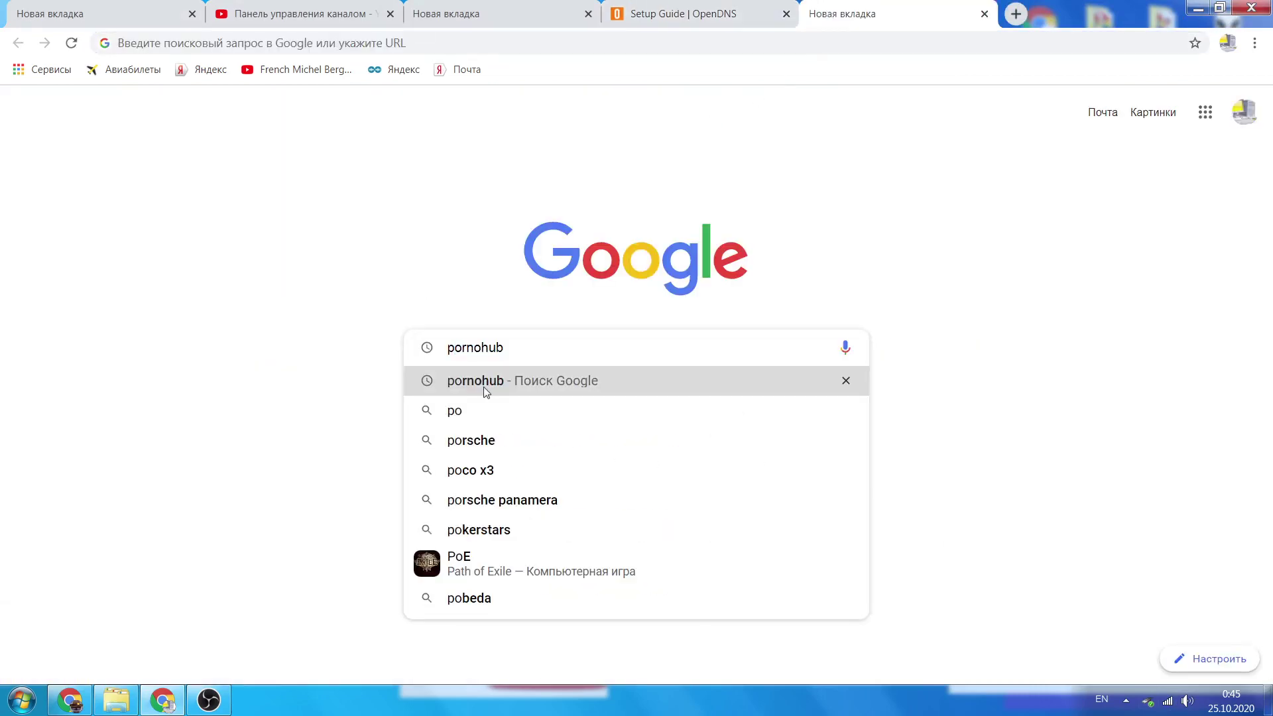
{"action": "left_click", "coordinate": [484, 387]}
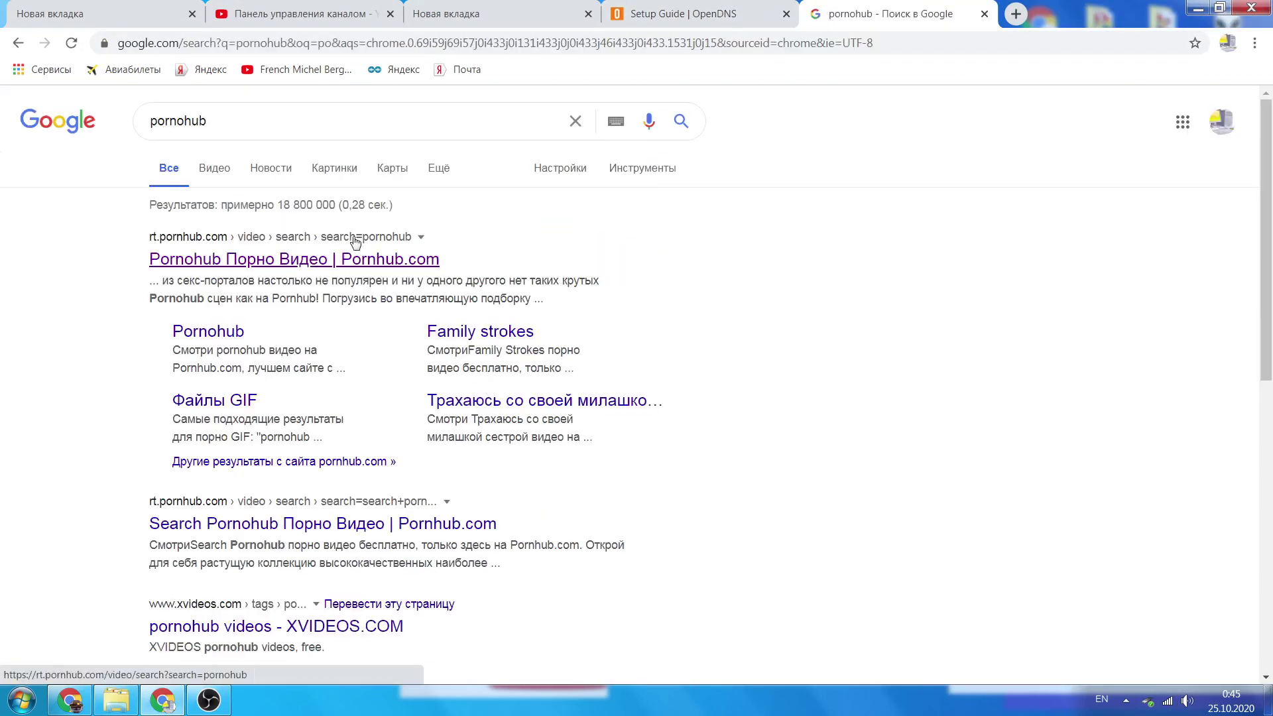
{"action": "left_click", "coordinate": [337, 260]}
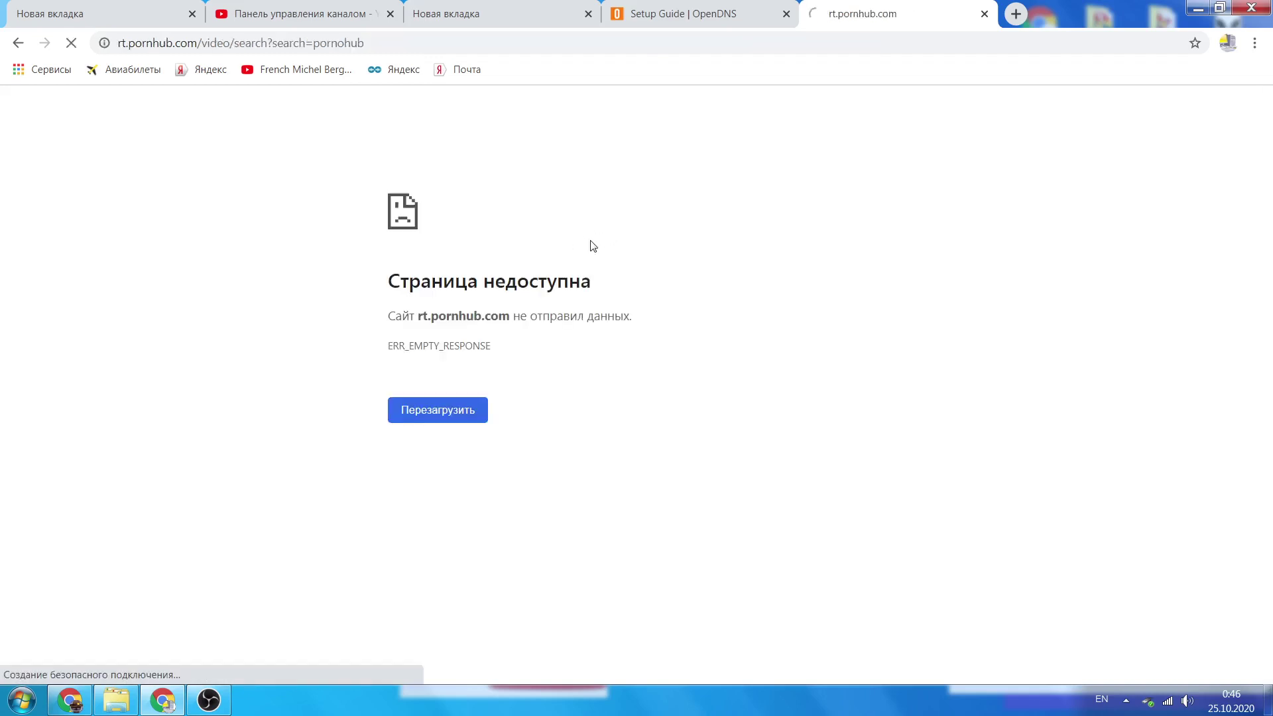
{"action": "left_click", "coordinate": [464, 414]}
Search Google for "yandex" in a new tab, open the Yandex home page and decline its offer to become the start page
{"action": "left_click", "coordinate": [1016, 13]}
{"action": "left_click", "coordinate": [498, 357]}
{"action": "type", "text": "ya"}
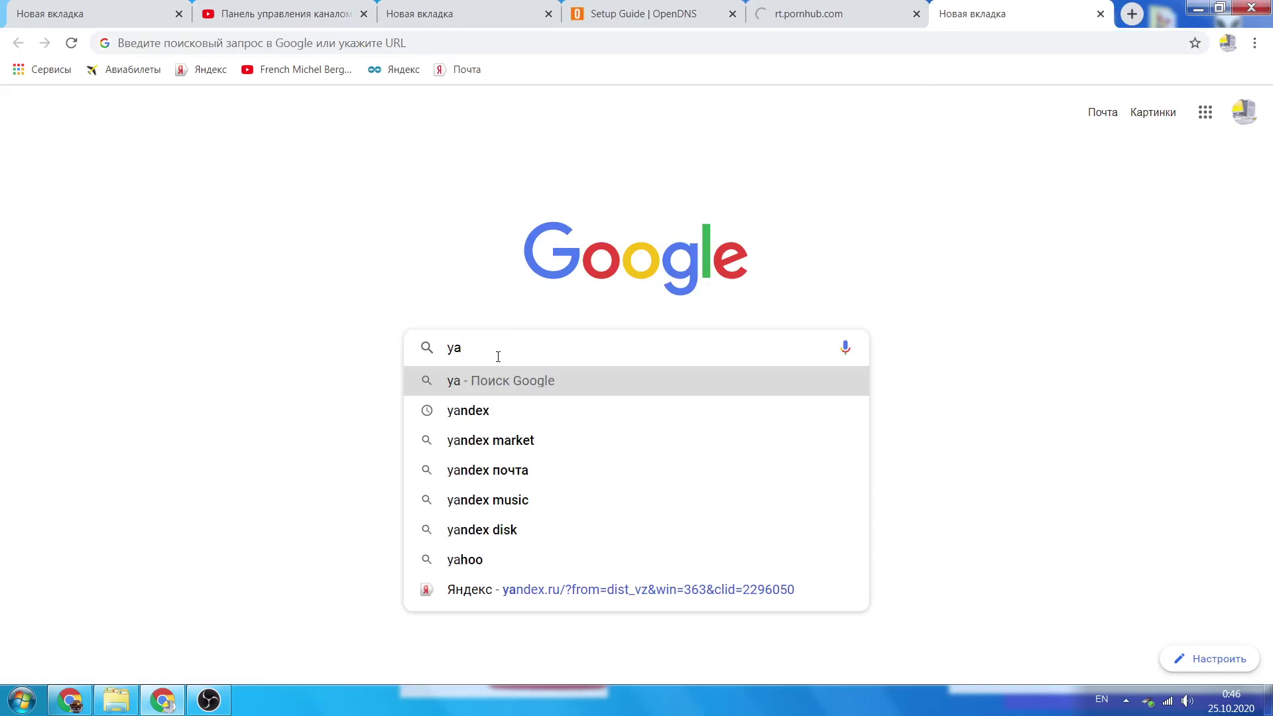
{"action": "left_click", "coordinate": [491, 412]}
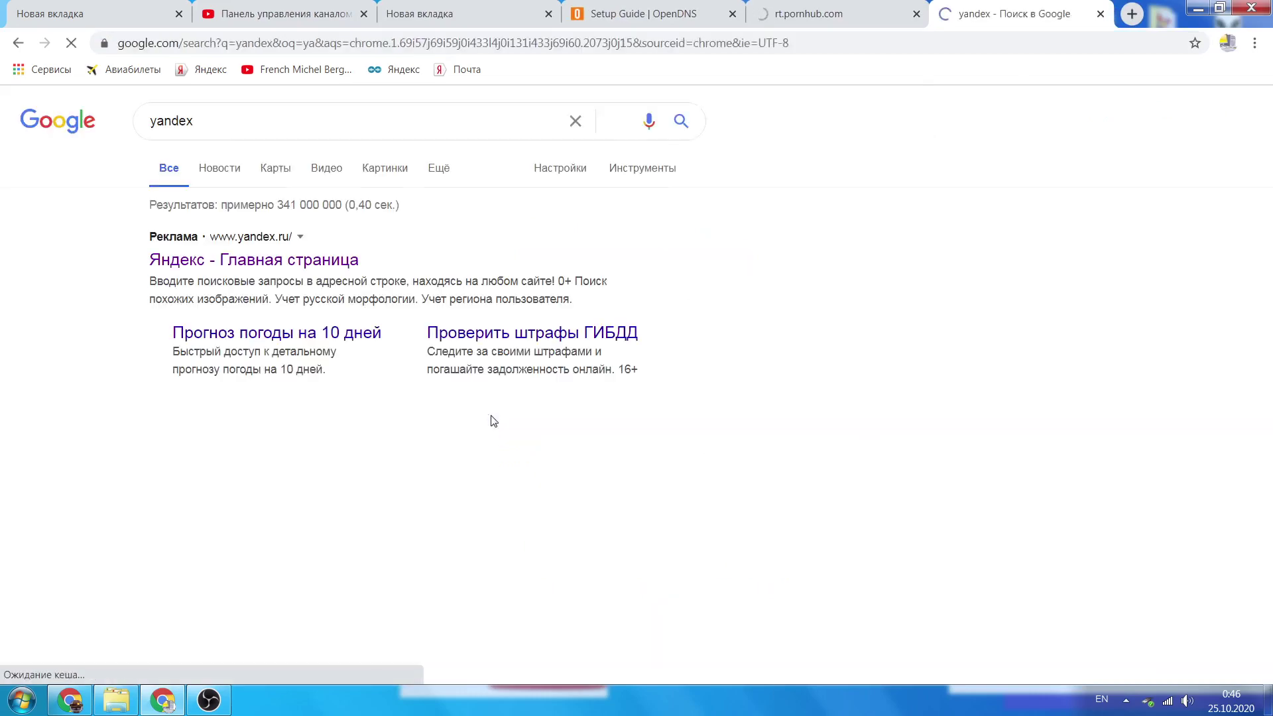
{"action": "left_click", "coordinate": [254, 260]}
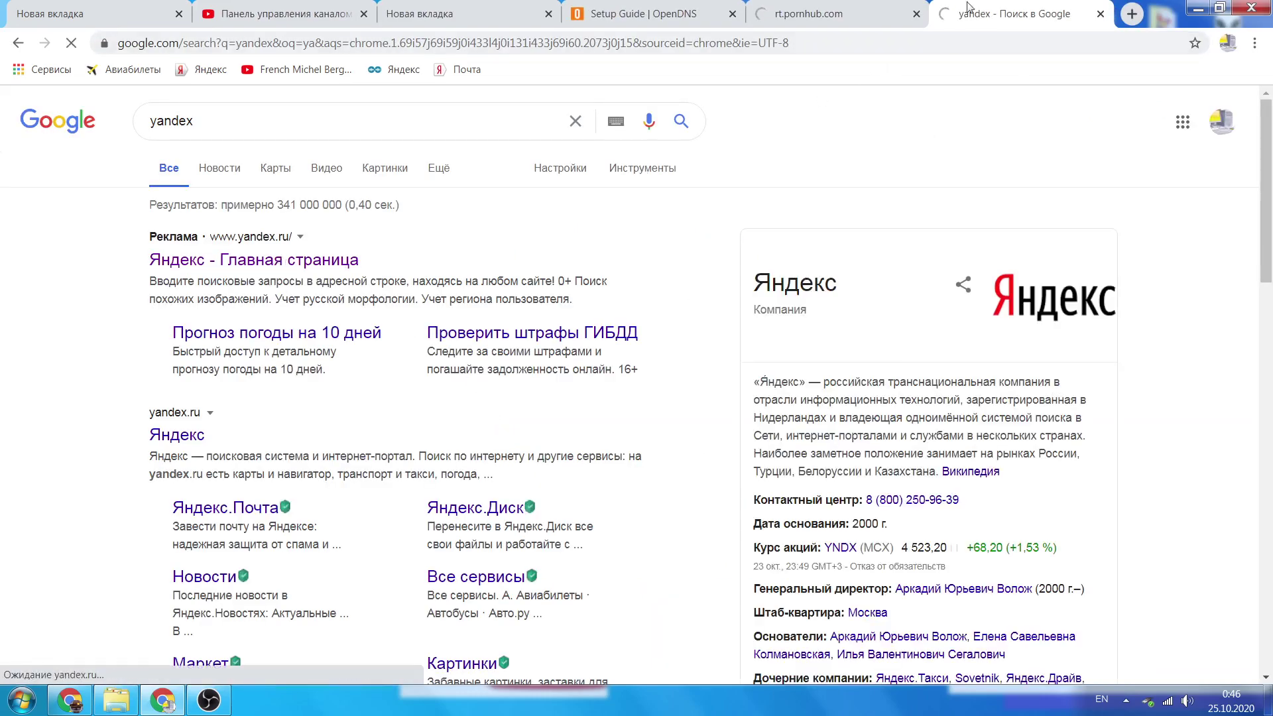
{"action": "left_click", "coordinate": [880, 5]}
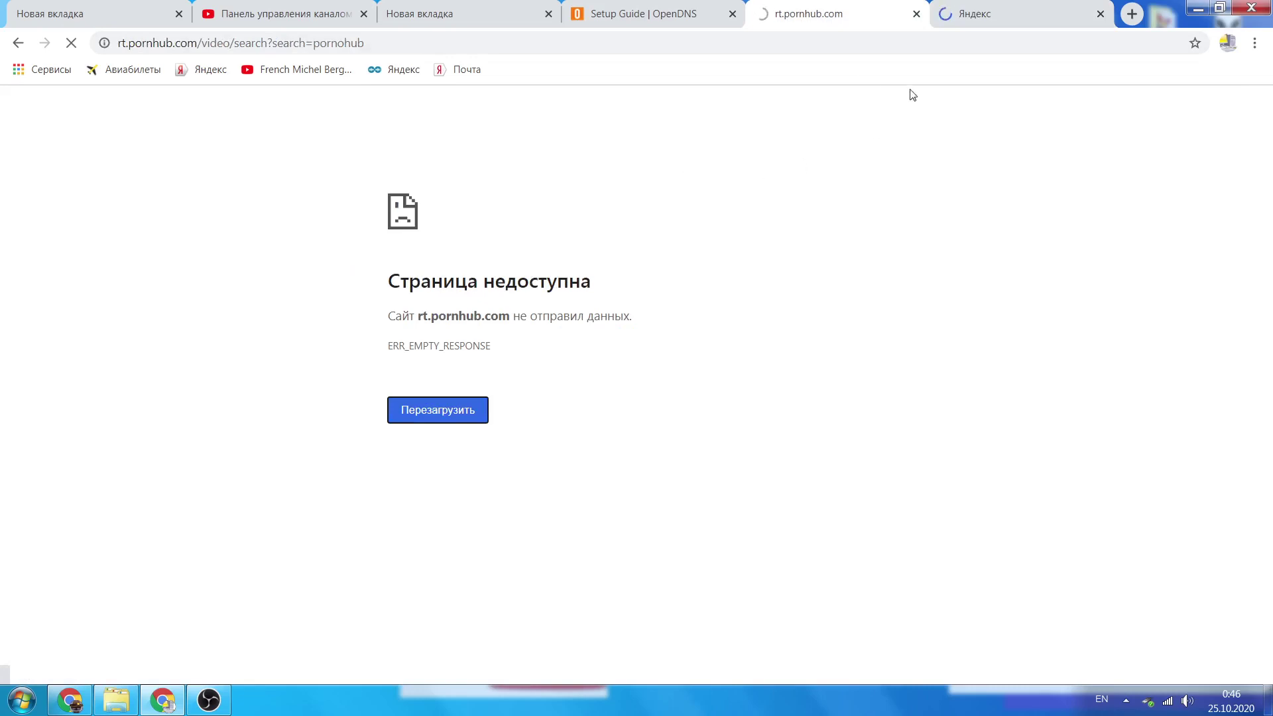
{"action": "key", "text": "ctrl+Tab"}
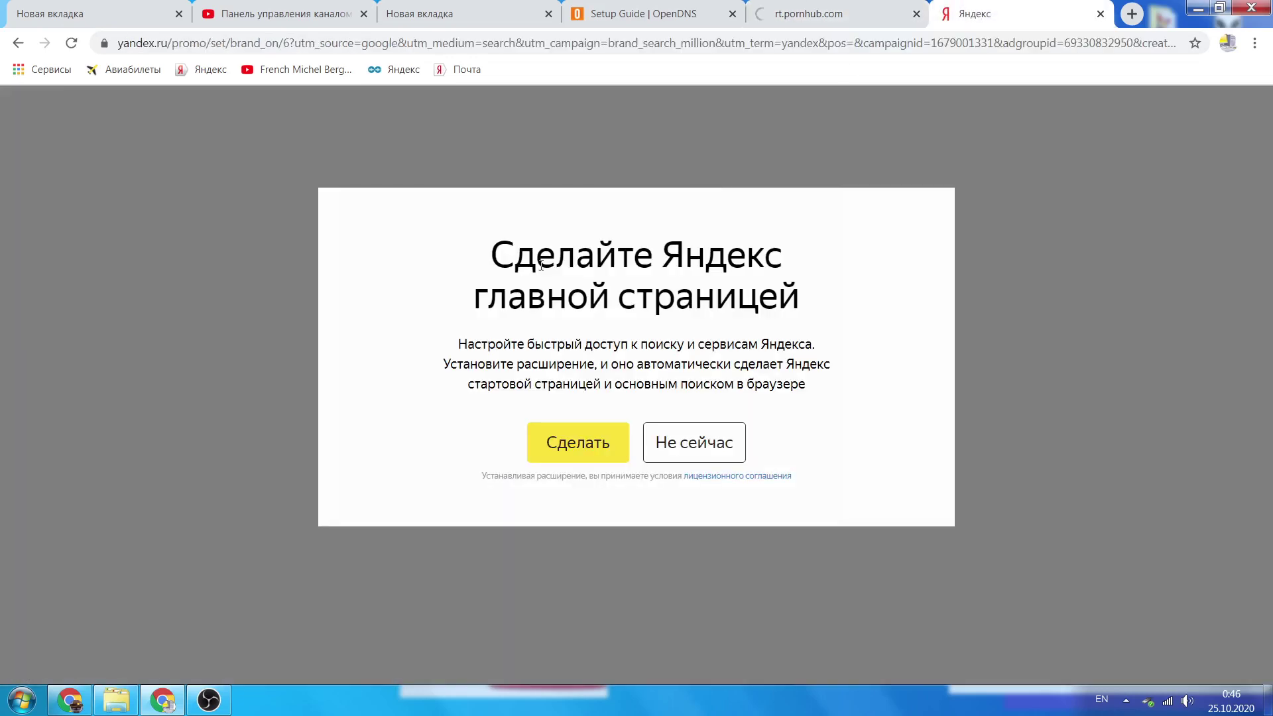
{"action": "left_click", "coordinate": [680, 454]}
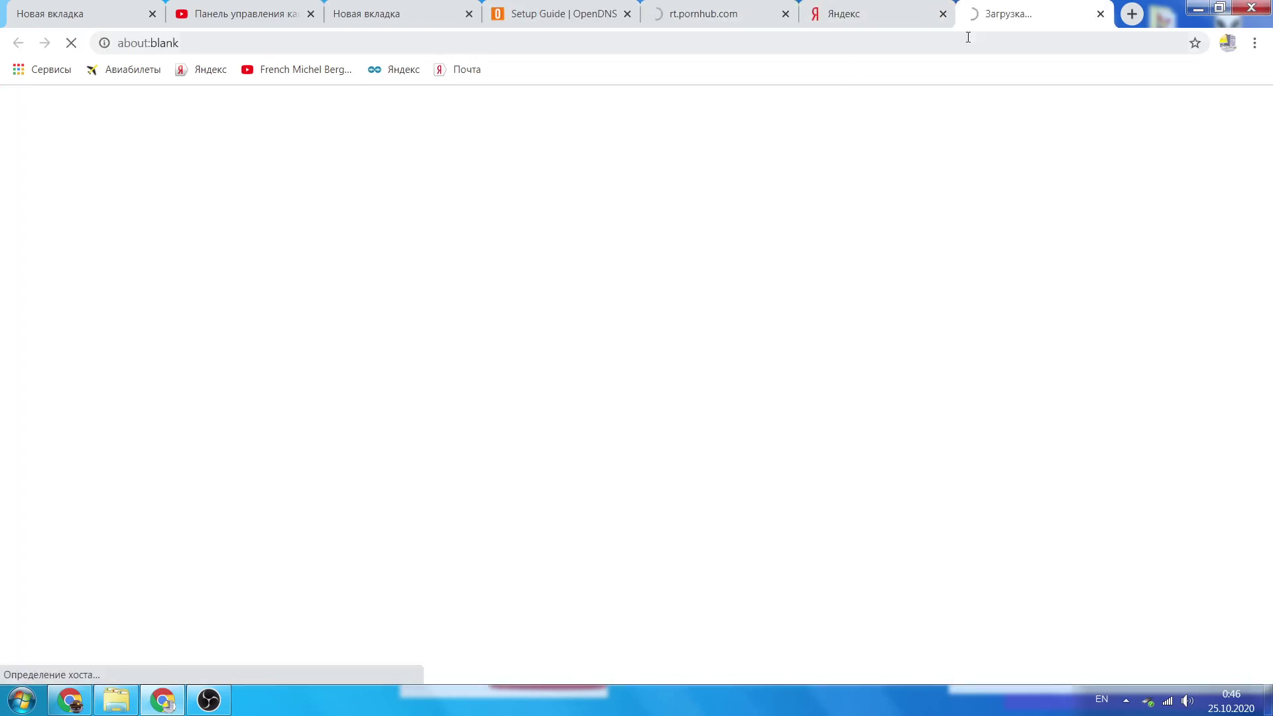
{"action": "left_click", "coordinate": [943, 13]}
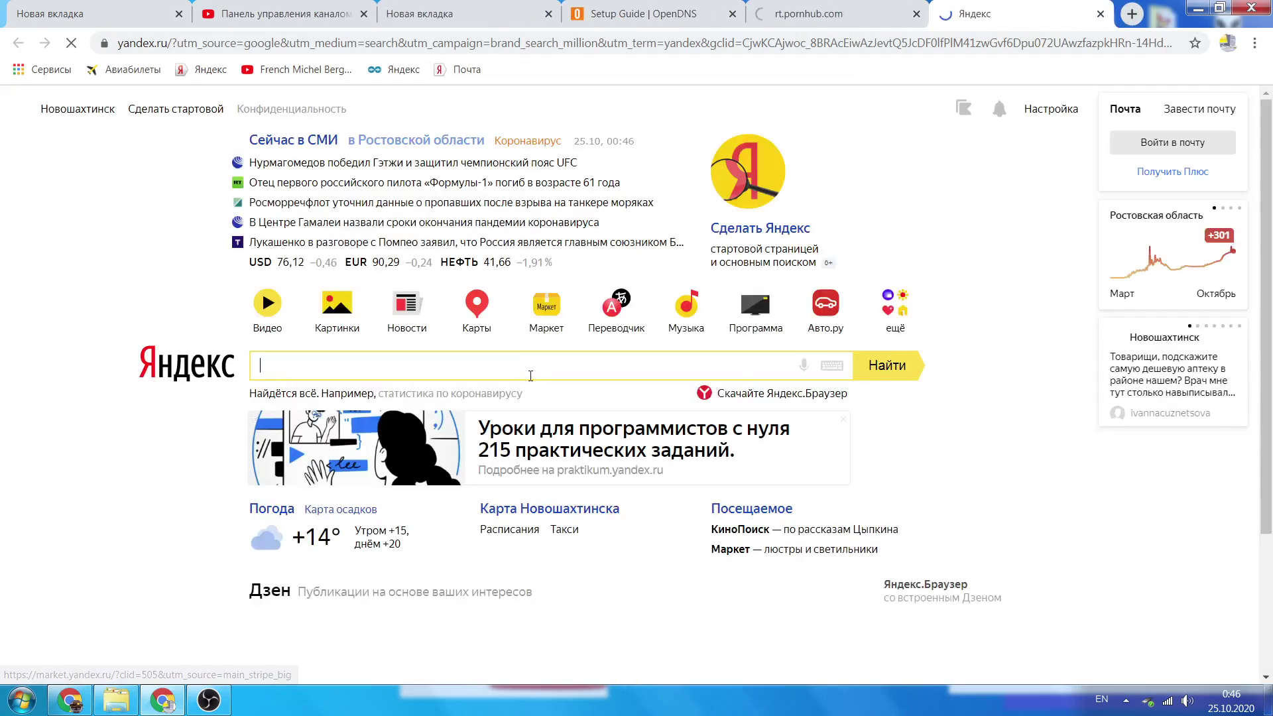
Search Yandex for "pornohub" and open the first result to test access from another search engine
{"action": "type", "text": "por"}
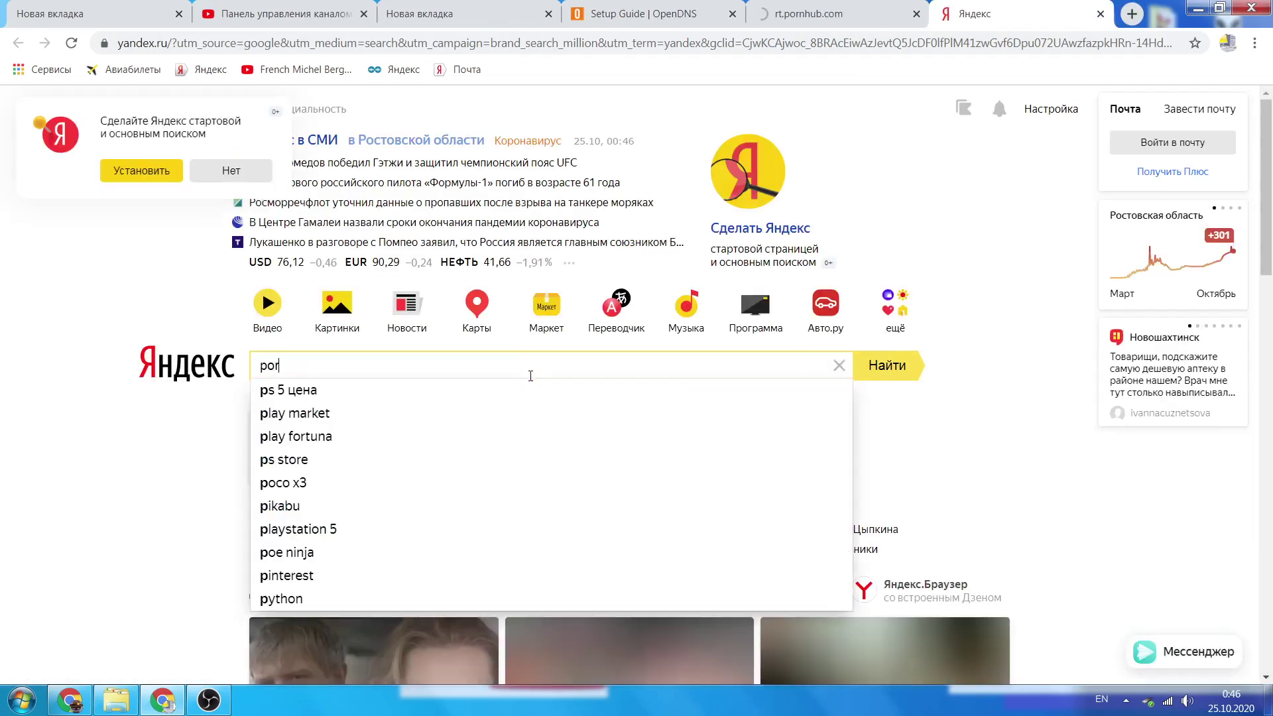
{"action": "type", "text": "nohub"}
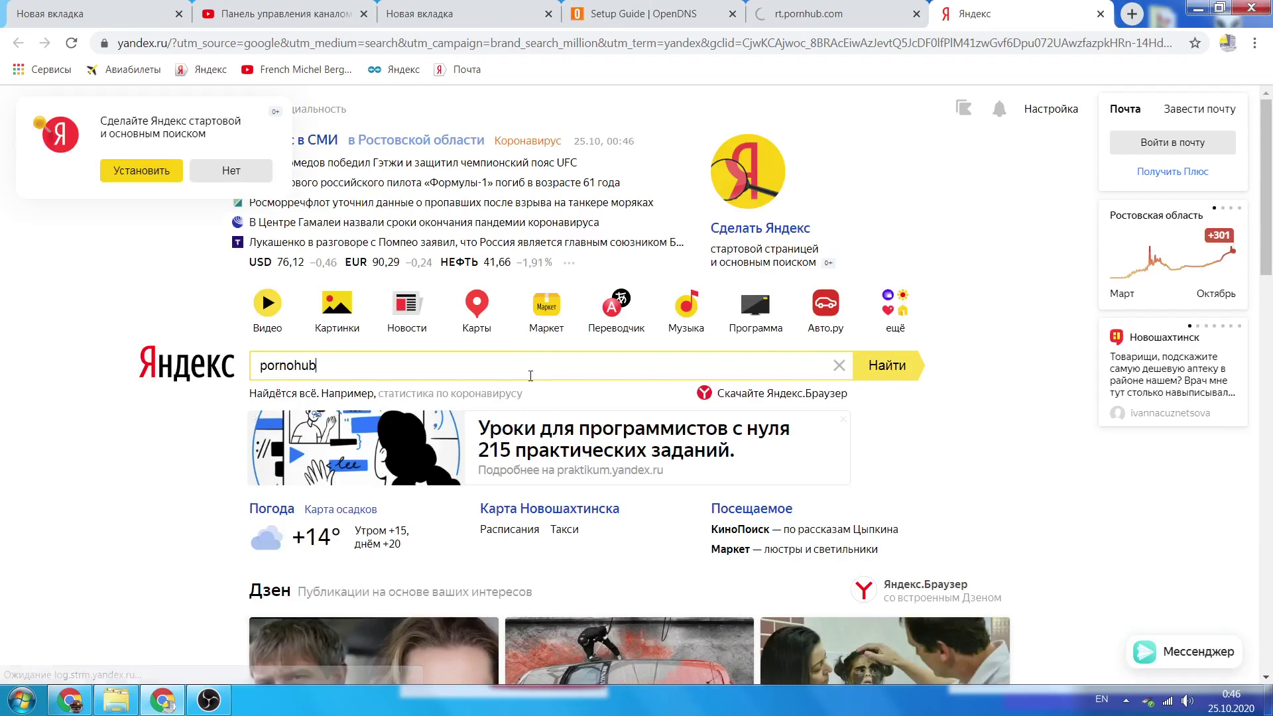
{"action": "key", "text": "Return"}
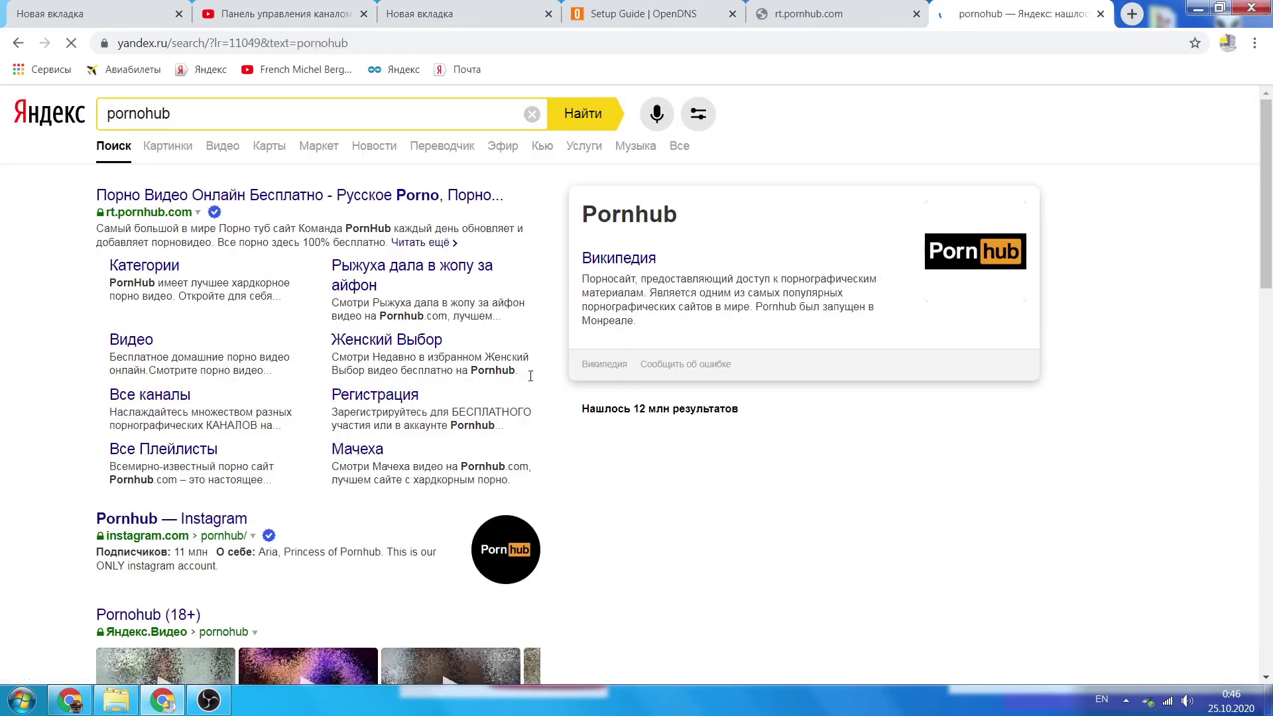
{"action": "left_click", "coordinate": [287, 195]}
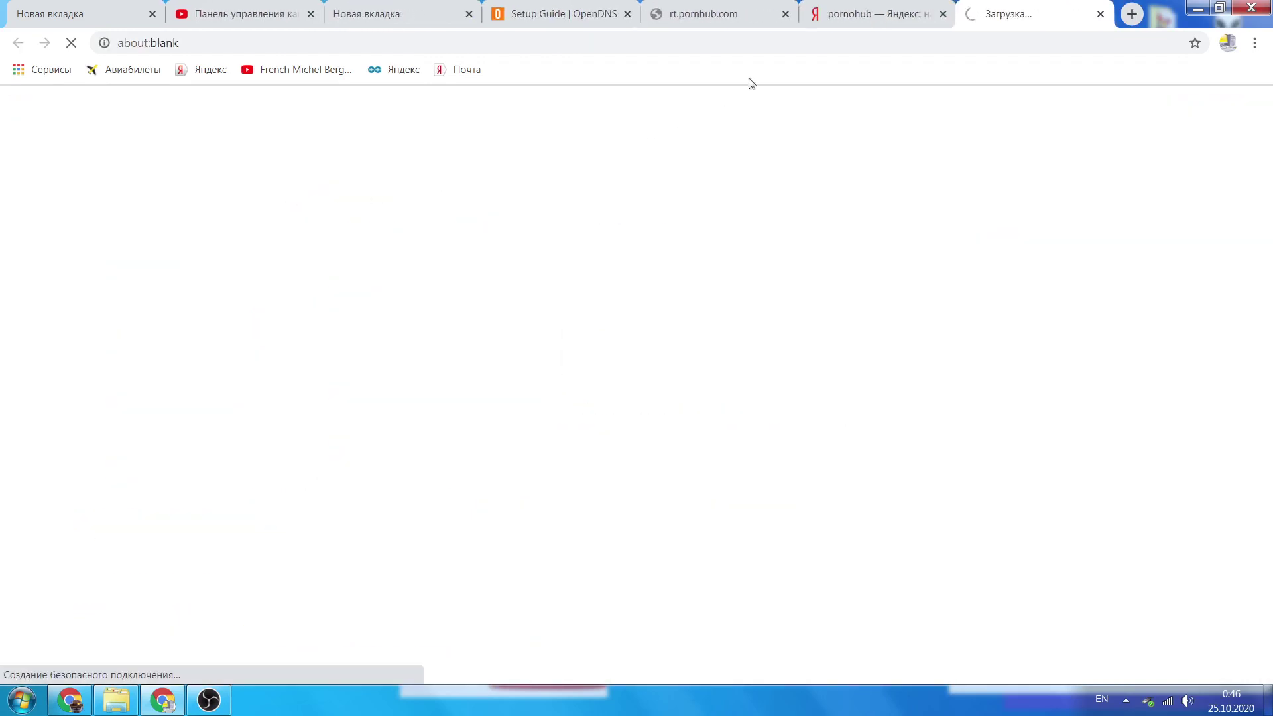
Reload rt.pornhub.com in both of its tabs and examine the page response in each
{"action": "left_click", "coordinate": [722, 18]}
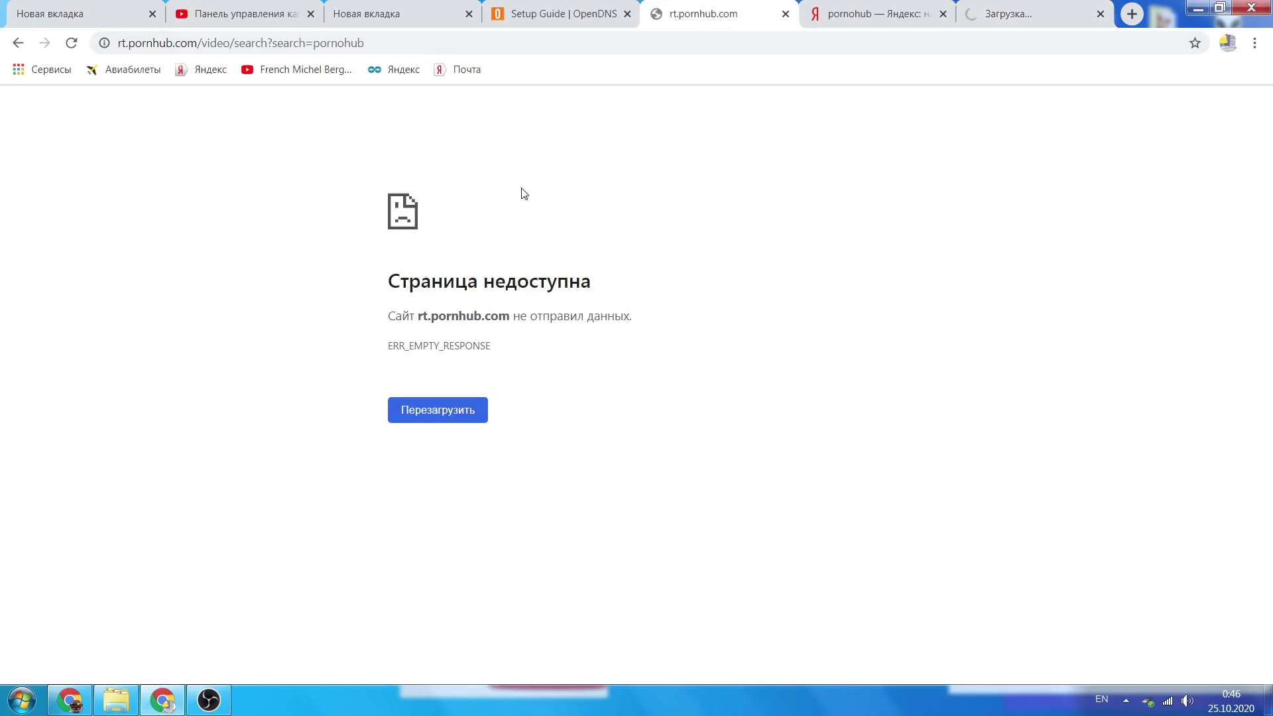
{"action": "key", "text": "F5"}
{"action": "left_click", "coordinate": [1039, 14]}
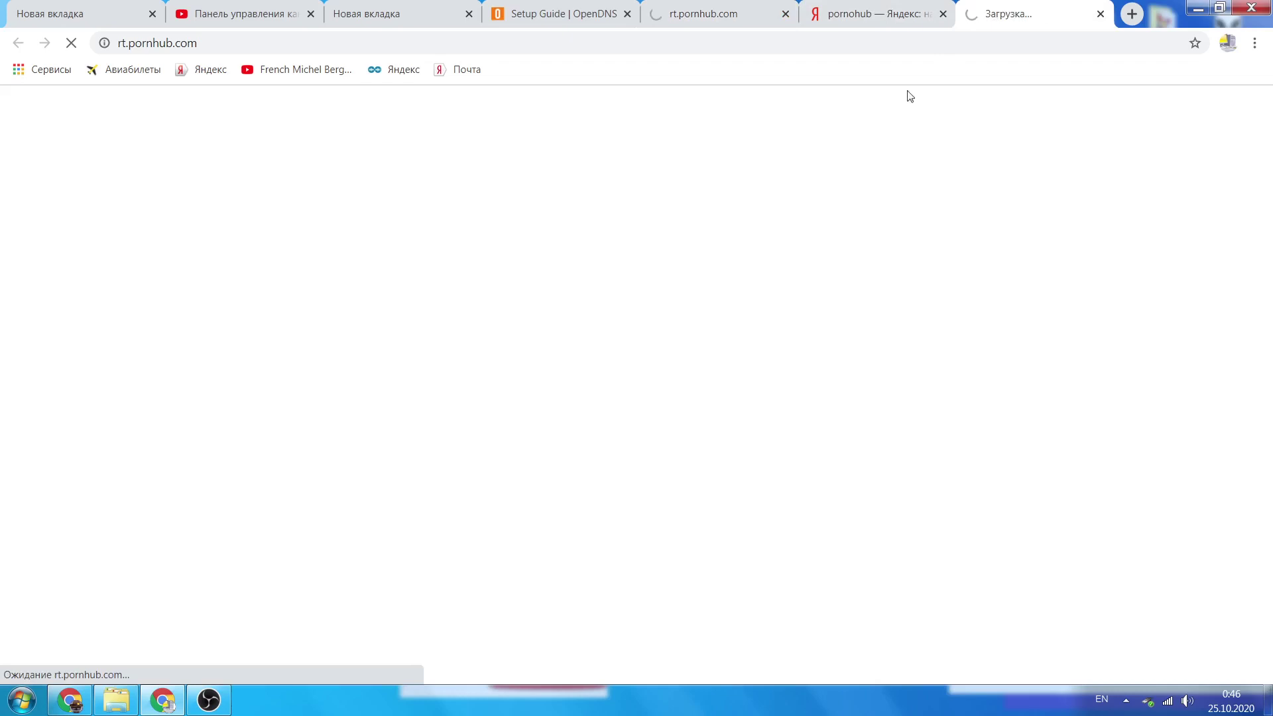
{"action": "left_click", "coordinate": [729, 7]}
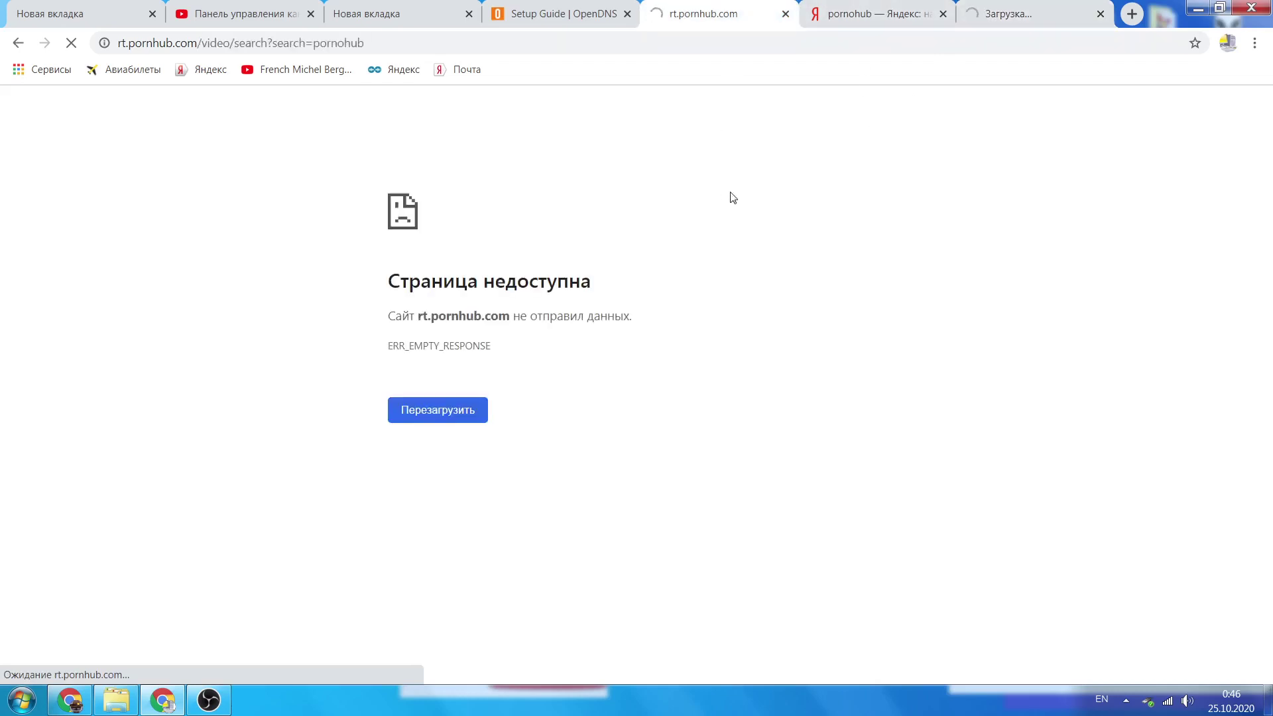
{"action": "left_click_drag", "start_coordinate": [524, 346], "coordinate": [357, 197]}
{"action": "left_click", "coordinate": [992, 11]}
{"action": "key", "text": "F5"}
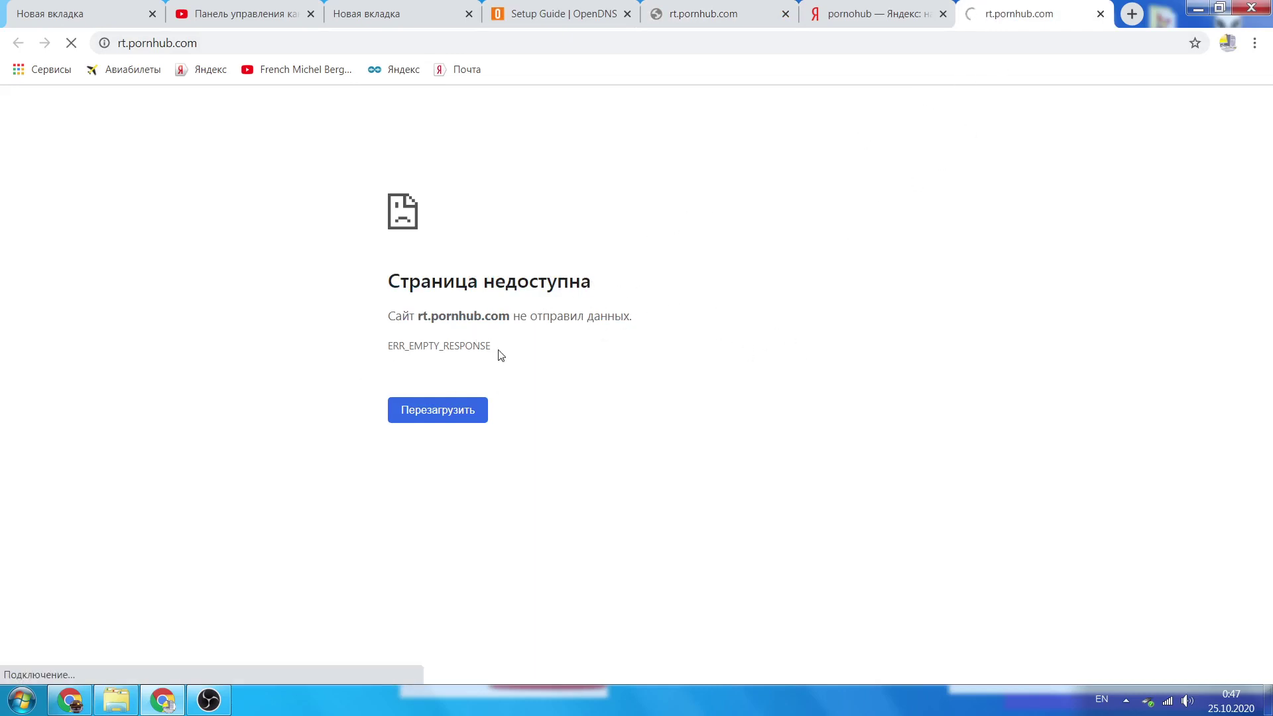
{"action": "left_click_drag", "start_coordinate": [495, 350], "coordinate": [383, 287]}
{"action": "left_click", "coordinate": [700, 335]}
Return to the OpenDNS setup guide and open the OpenDNS home page from the site logo
{"action": "left_click", "coordinate": [549, 8]}
{"action": "scroll", "coordinate": [222, 234], "scroll_direction": "up", "scroll_amount": 3}
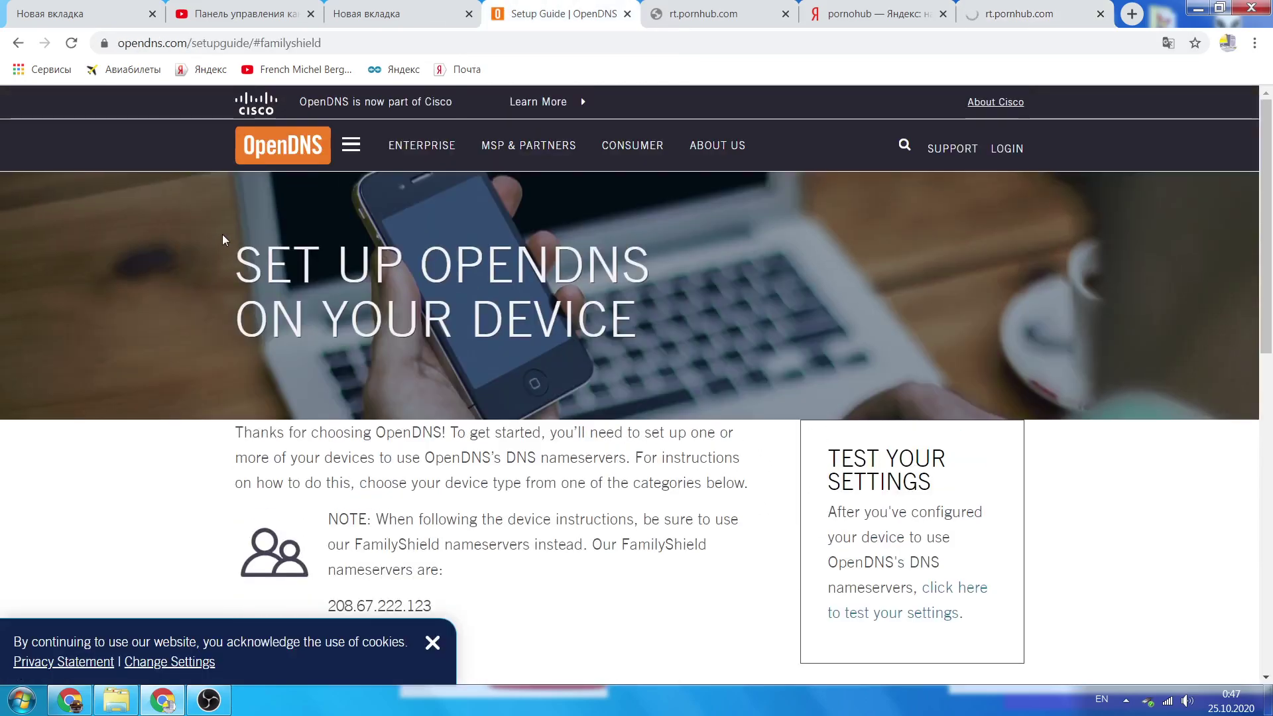
{"action": "left_click", "coordinate": [264, 160]}
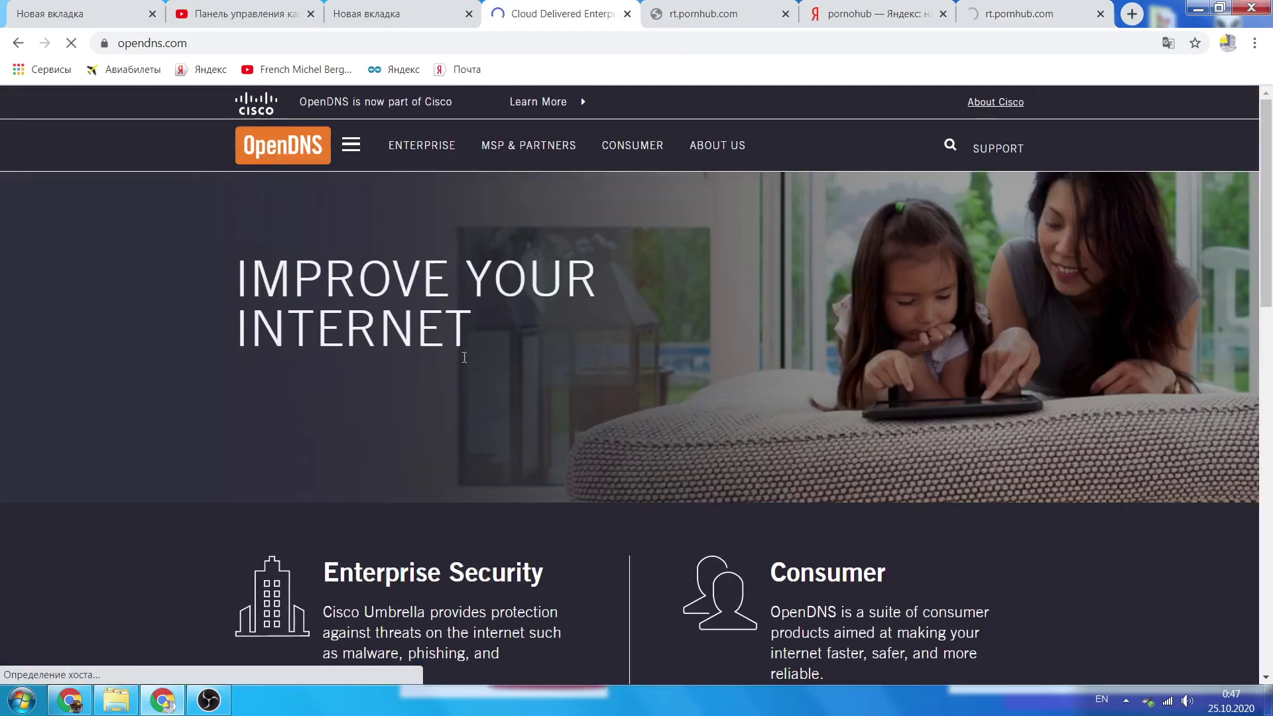
Open the consumer products page from the OpenDNS home page and go to the OpenDNS Family Shield setup guide
{"action": "scroll", "coordinate": [448, 349], "scroll_direction": "down", "scroll_amount": 5}
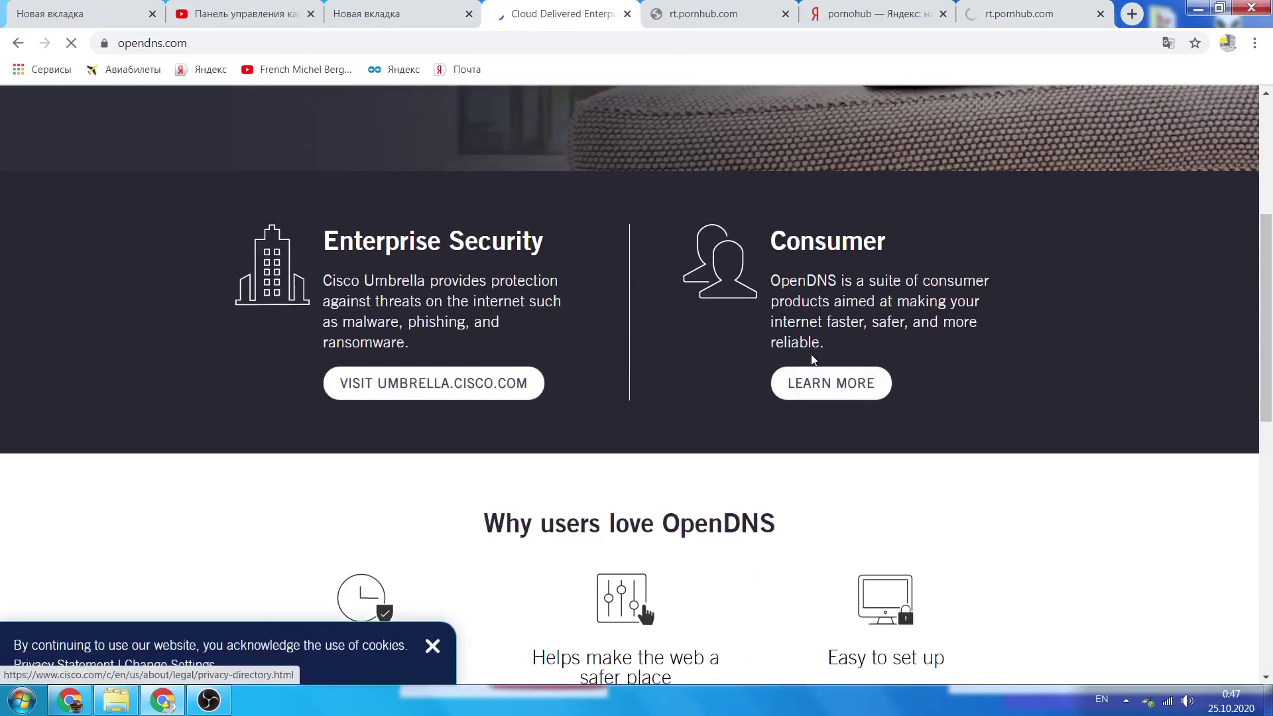
{"action": "left_click", "coordinate": [842, 390]}
{"action": "scroll", "coordinate": [762, 400], "scroll_direction": "down", "scroll_amount": 6}
{"action": "scroll", "coordinate": [756, 391], "scroll_direction": "down", "scroll_amount": 1}
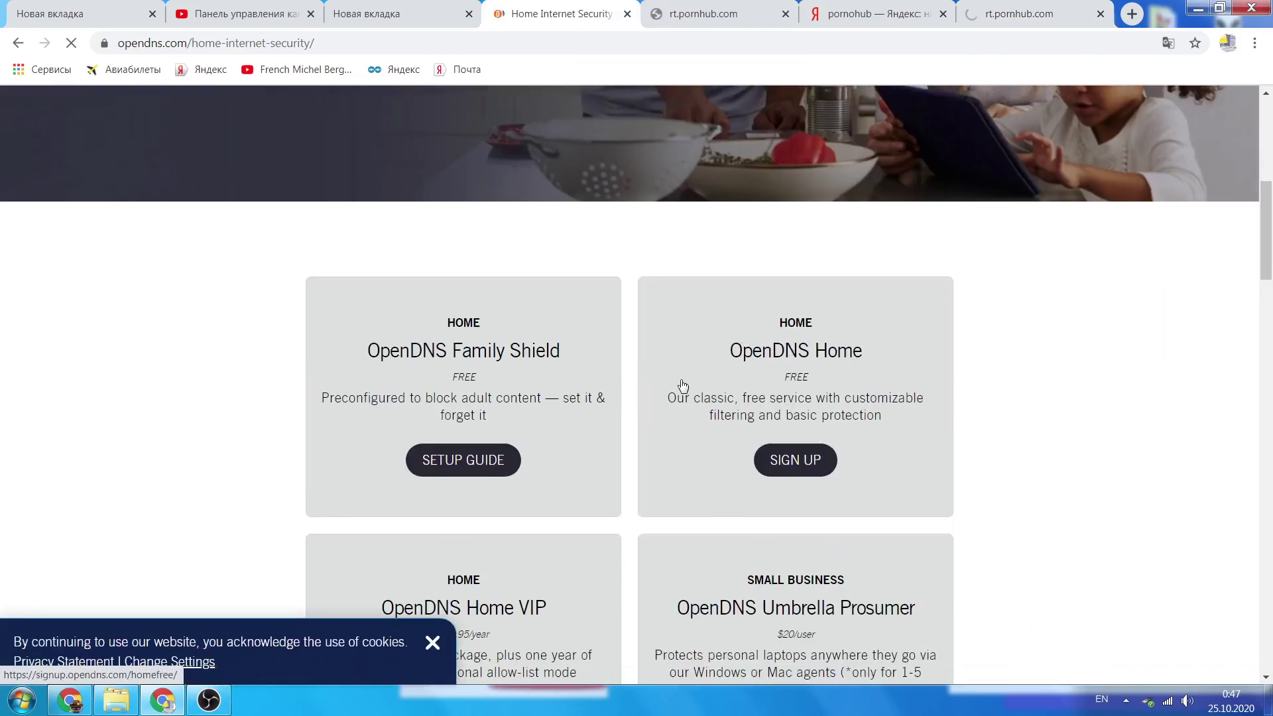
{"action": "left_click", "coordinate": [475, 463]}
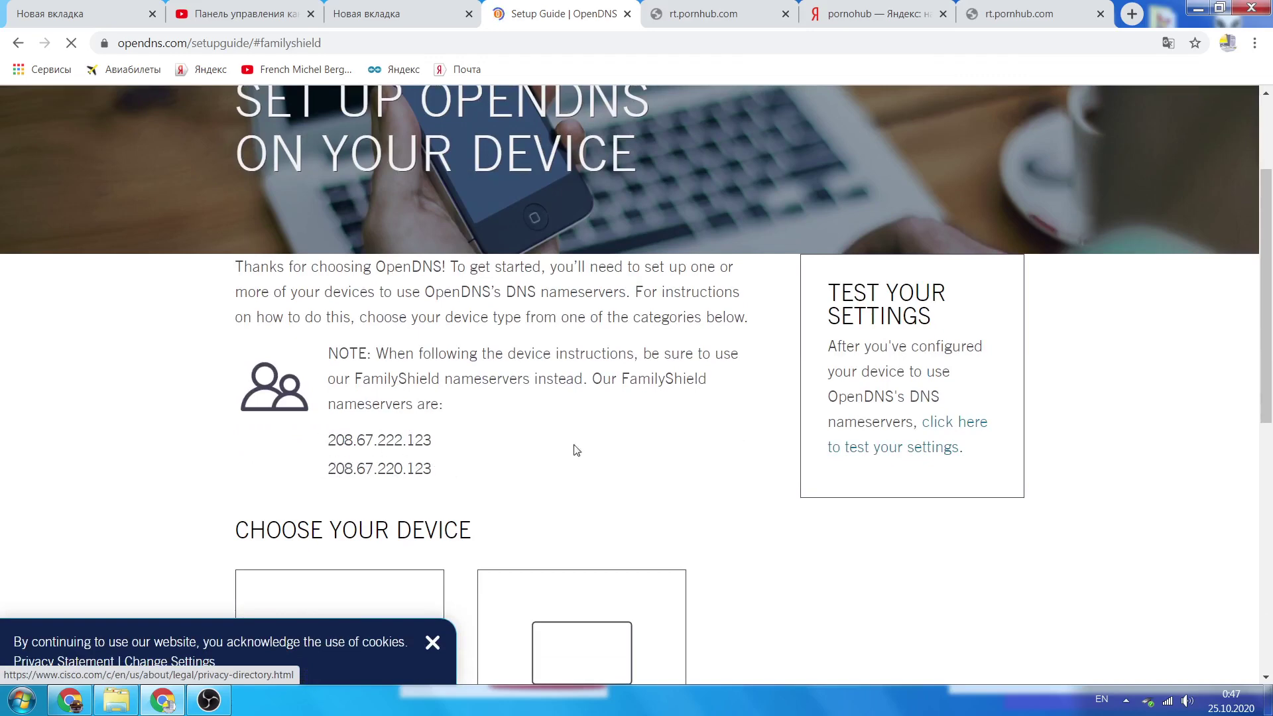
Open the Windows network and sharing settings and show the list of network adapters
{"action": "left_click", "coordinate": [1169, 702]}
{"action": "mouse_move", "coordinate": [1028, 518]}
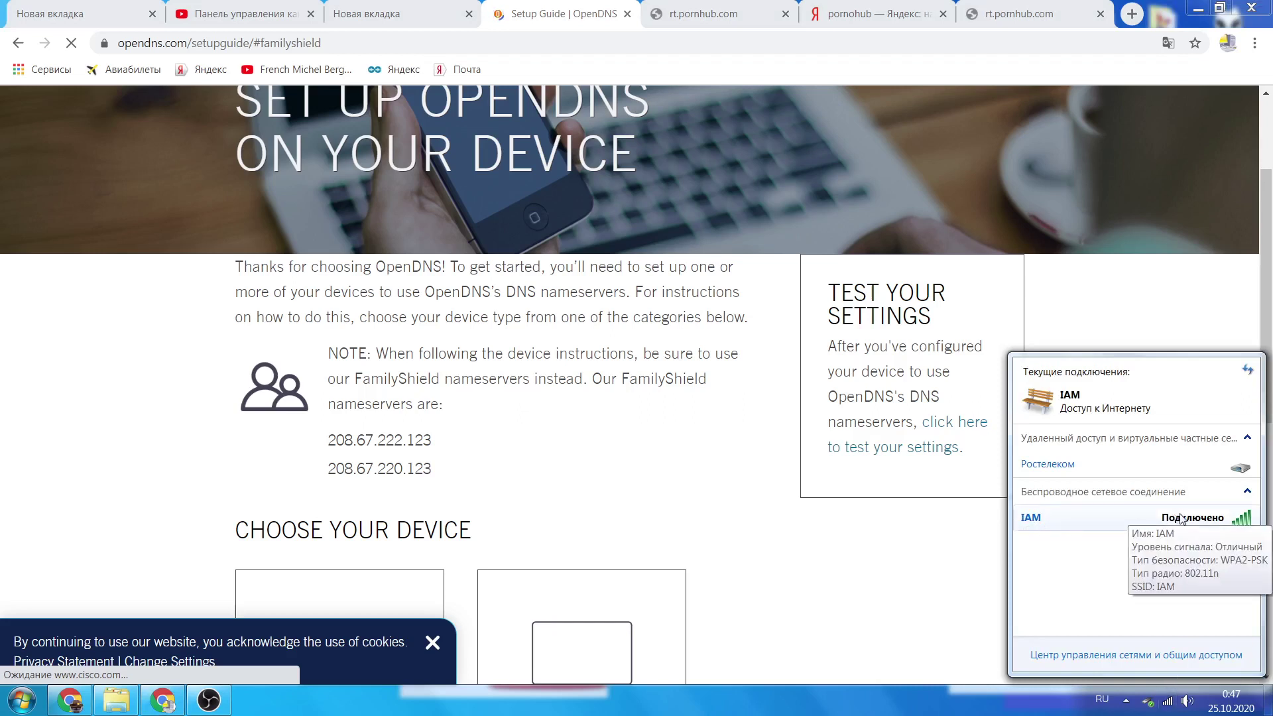
{"action": "left_click", "coordinate": [1137, 654]}
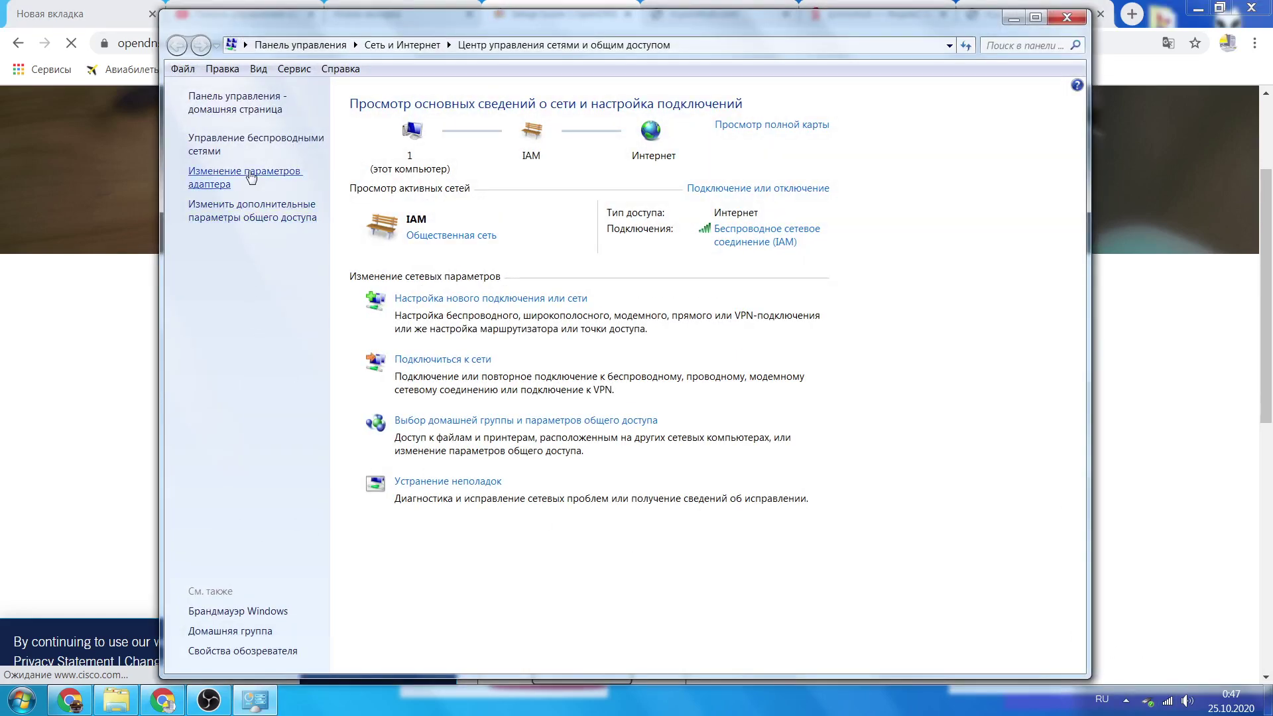
{"action": "left_click", "coordinate": [225, 178]}
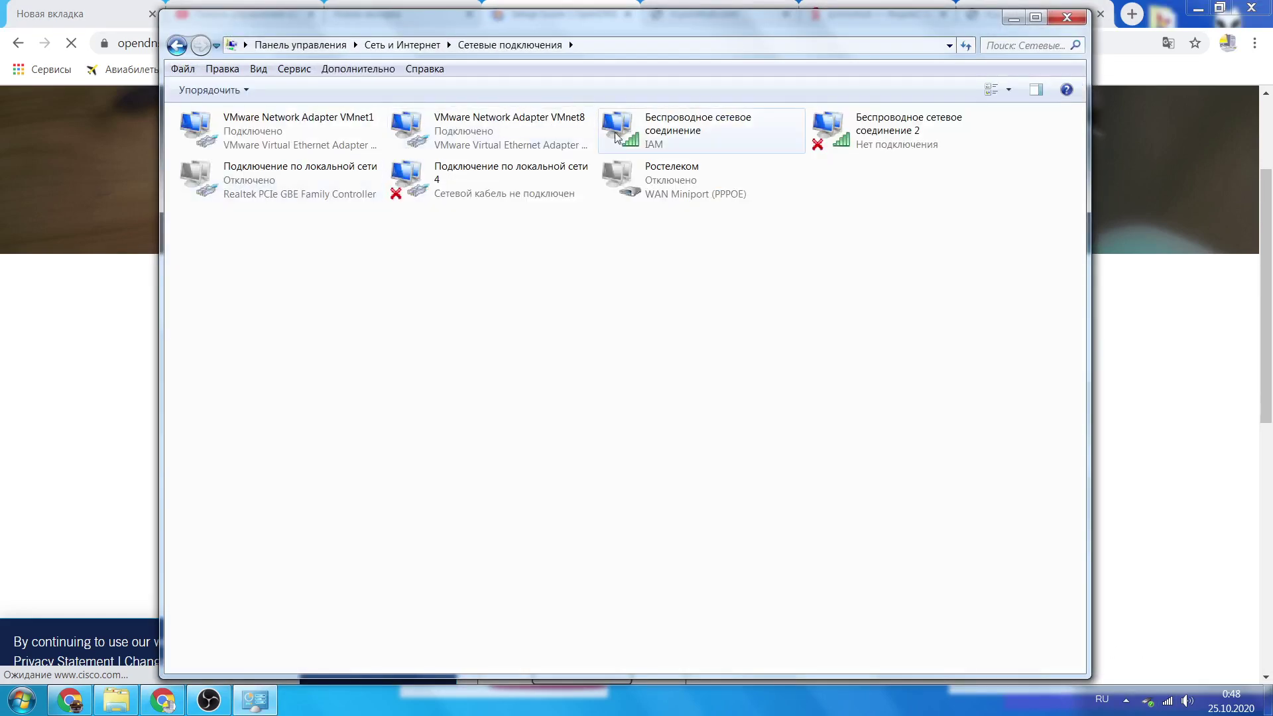
Open the properties of the wireless network connection that uses the IAM network
{"action": "right_click", "coordinate": [698, 139]}
{"action": "left_click", "coordinate": [705, 134]}
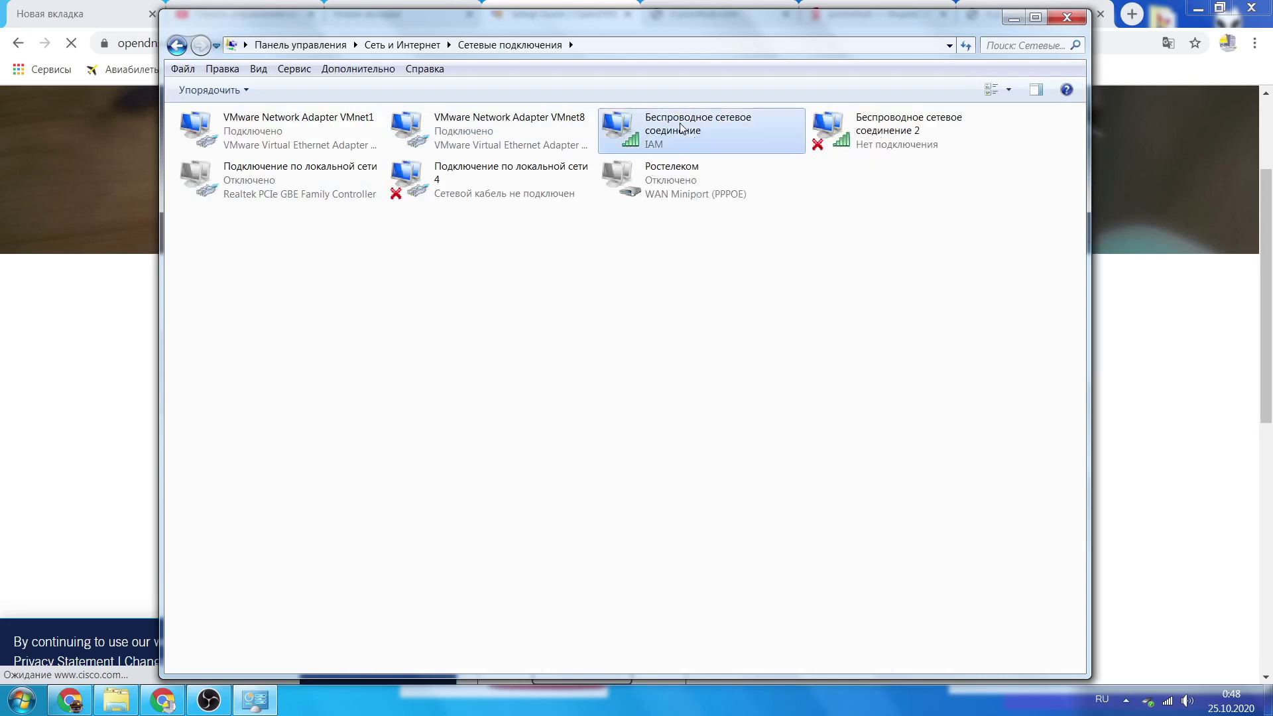
{"action": "right_click", "coordinate": [714, 133]}
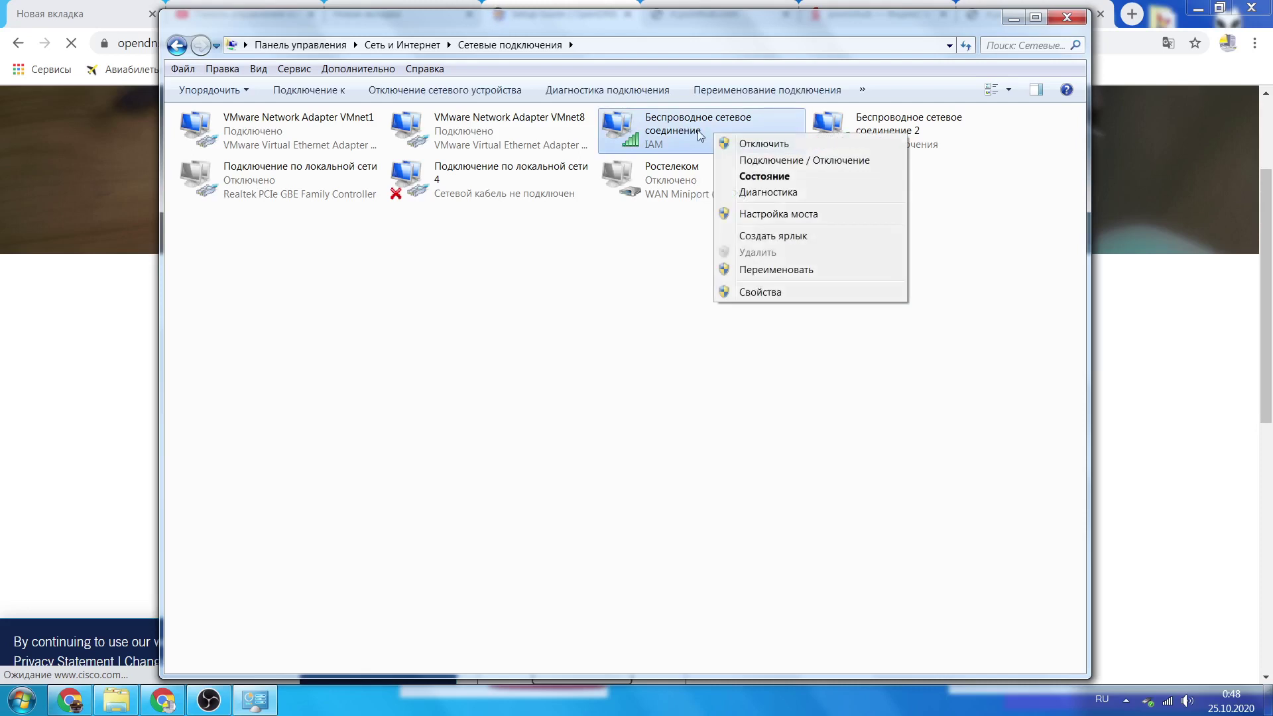
{"action": "left_click", "coordinate": [698, 130]}
{"action": "right_click", "coordinate": [695, 131]}
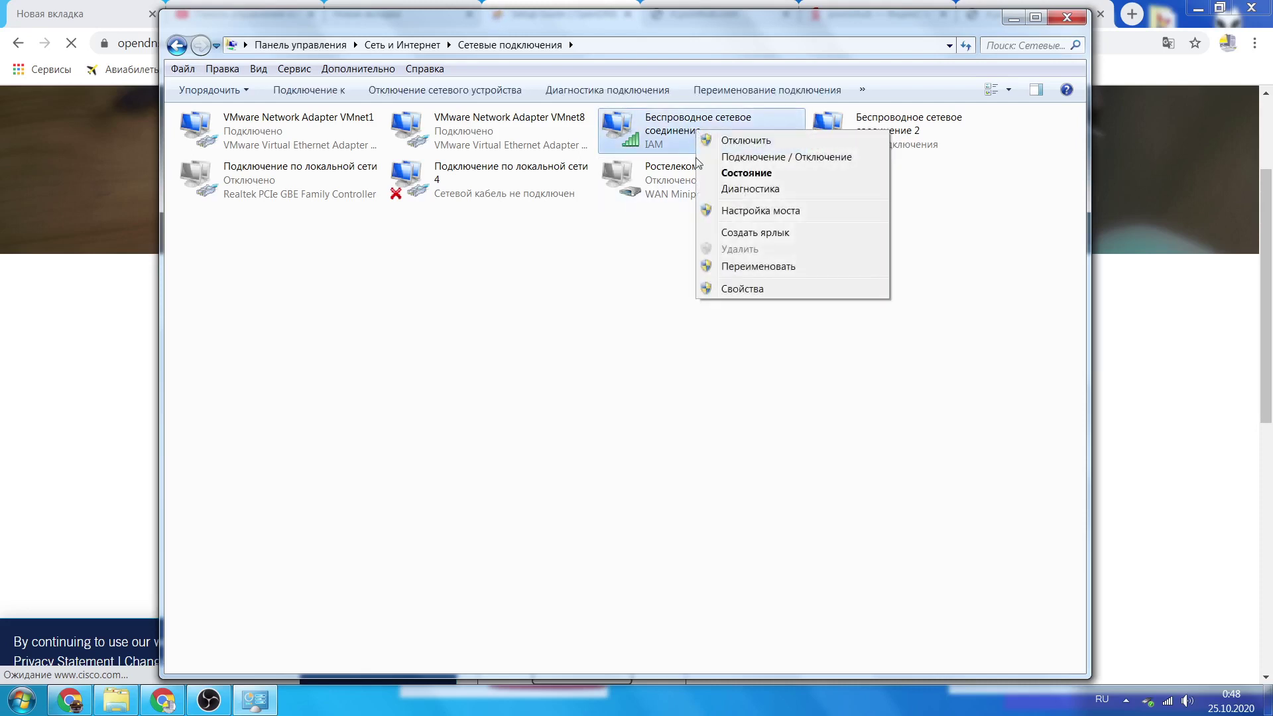
{"action": "left_click", "coordinate": [747, 290]}
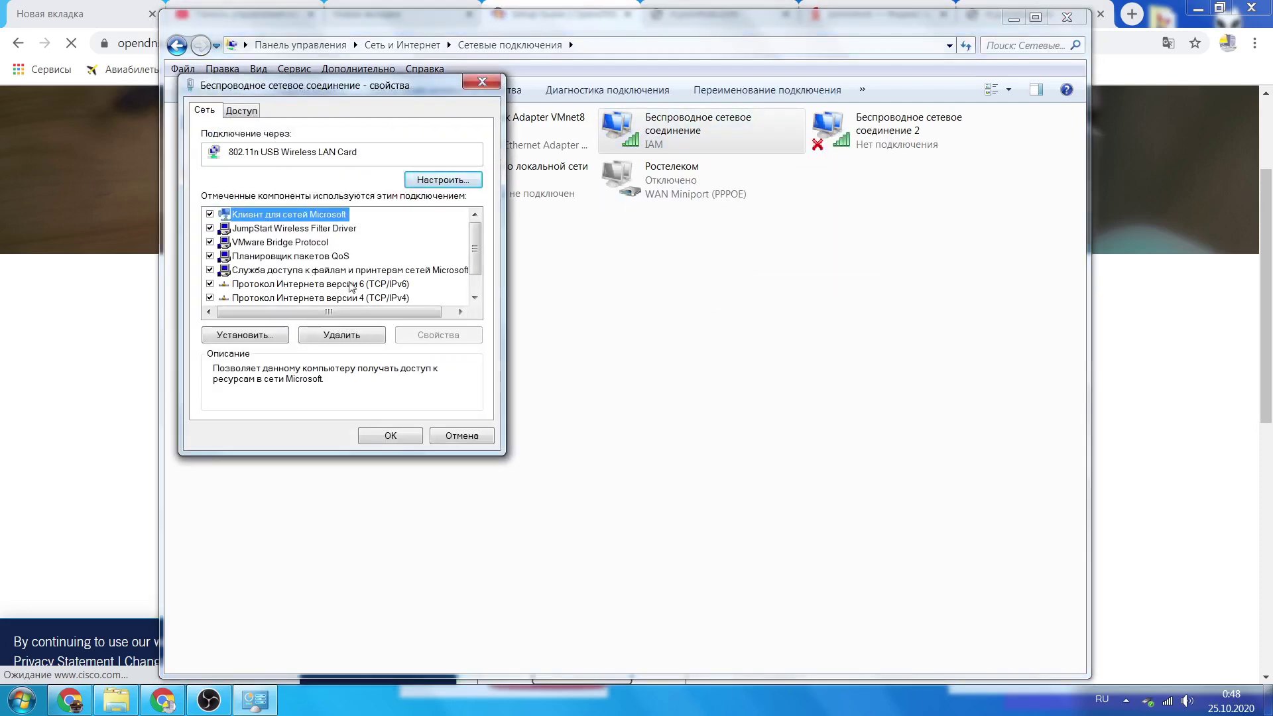
In the wireless connection's TCP/IPv4 properties, switch DNS to automatic and back to manual addresses, cancel both dialogs and close the network window
{"action": "left_click", "coordinate": [383, 297]}
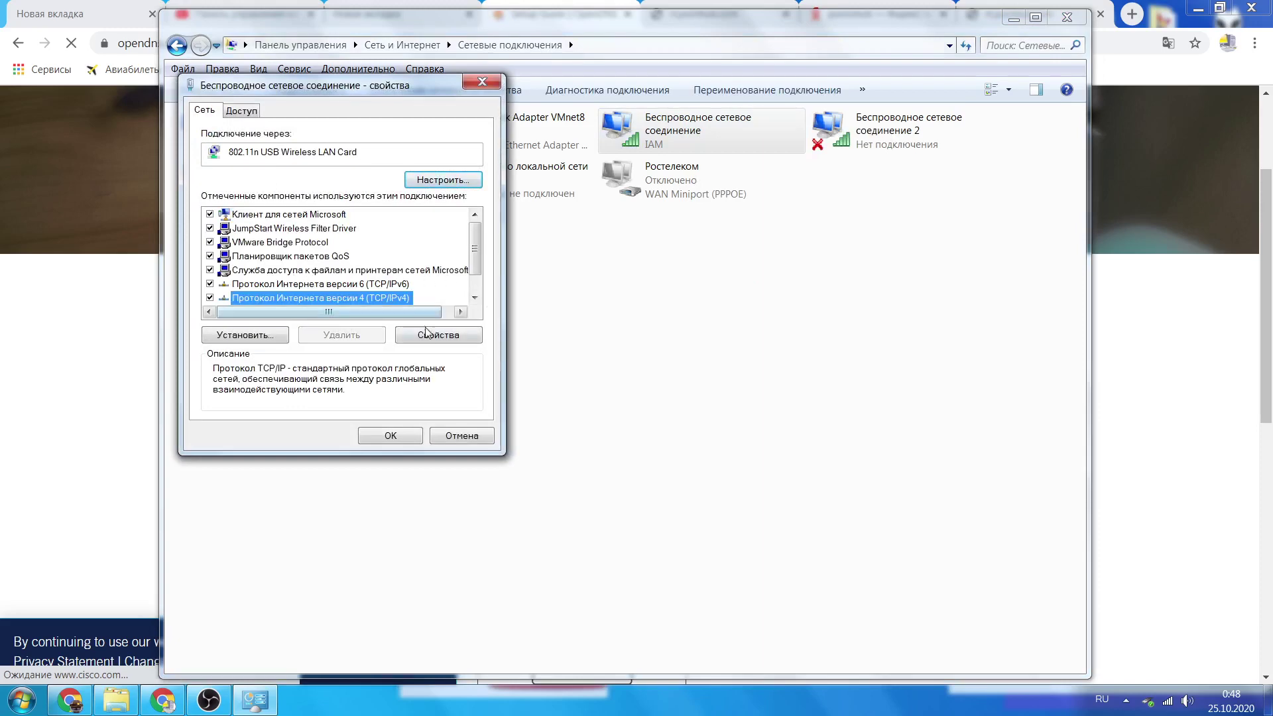
{"action": "left_click", "coordinate": [428, 335]}
{"action": "left_click", "coordinate": [244, 353]}
{"action": "left_click", "coordinate": [241, 370]}
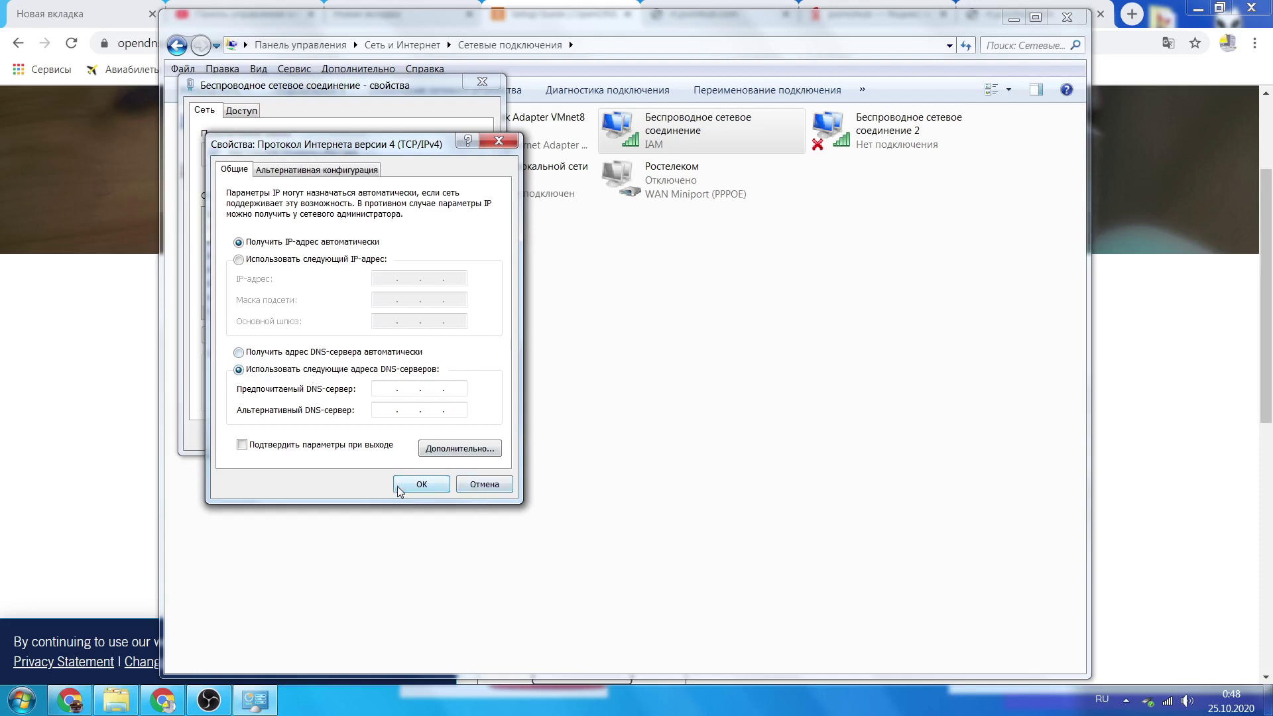
{"action": "left_click", "coordinate": [472, 489]}
{"action": "left_click", "coordinate": [455, 436]}
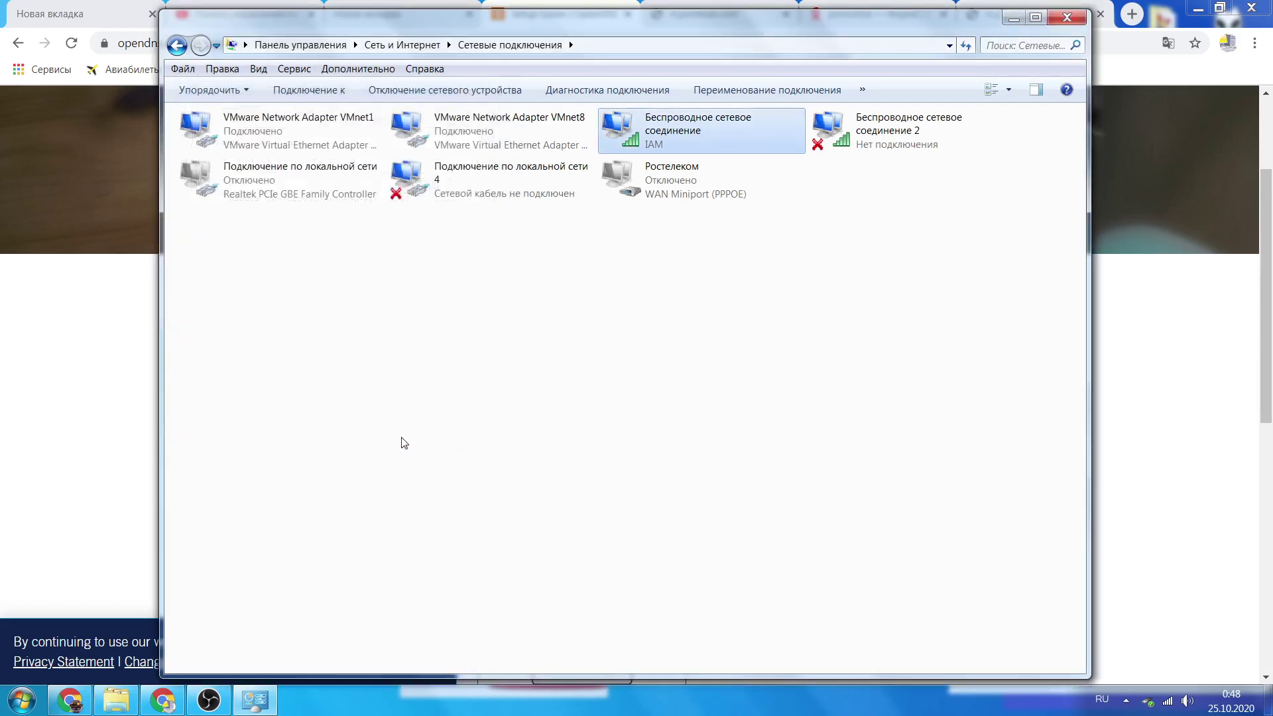
{"action": "left_click", "coordinate": [1067, 17]}
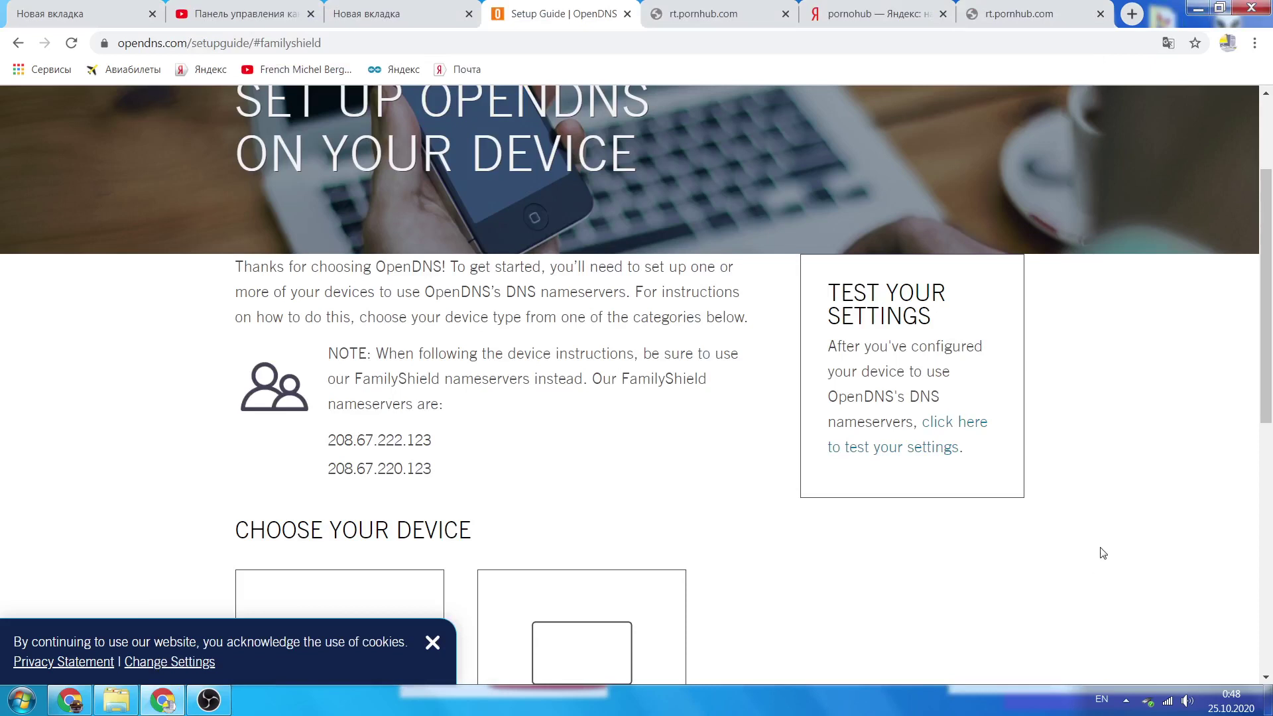
Check the first rt.pornhub.com tab, return to the setup guide, and disconnect and reconnect the IAM wireless network
{"action": "left_click", "coordinate": [702, 14]}
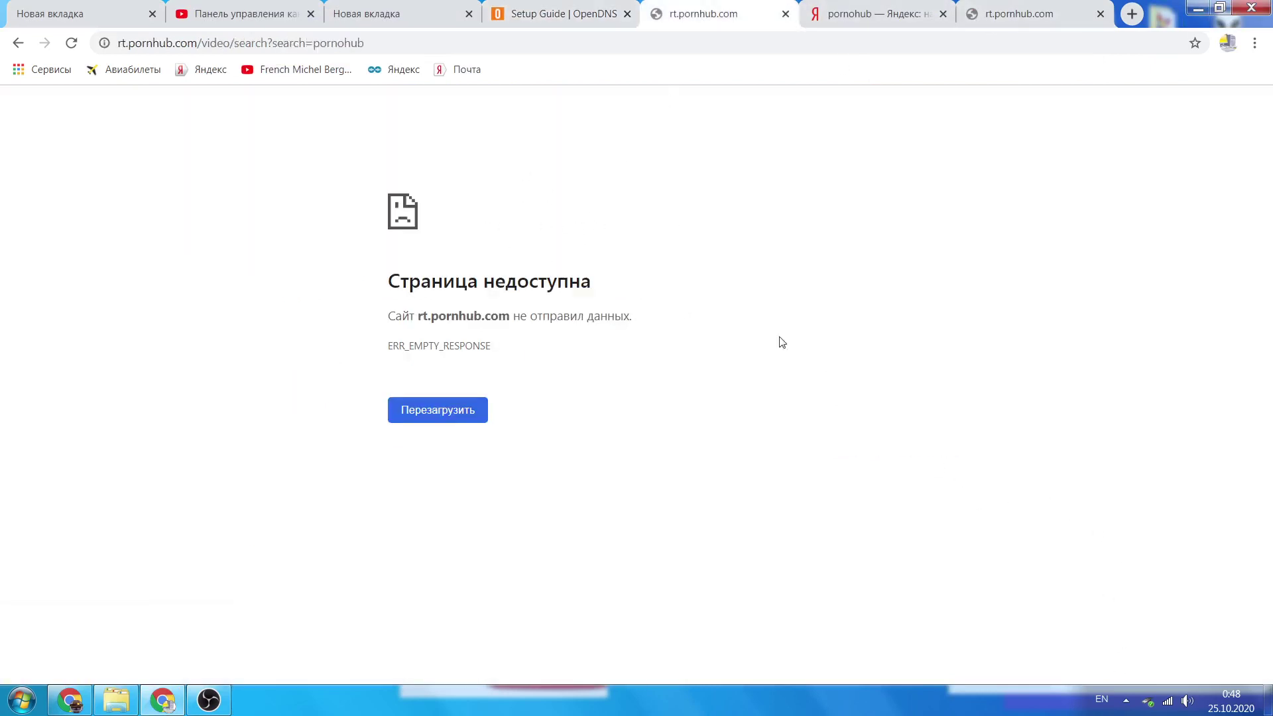
{"action": "left_click", "coordinate": [570, 10]}
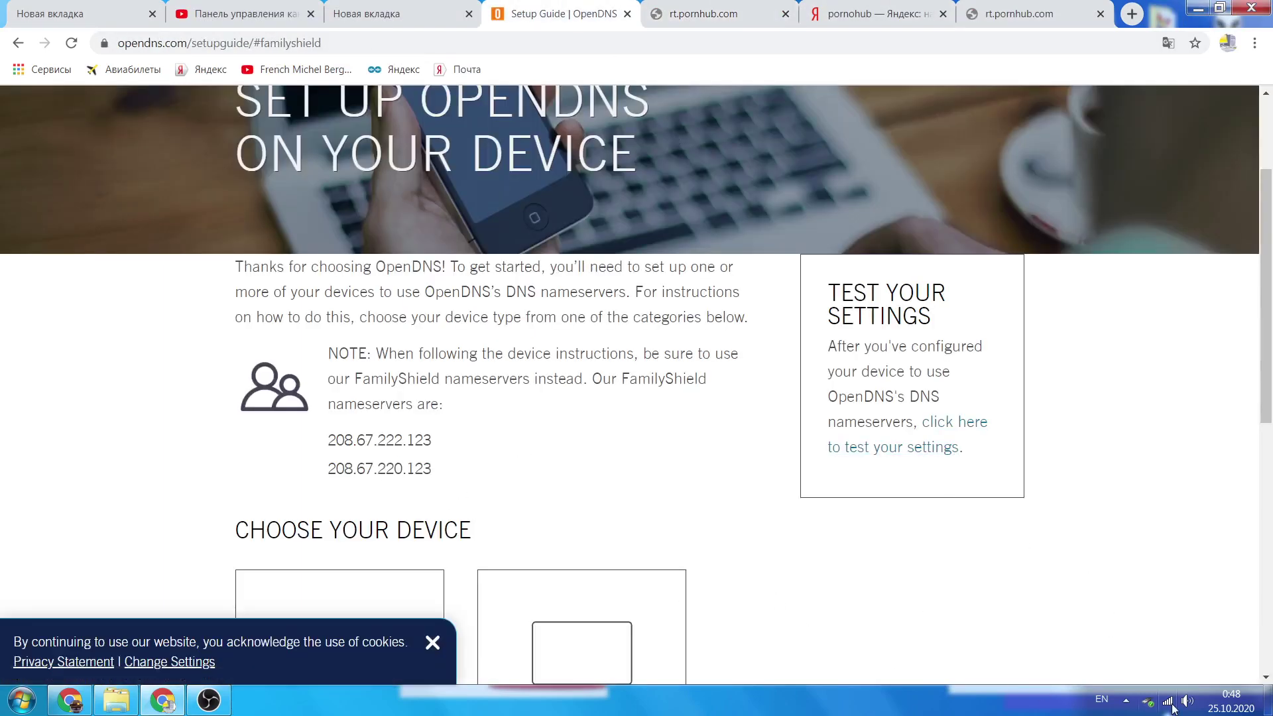
{"action": "left_click", "coordinate": [1149, 701]}
{"action": "left_click", "coordinate": [1208, 521]}
{"action": "left_click", "coordinate": [1208, 542]}
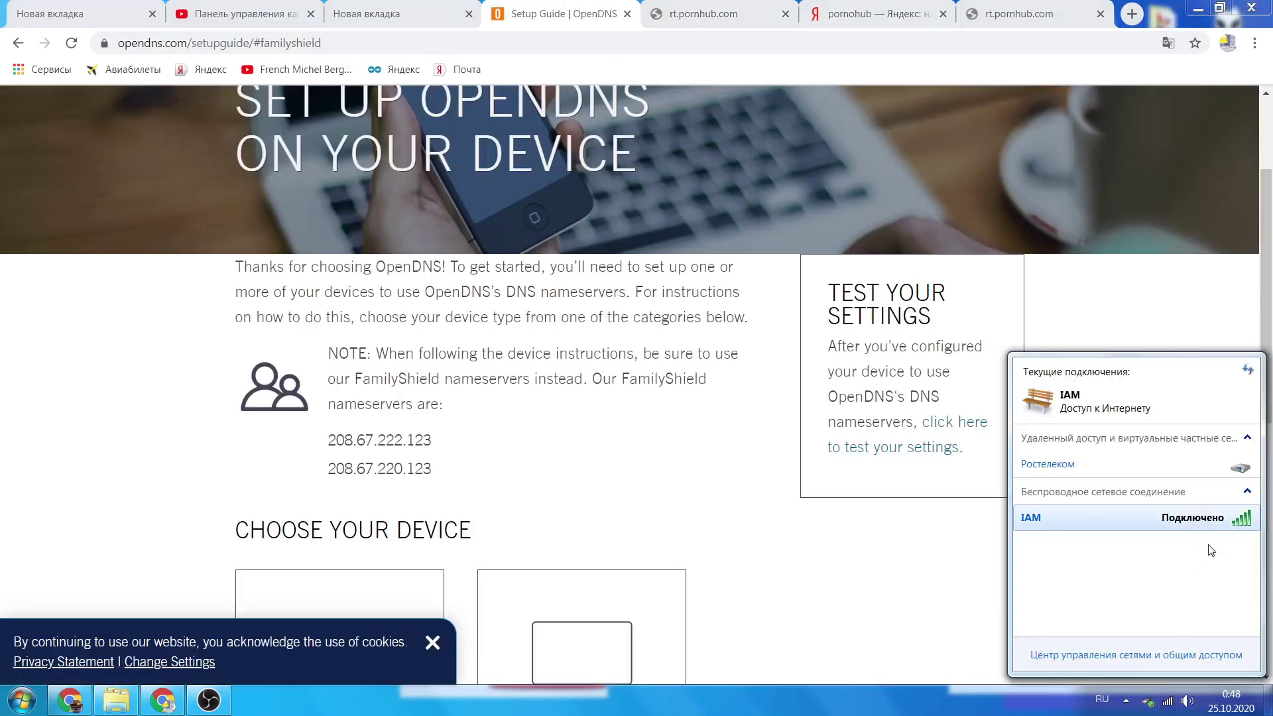
{"action": "left_click", "coordinate": [1208, 521]}
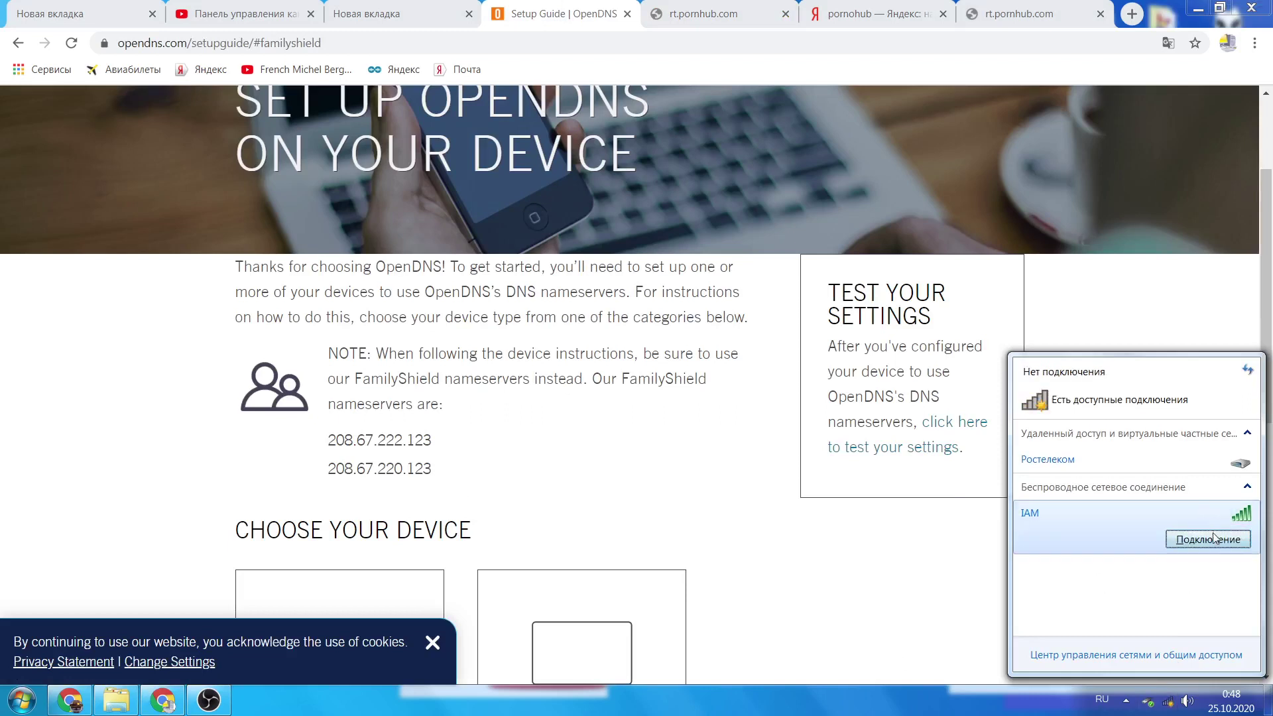
{"action": "left_click", "coordinate": [1216, 544]}
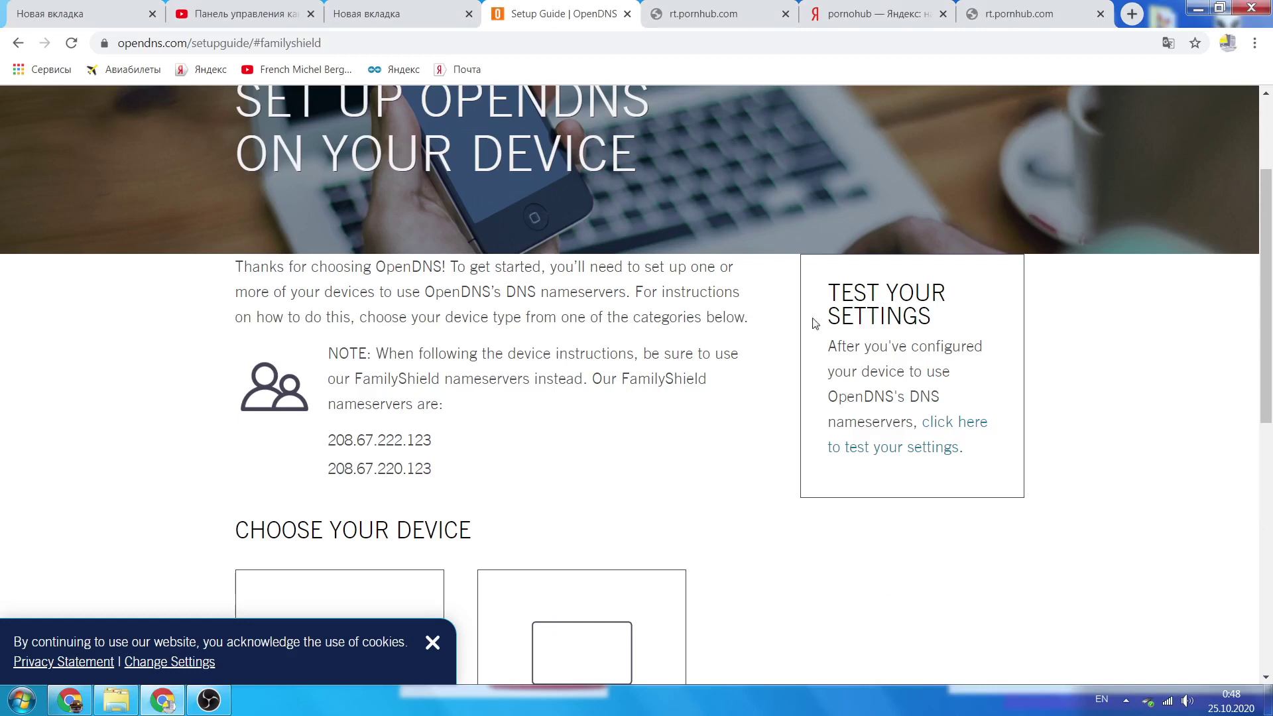
Examine the page response in both rt.pornhub.com tabs and minimize the browser to the desktop
{"action": "left_click", "coordinate": [654, 6]}
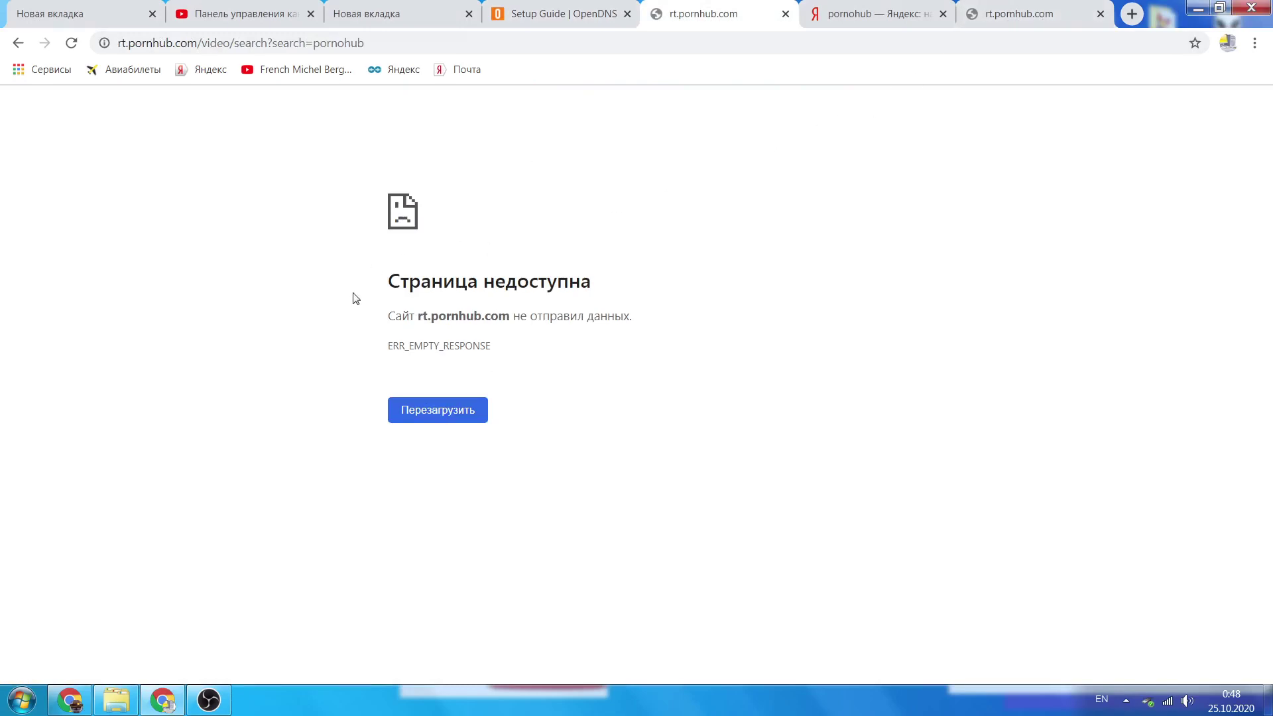
{"action": "left_click", "coordinate": [1021, 9]}
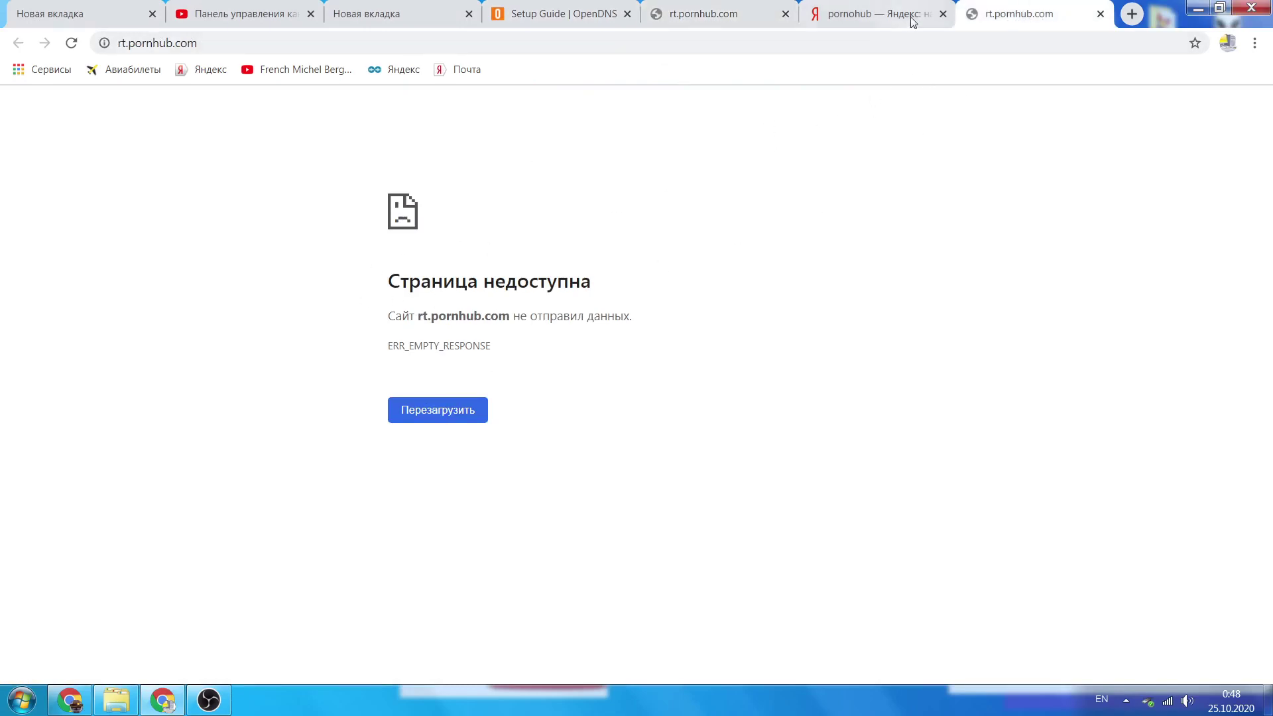
{"action": "left_click", "coordinate": [1198, 8]}
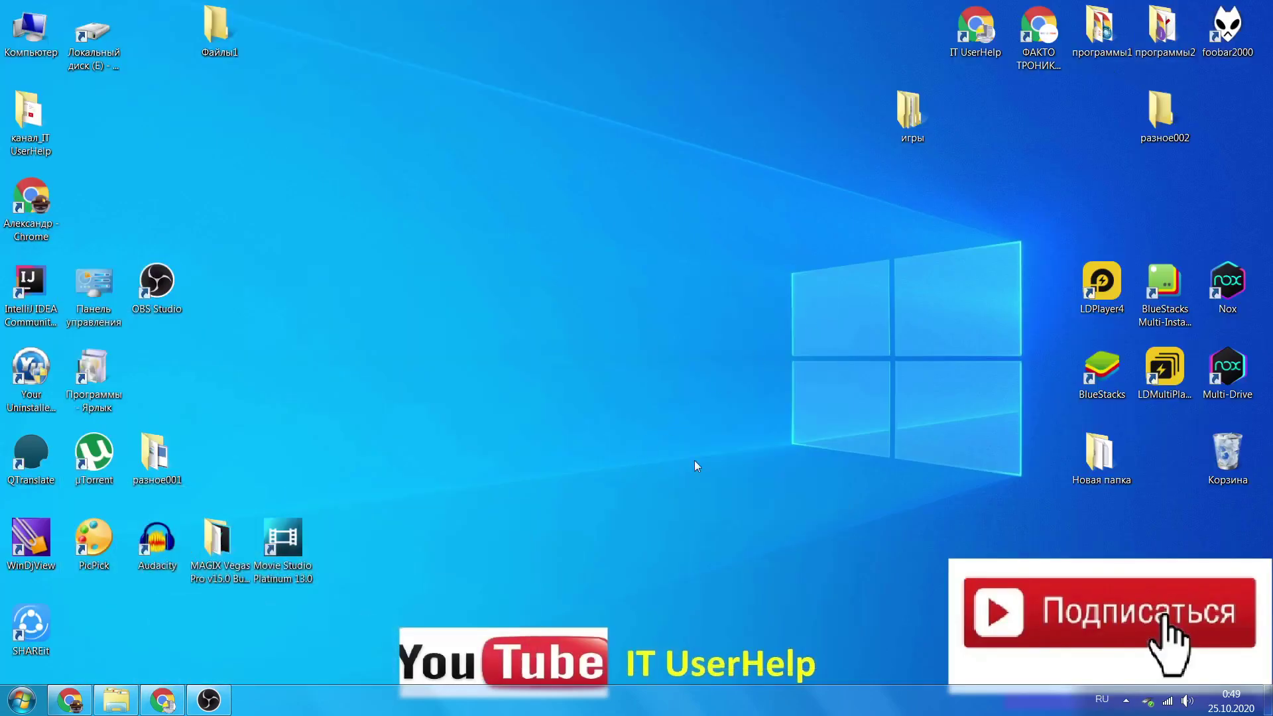